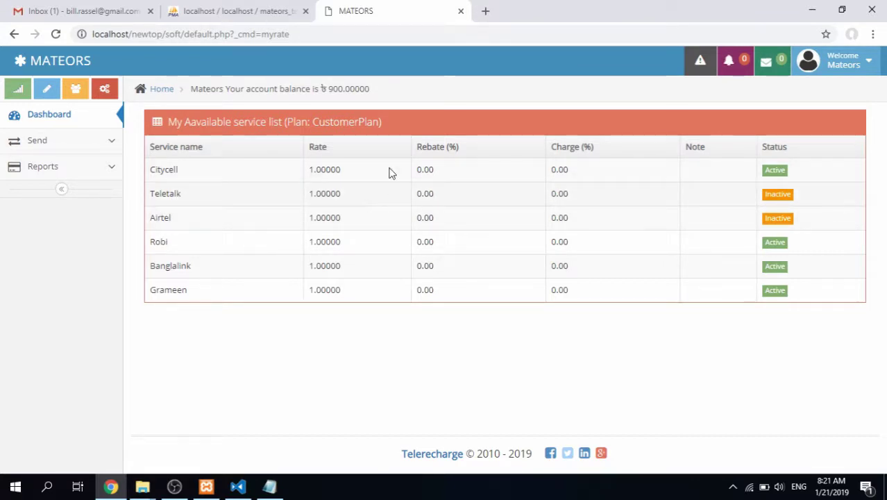
# Highlight 'Mateors' in the balance line and expand the Send menu in the sidebar
pyautogui.doubleClick(206, 91)
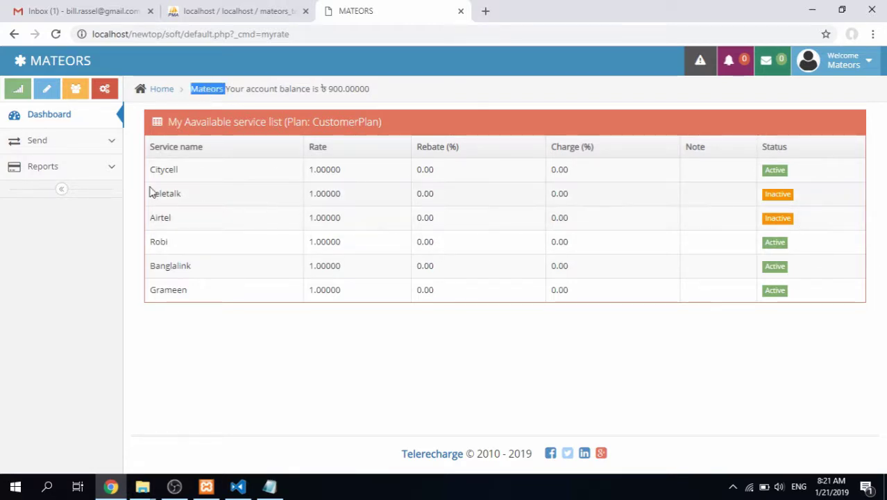
pyautogui.click(89, 148)
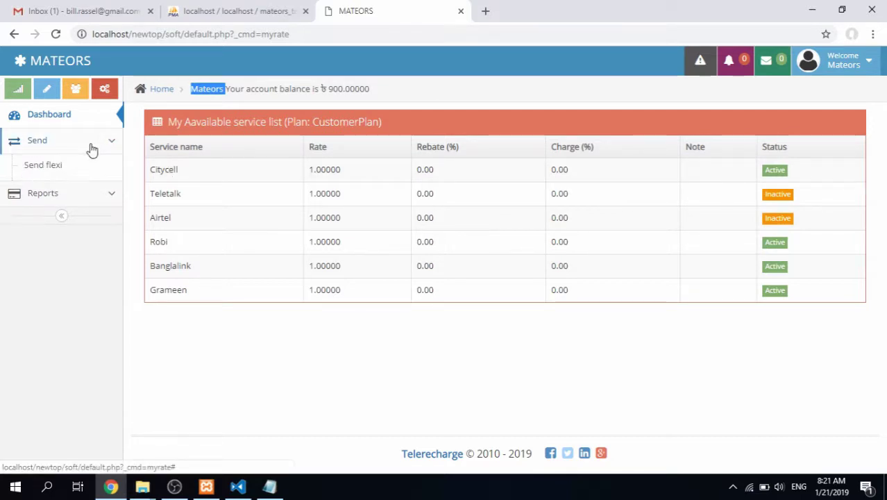
# Submit a 20 TK prepaid Send flexi topup to an Airtel number with the PIN
pyautogui.click(83, 167)
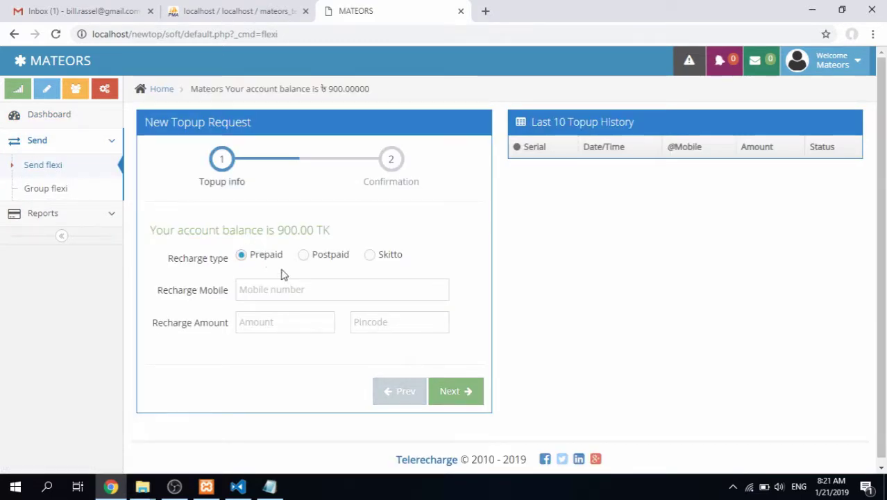
pyautogui.click(290, 292)
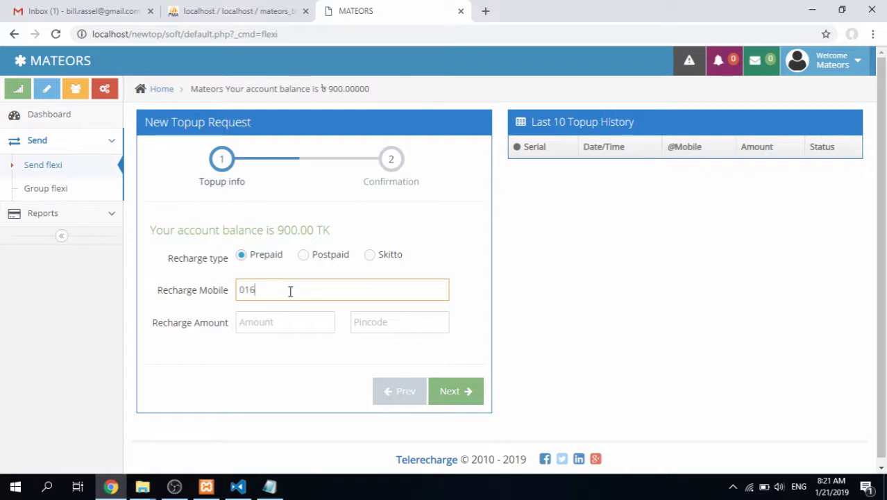
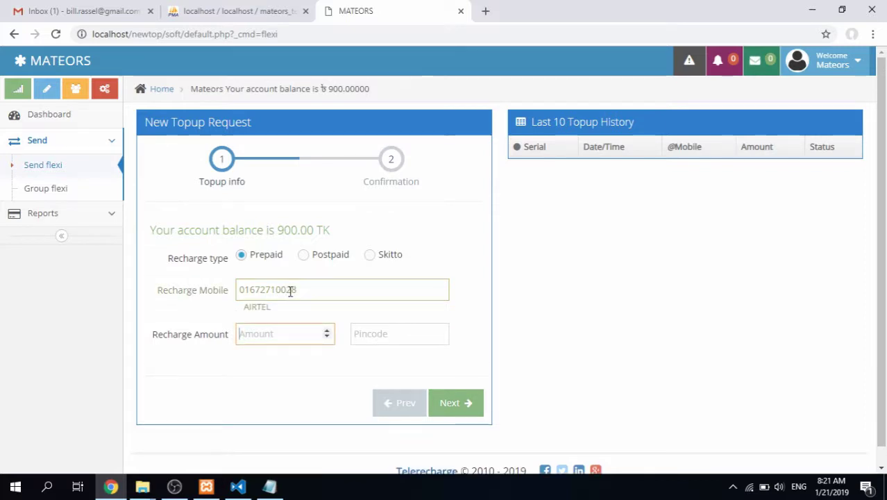
pyautogui.write('20')
pyautogui.press('Tab')
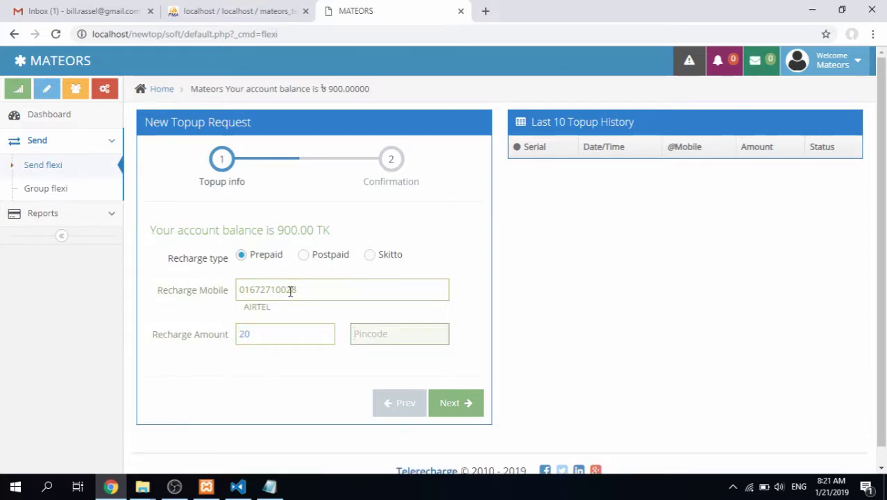
pyautogui.write('1234')
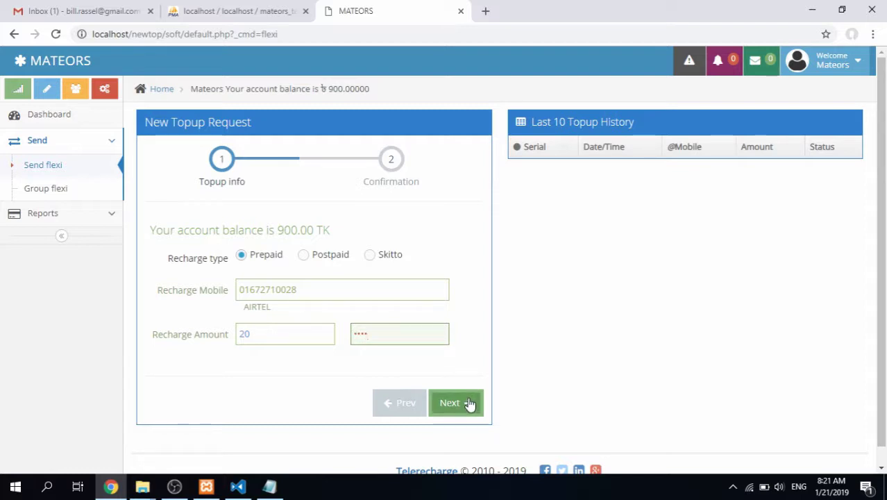
pyautogui.click(469, 404)
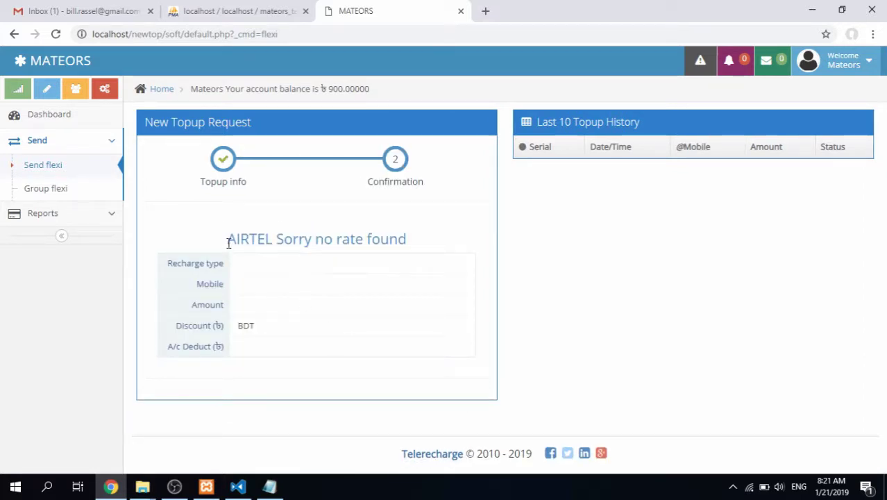
# Highlight the 'AIRTEL Sorry no rate found' error, then check the account menu
pyautogui.moveTo(228, 242); pyautogui.dragTo(414, 246)
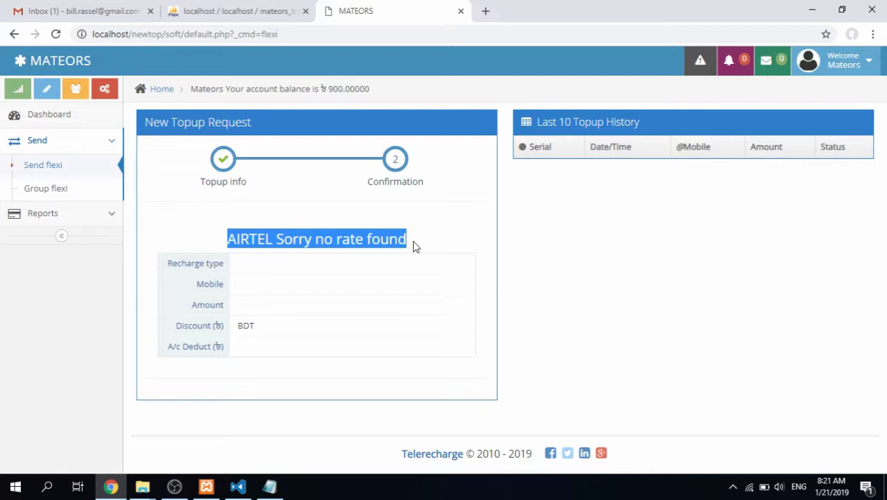
pyautogui.click(837, 61)
pyautogui.click(498, 262)
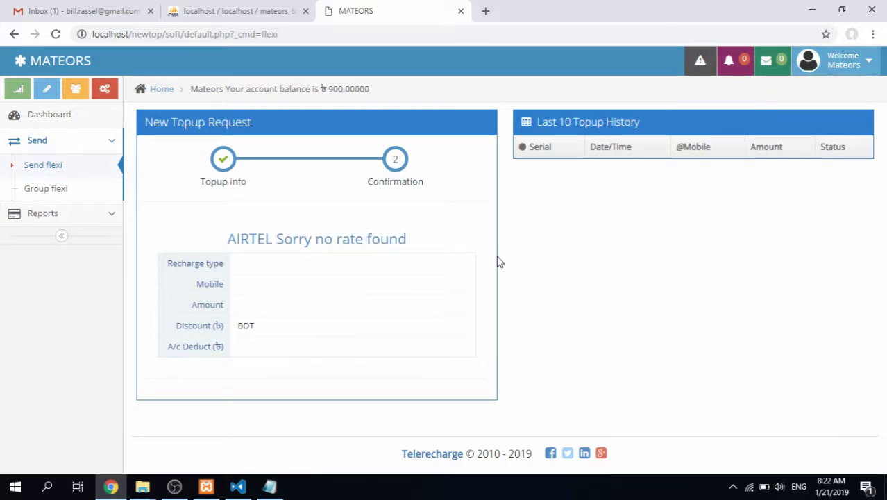
pyautogui.doubleClick(208, 89)
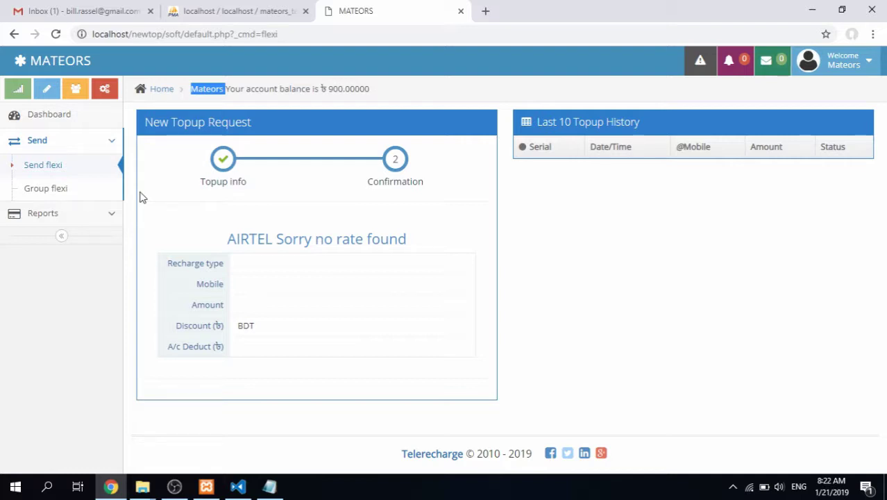
# Fill a new Send flexi form with a Teletalk number, 10 TK and the PIN
pyautogui.click(90, 175)
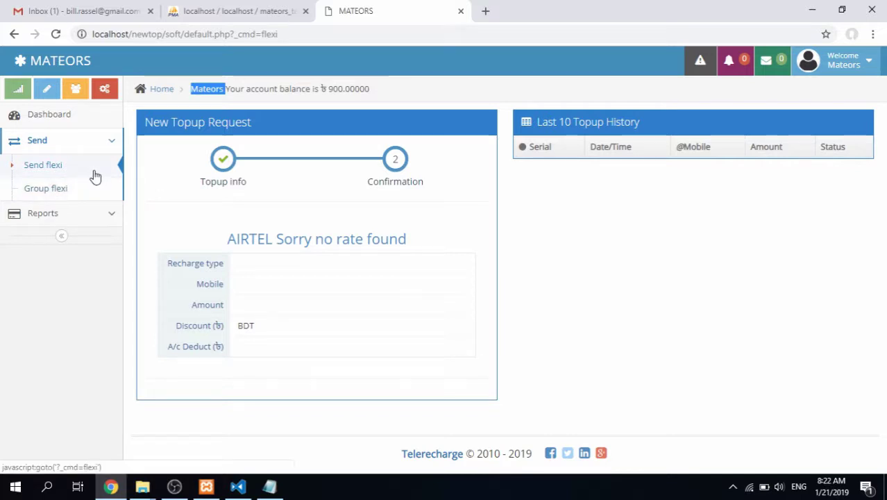
pyautogui.click(326, 295)
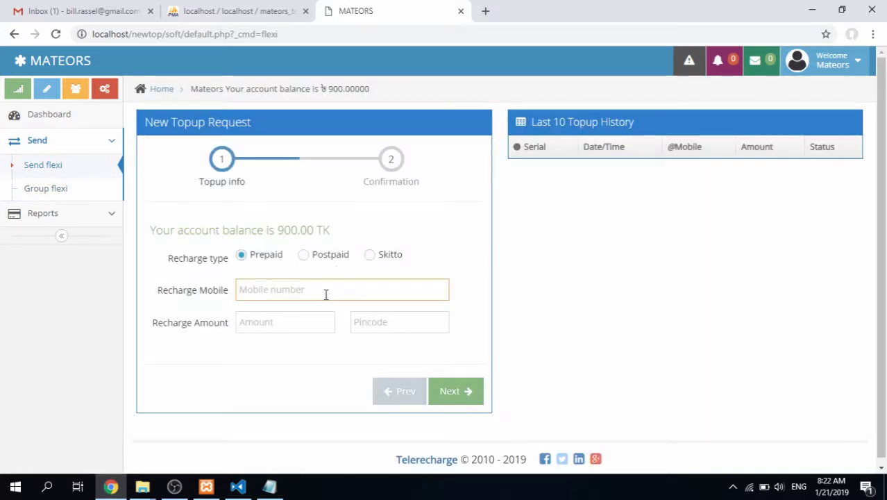
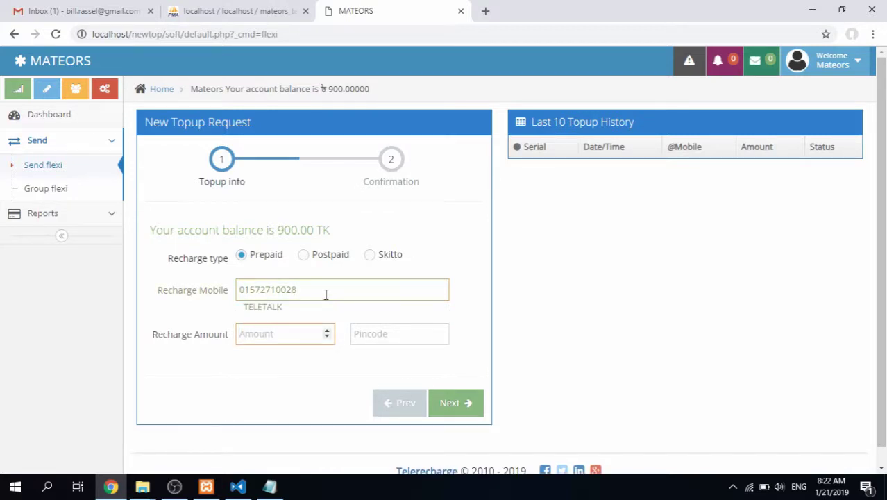
pyautogui.write('10')
pyautogui.press('Tab')
pyautogui.write('1234')
# Submit it, note 'TELETALK Sorry no rate found', and go to the Group flexi page
pyautogui.click(463, 409)
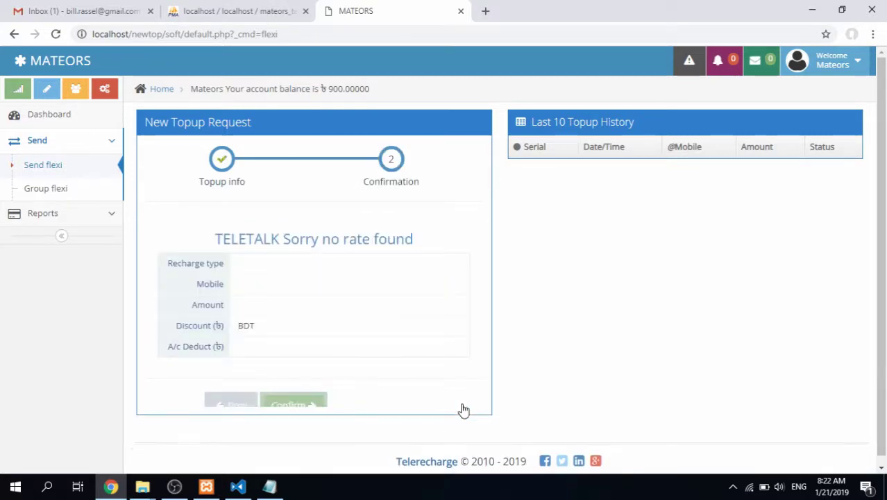
pyautogui.moveTo(217, 238); pyautogui.dragTo(417, 238)
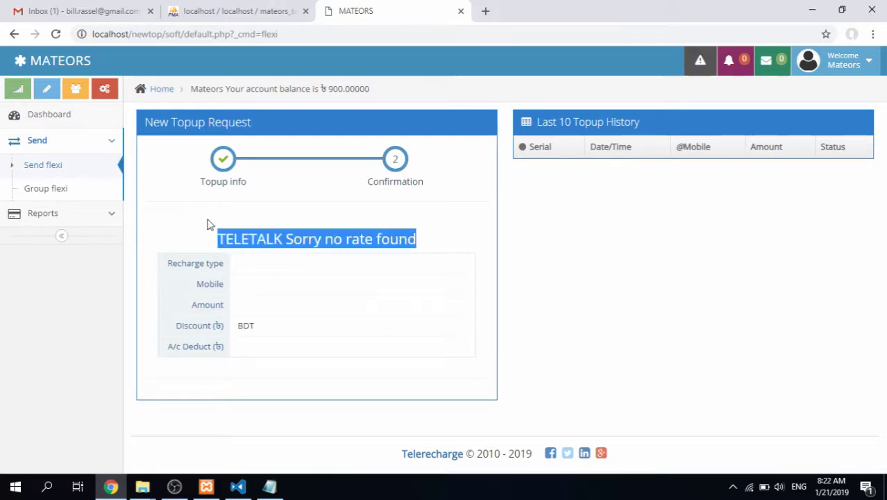
pyautogui.click(66, 188)
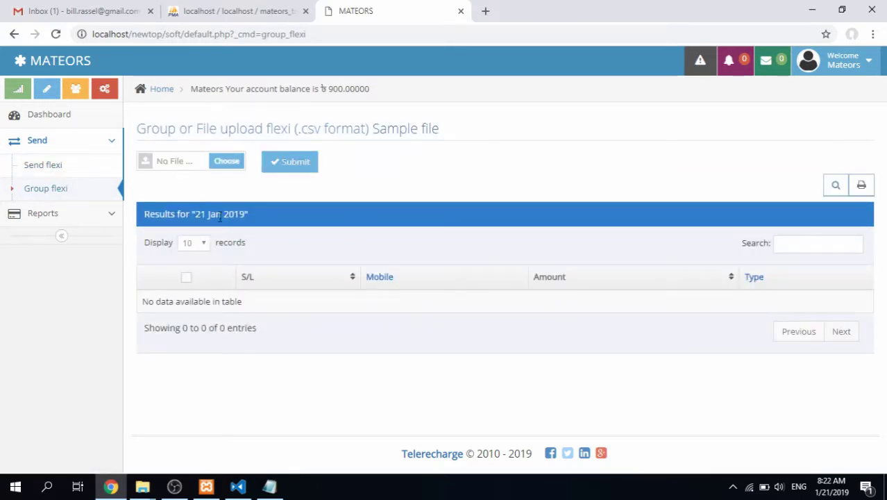
# Start saving the group flexi sample CSV to the Desktop, then cancel the download
pyautogui.click(406, 138)
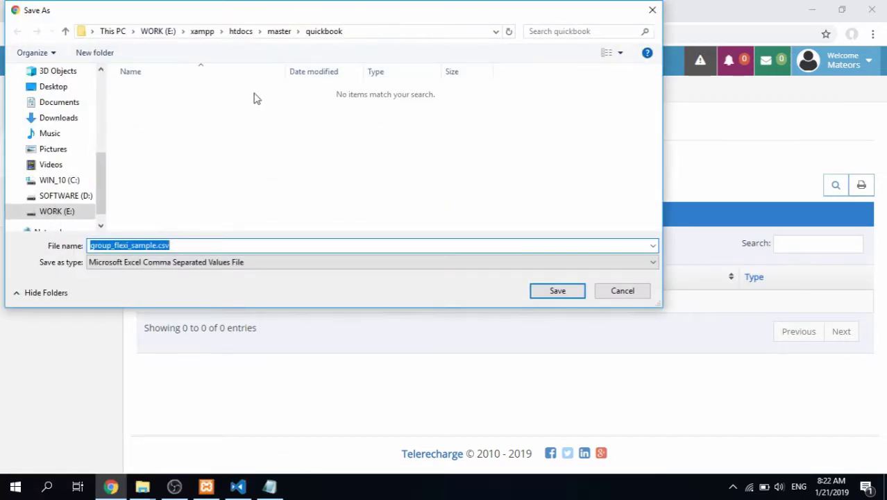
pyautogui.click(68, 89)
pyautogui.scroll(-3, 399, 170)
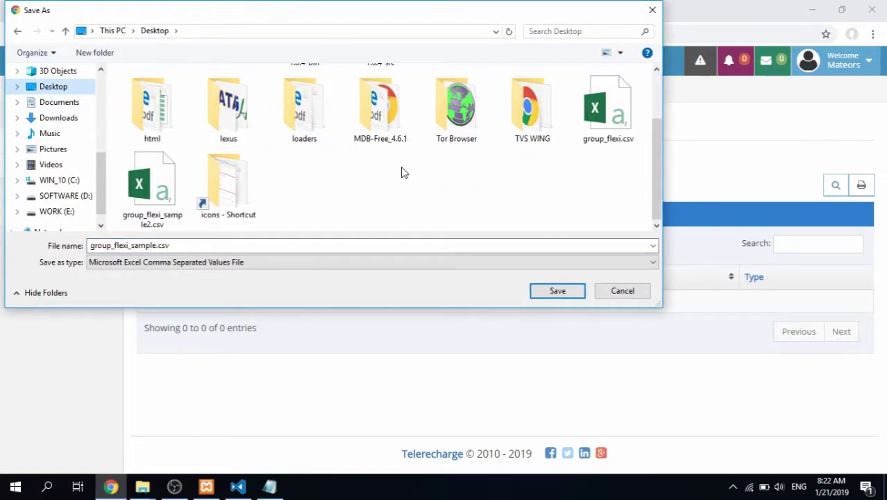
pyautogui.click(621, 292)
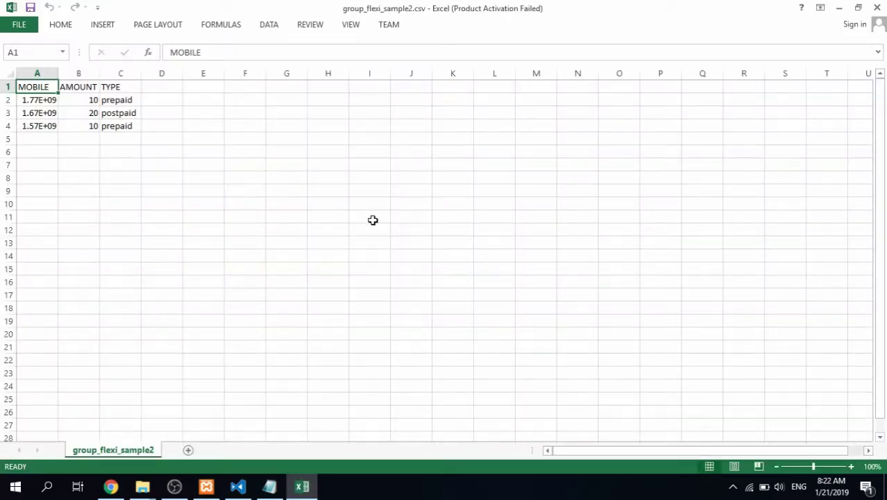
# Widen column A, select the MOBILE, AMOUNT and TYPE cells, and dismiss the activation wizard
pyautogui.doubleClick(61, 72)
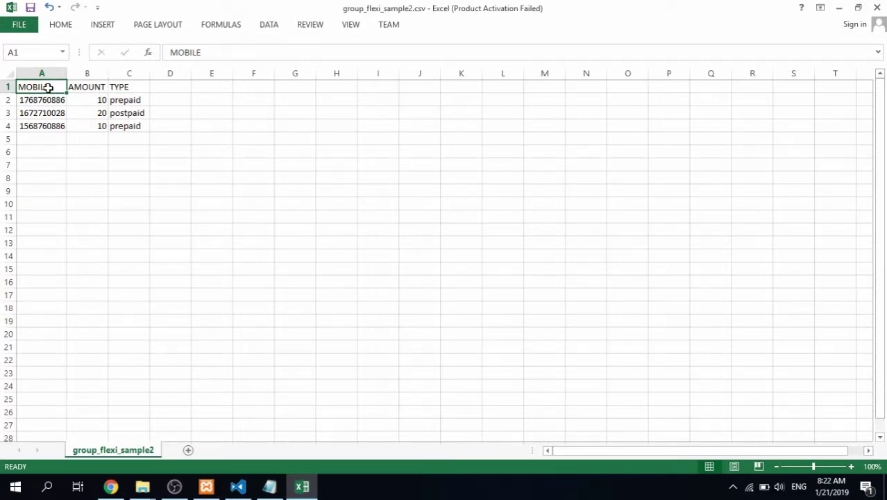
pyautogui.moveTo(59, 100); pyautogui.dragTo(51, 125)
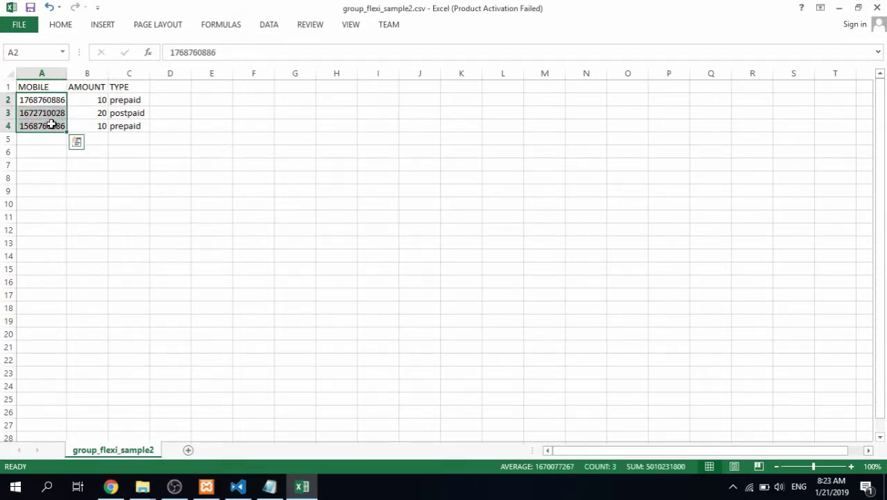
pyautogui.click(81, 87)
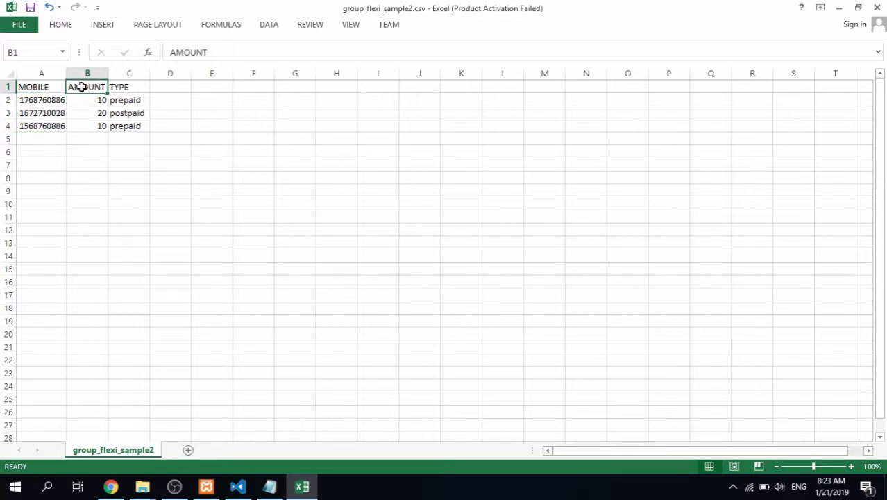
pyautogui.click(121, 86)
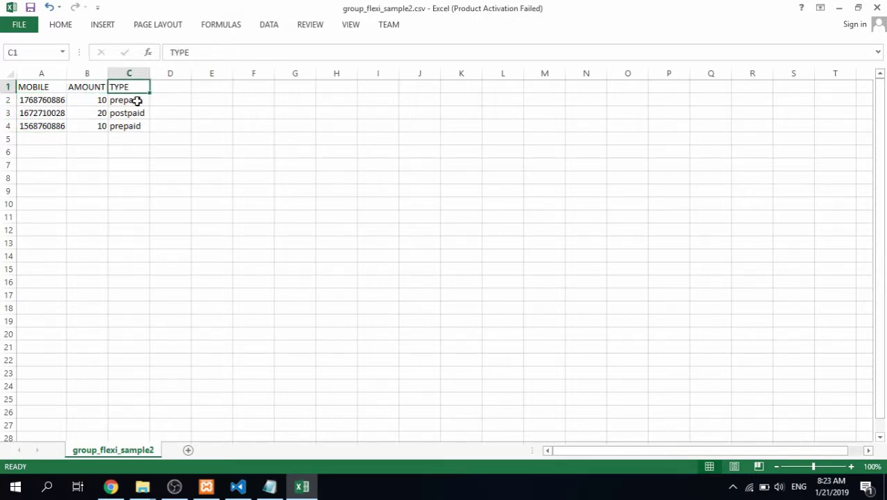
pyautogui.click(138, 100)
pyautogui.click(123, 127)
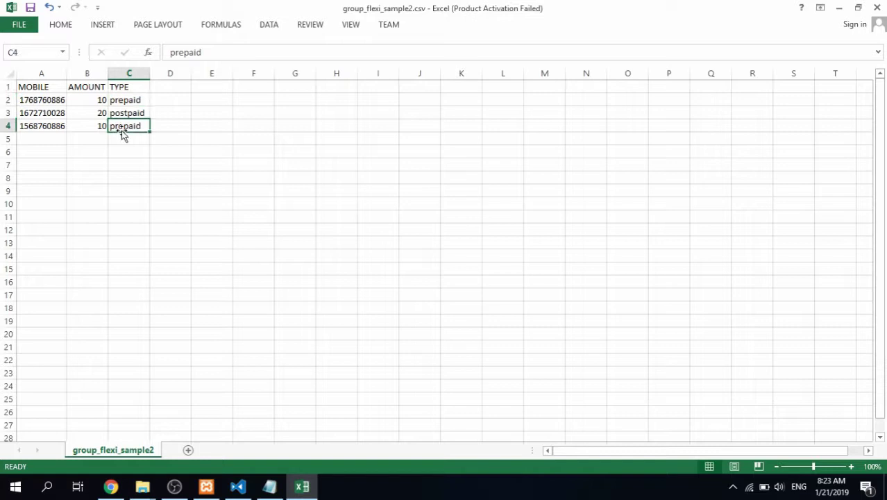
pyautogui.click(93, 102)
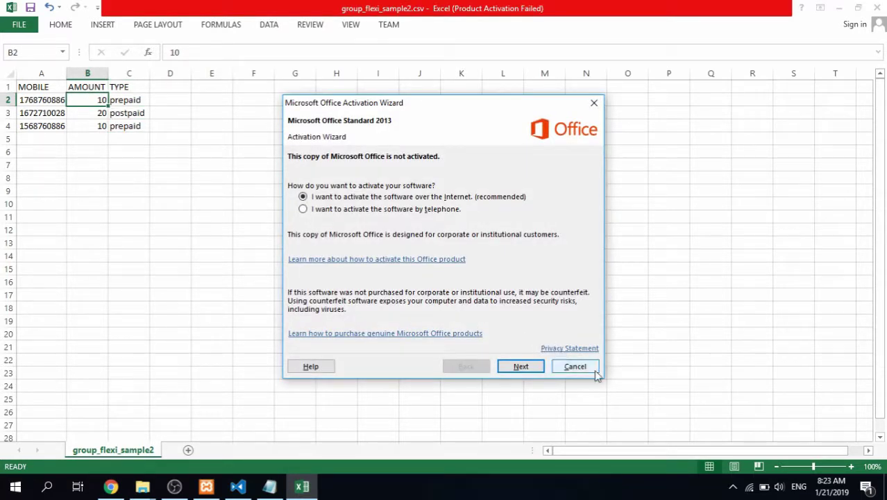
pyautogui.click(595, 369)
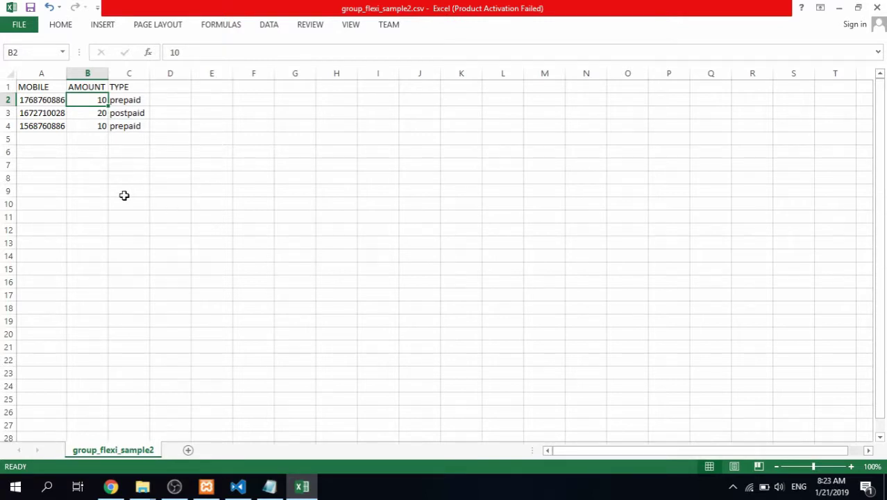
# Inspect the three recharge rows' mobile numbers, amounts and types in A2:C4
pyautogui.click(41, 101)
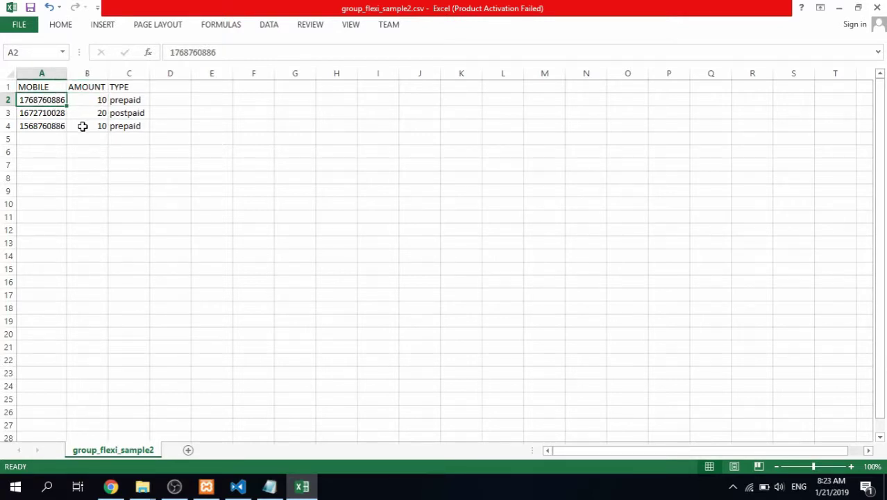
pyautogui.moveTo(33, 99); pyautogui.dragTo(127, 98)
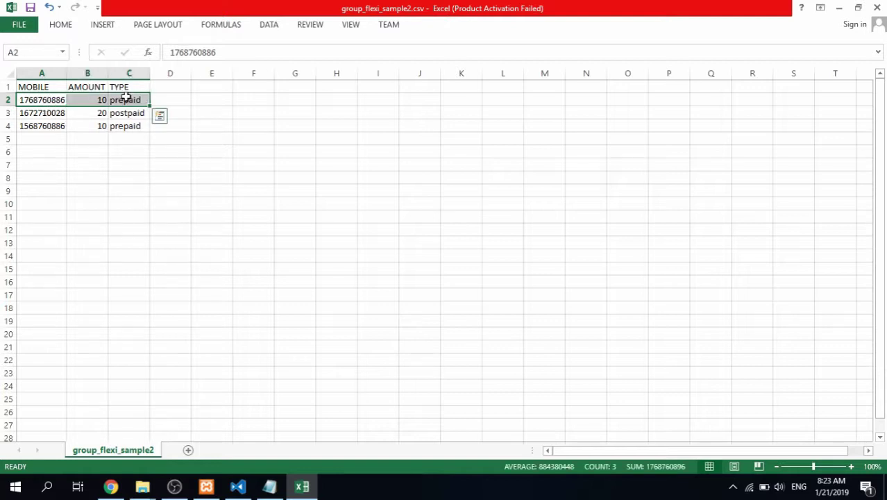
pyautogui.click(39, 113)
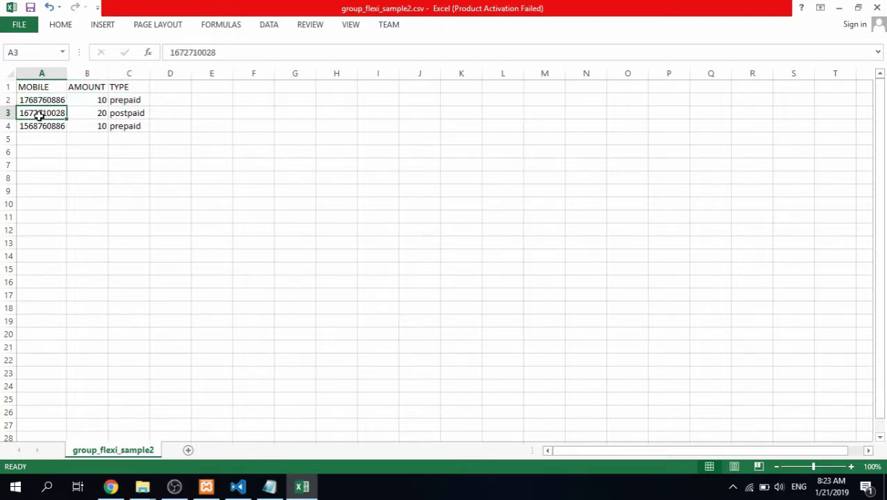
pyautogui.click(40, 124)
pyautogui.click(91, 128)
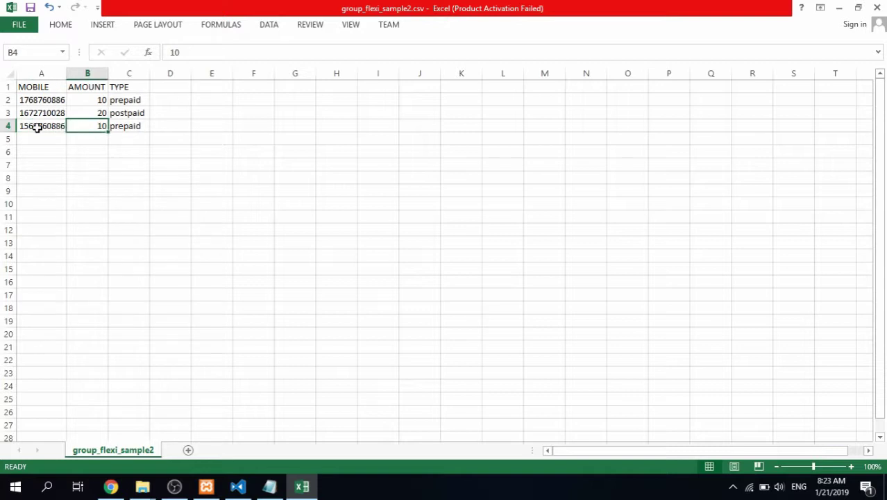
pyautogui.moveTo(40, 127); pyautogui.dragTo(114, 125)
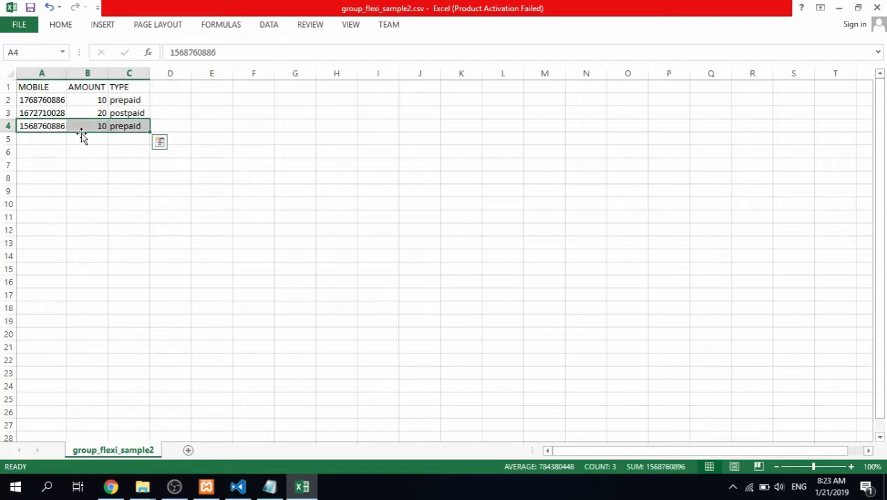
# Check the MATEORS upload page, reselect the third row's amount and type, then close Excel
pyautogui.click(125, 490)
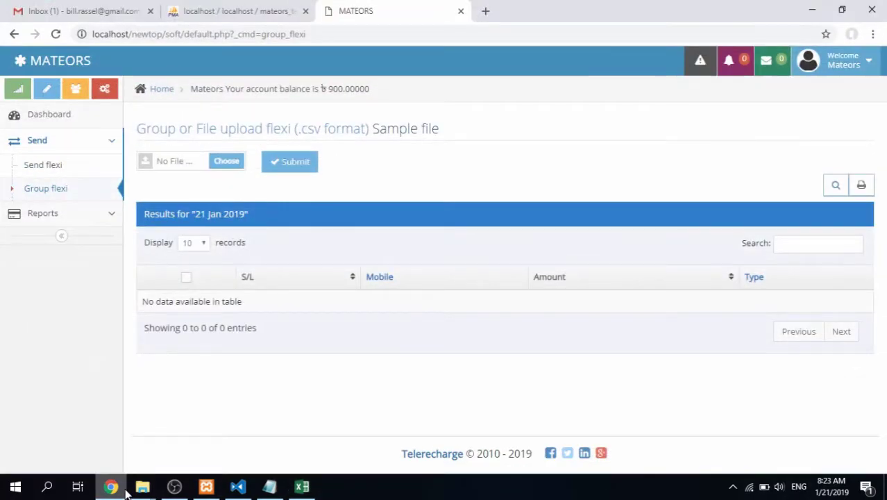
pyautogui.click(301, 486)
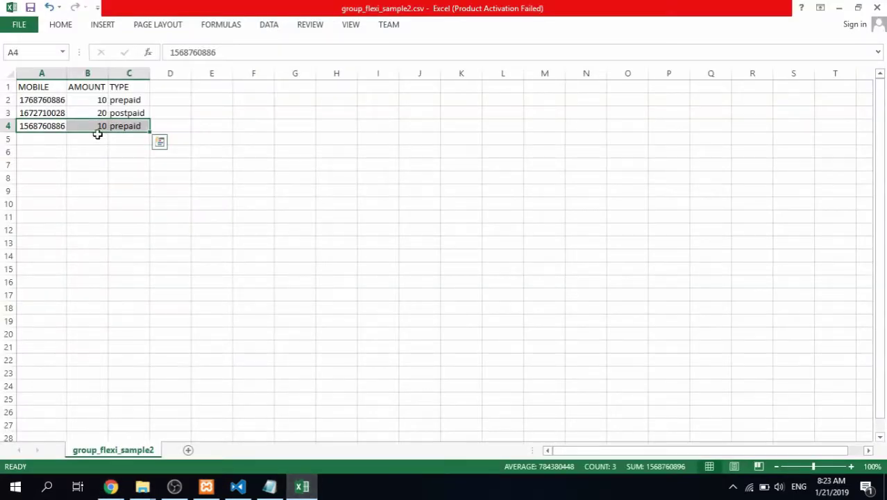
pyautogui.click(179, 117)
pyautogui.moveTo(137, 127); pyautogui.dragTo(21, 113)
pyautogui.click(217, 122)
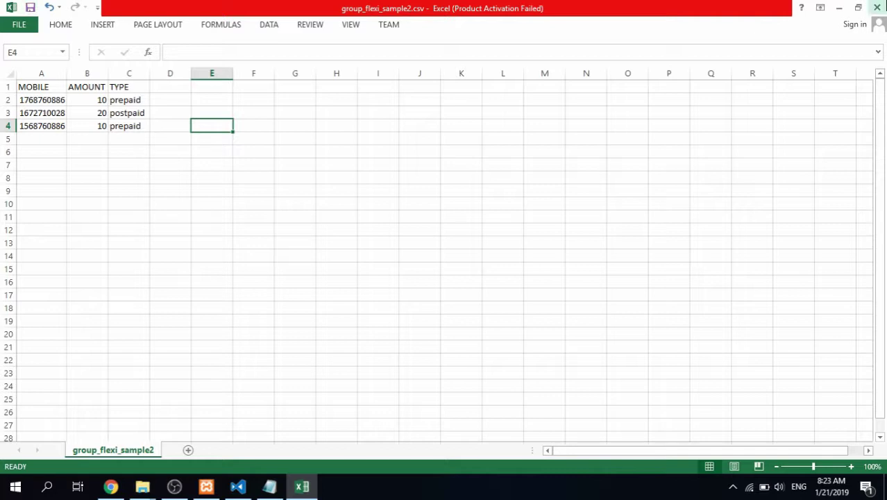
pyautogui.click(877, 7)
# Discard the Excel changes and choose group_flexi_sample2.csv for the group upload
pyautogui.click(444, 259)
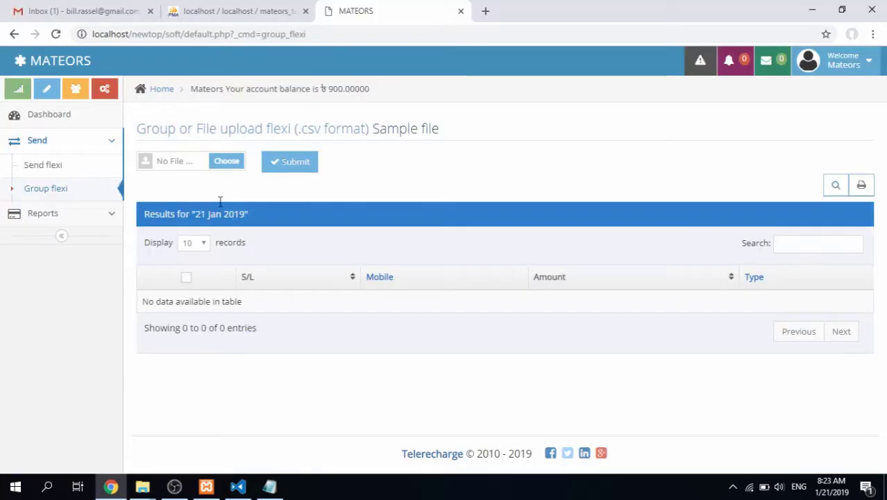
pyautogui.click(233, 165)
pyautogui.scroll(-2, 305, 162)
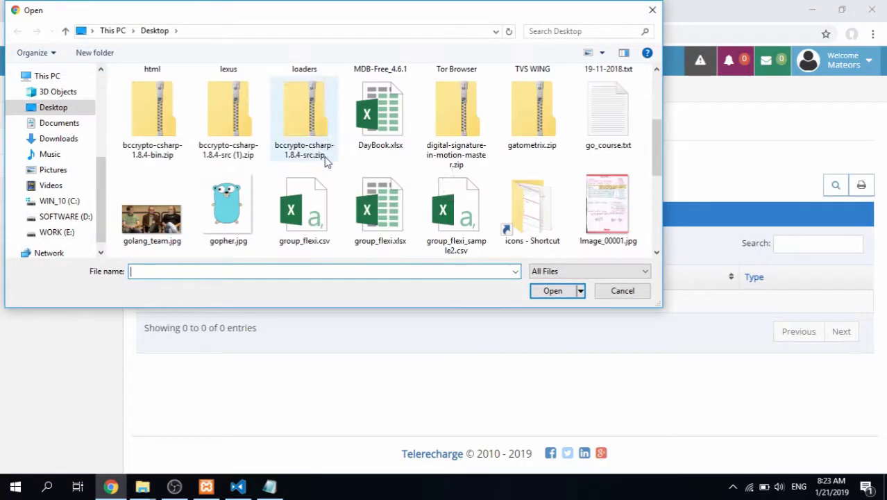
pyautogui.doubleClick(455, 209)
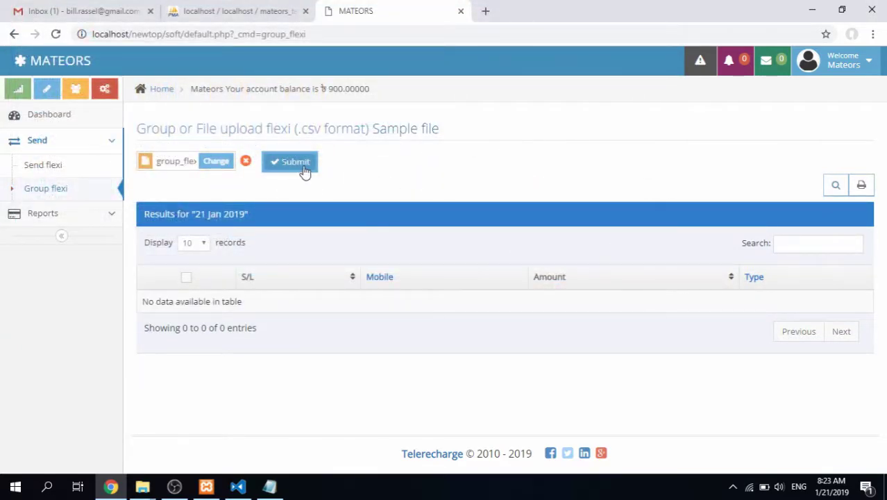
# Submit the CSV upload, then reopen group_flexi_sample2.csv from the desktop in Excel
pyautogui.click(305, 166)
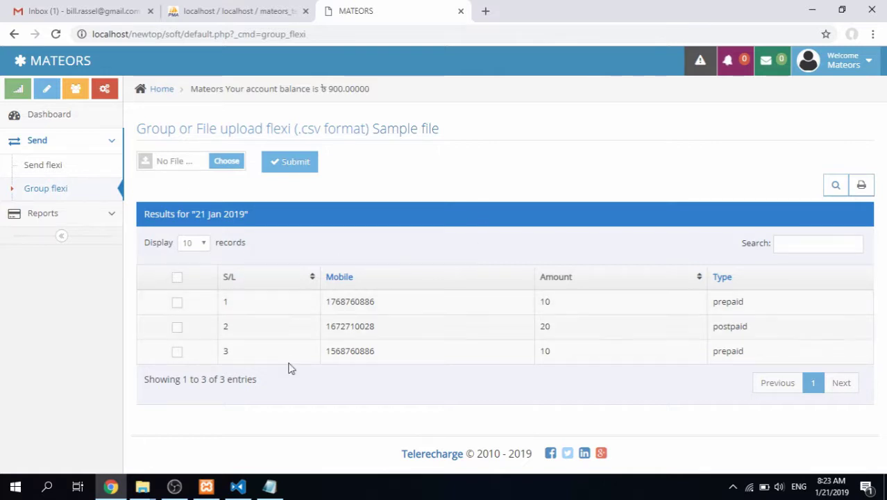
pyautogui.click(111, 486)
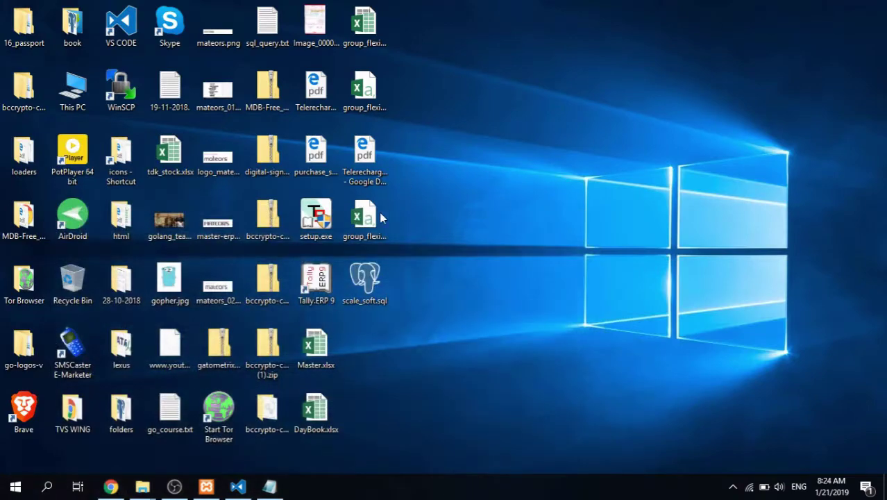
pyautogui.doubleClick(371, 236)
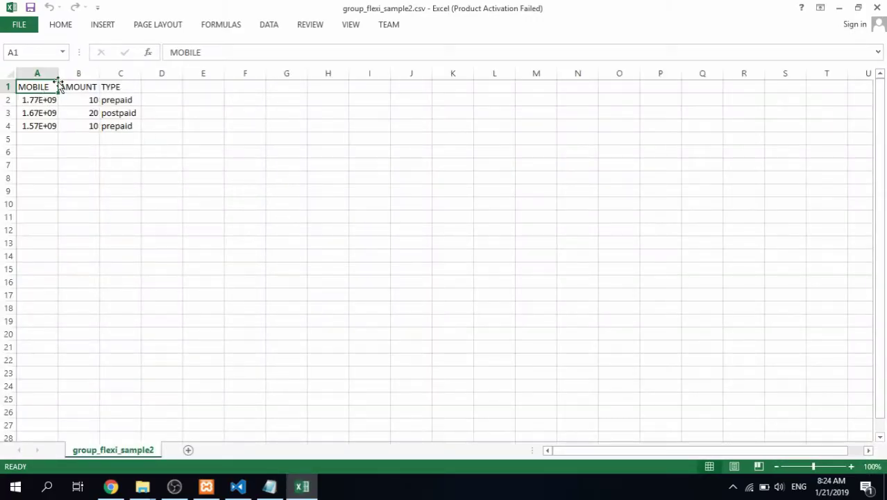
# Autofit column A to show full mobile numbers, then return to the MATEORS page
pyautogui.doubleClick(58, 73)
pyautogui.click(111, 486)
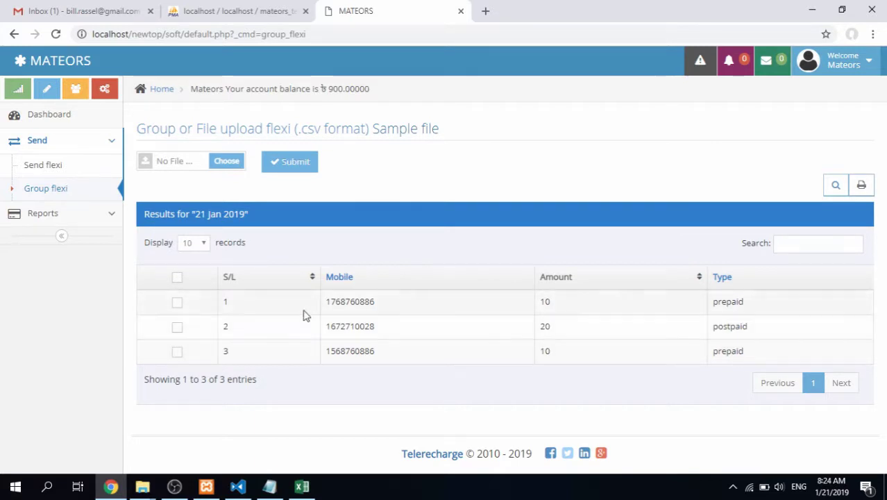
# Select all three uploaded rows, untick rows two and three, then tick them again
pyautogui.click(177, 278)
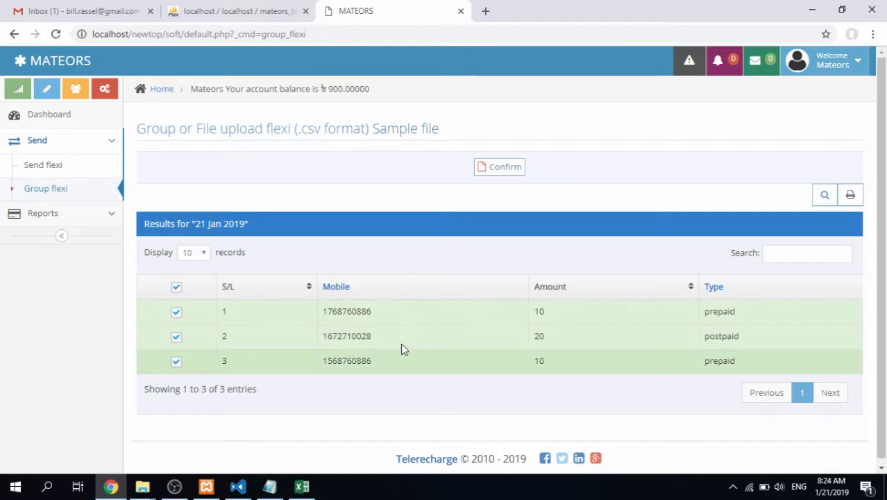
pyautogui.click(175, 340)
pyautogui.click(173, 363)
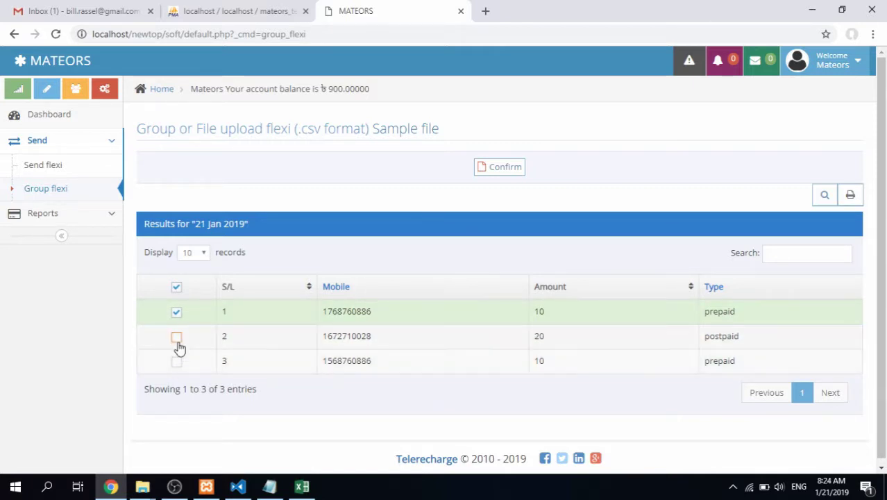
pyautogui.click(177, 340)
pyautogui.click(175, 363)
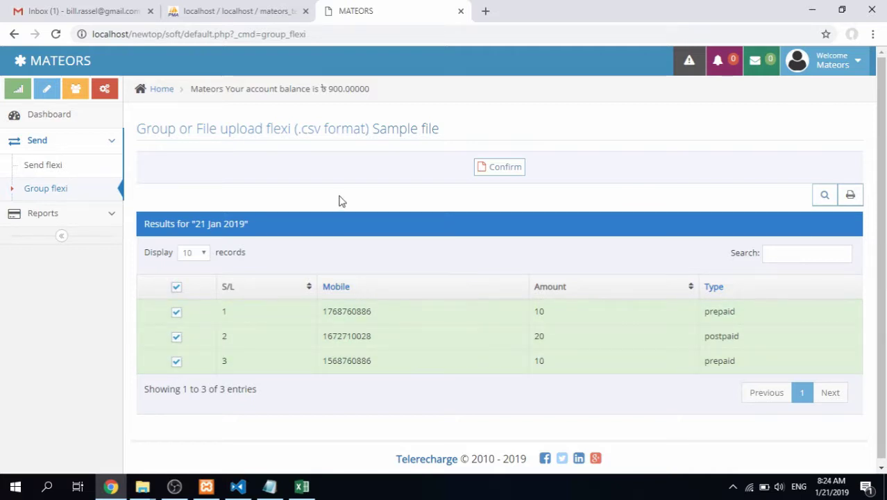
# Point out the 900.00000 balance and proceed to confirm the group request
pyautogui.click(504, 168)
pyautogui.moveTo(195, 91); pyautogui.dragTo(385, 90)
pyautogui.click(387, 96)
pyautogui.click(499, 169)
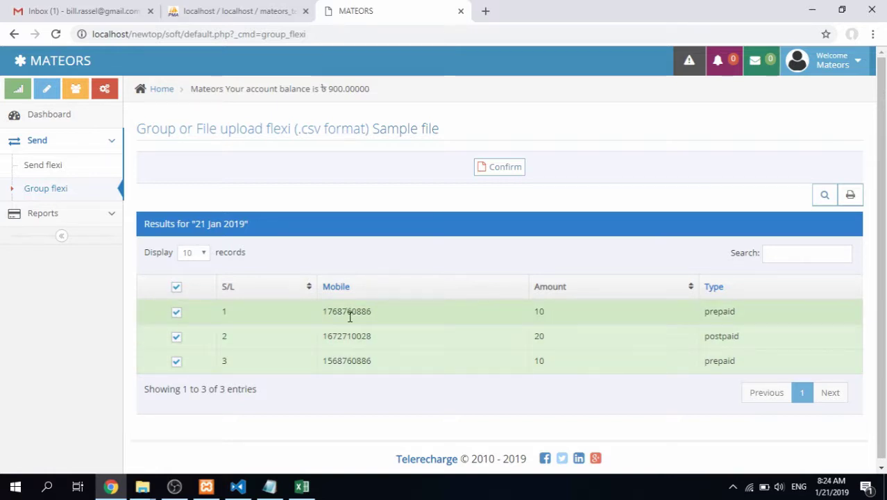
pyautogui.click(499, 170)
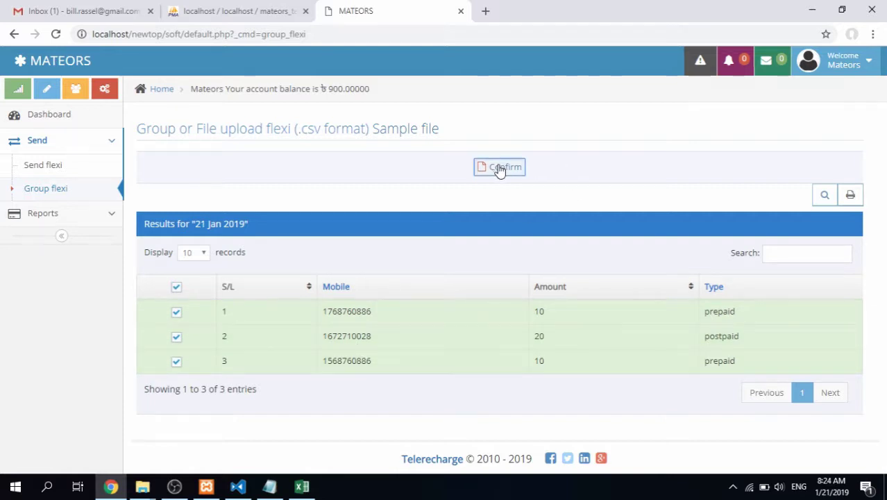
# Enter the transaction PIN, confirm the group request of 3 recharges, and acknowledge the response
pyautogui.click(410, 156)
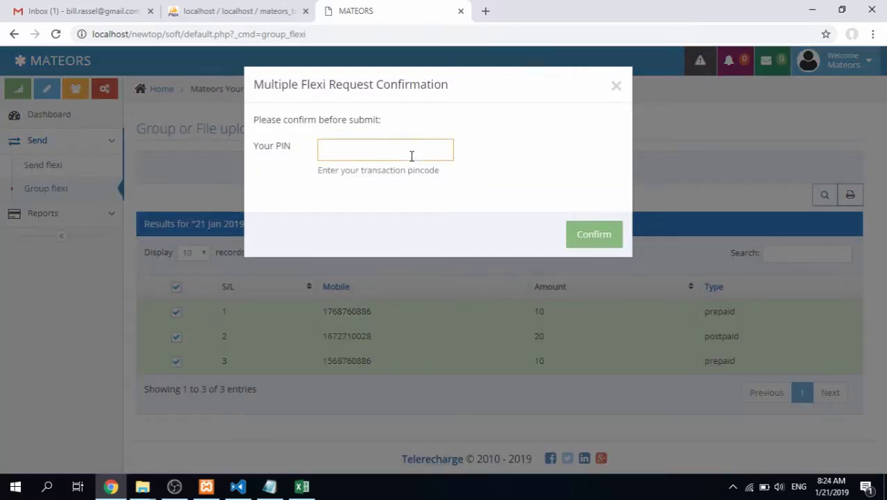
pyautogui.click(594, 234)
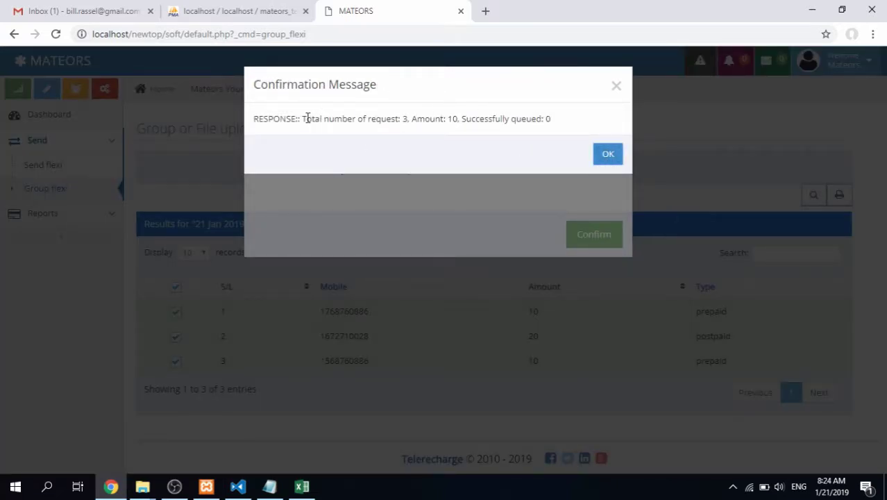
pyautogui.moveTo(302, 119); pyautogui.dragTo(398, 119)
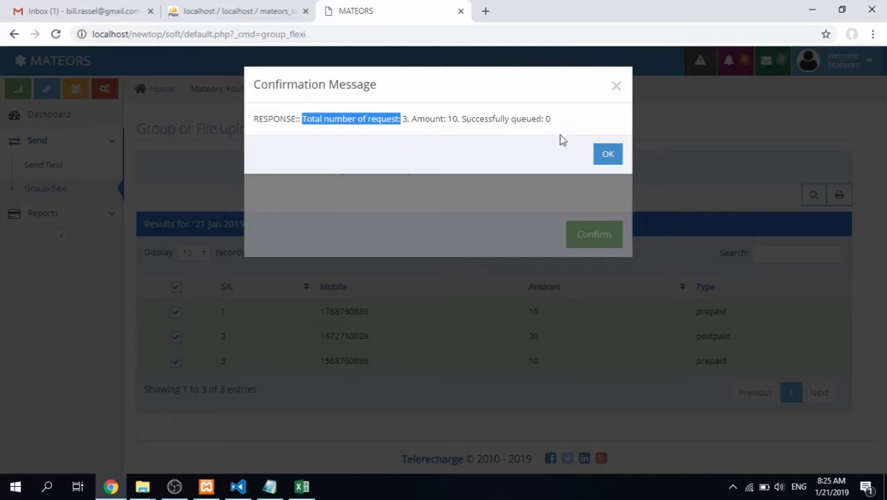
pyautogui.click(607, 154)
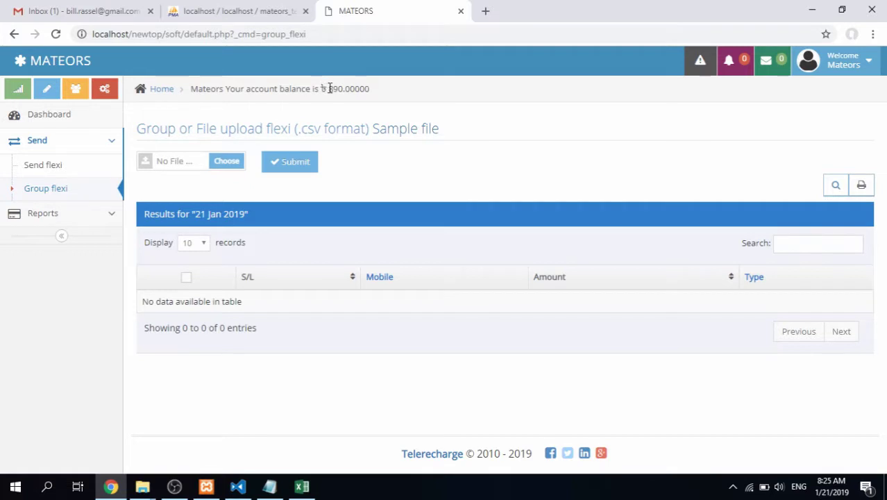
# Note the new 890 balance and the pending topup's time on the single topup page
pyautogui.moveTo(329, 88); pyautogui.dragTo(379, 93)
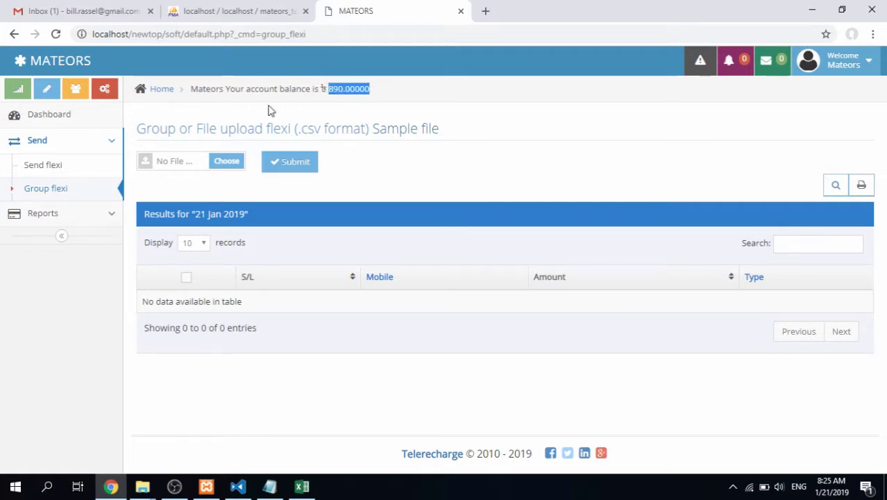
pyautogui.click(73, 172)
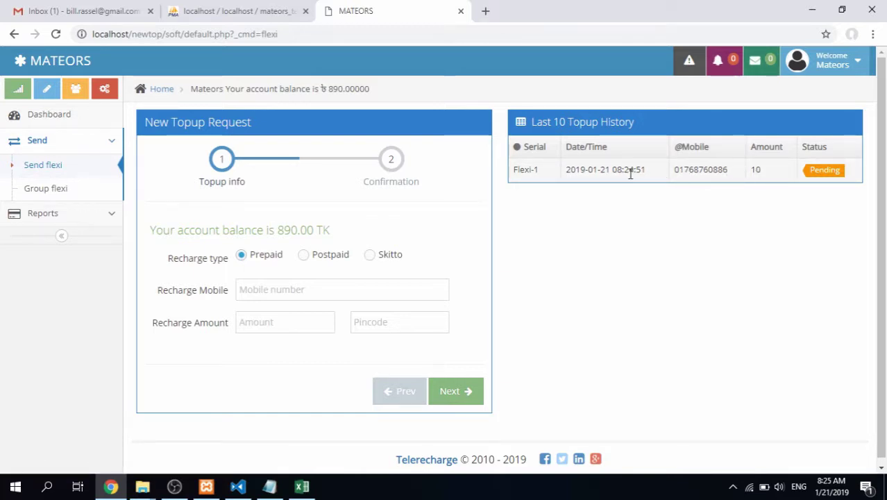
pyautogui.moveTo(615, 171); pyautogui.dragTo(642, 171)
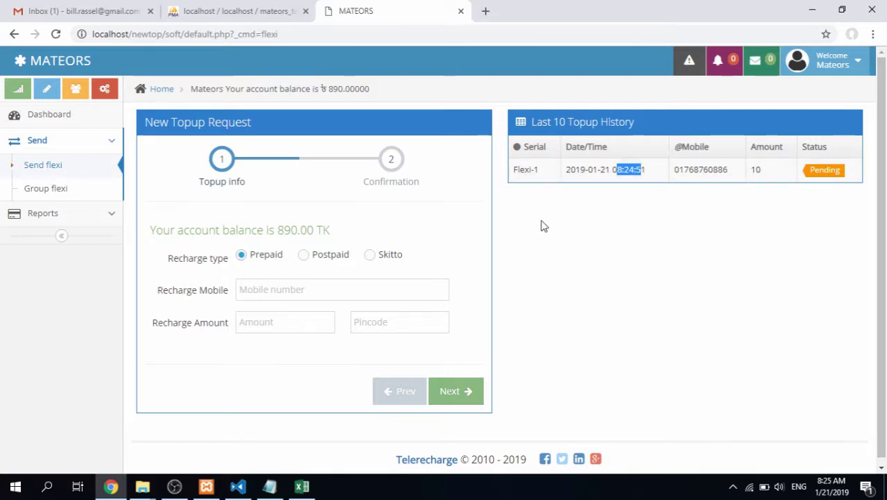
# Return to Group flexi, cancel choosing a CSV file, and expand the Reports section
pyautogui.click(75, 201)
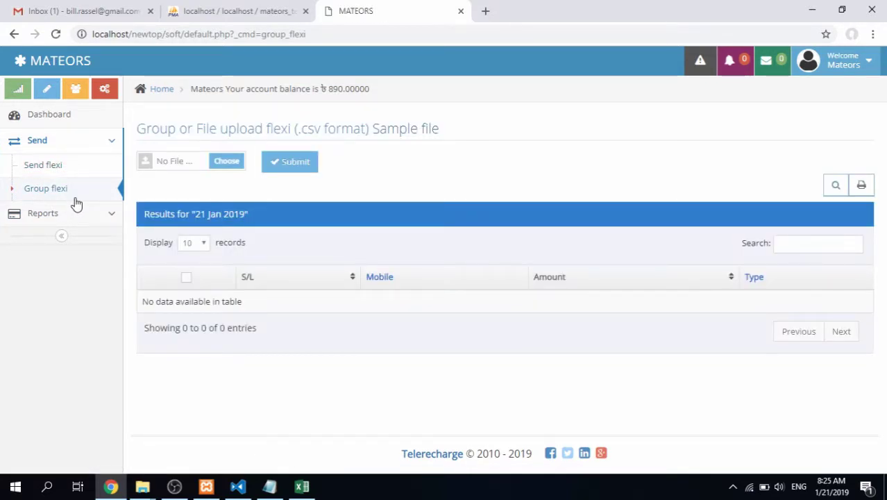
pyautogui.click(222, 161)
pyautogui.click(622, 291)
pyautogui.click(85, 189)
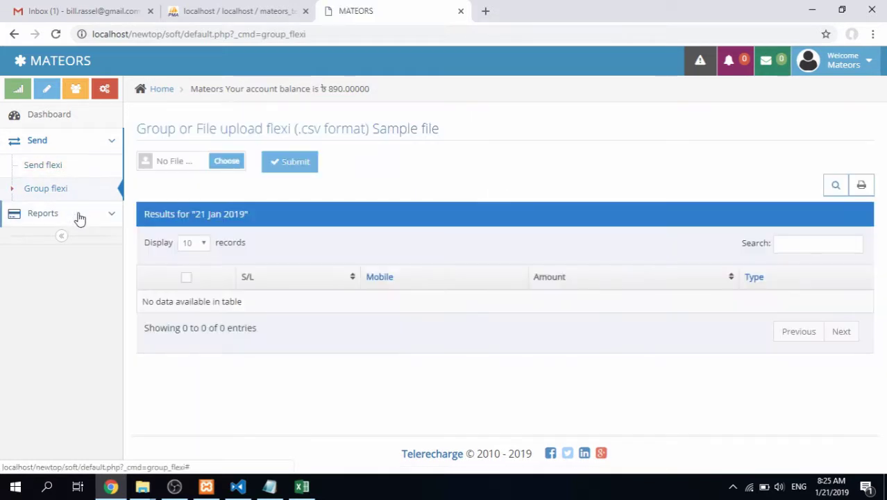
pyautogui.click(80, 216)
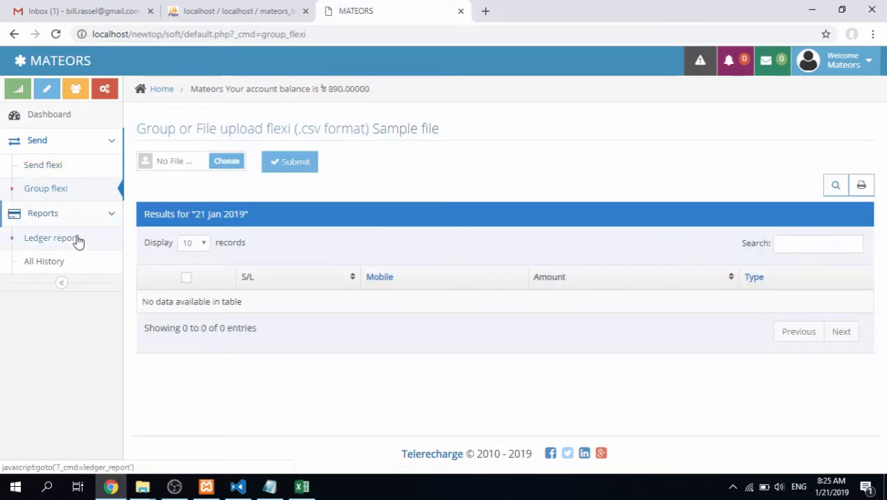
# Review the ledger report and all-customer recharge history, checking the pending 10 Tk topup's SMS report
pyautogui.click(79, 238)
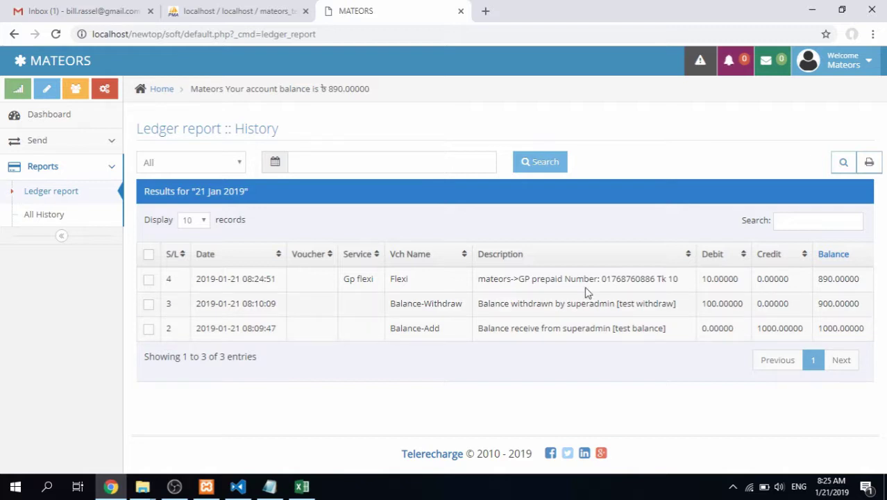
pyautogui.click(50, 215)
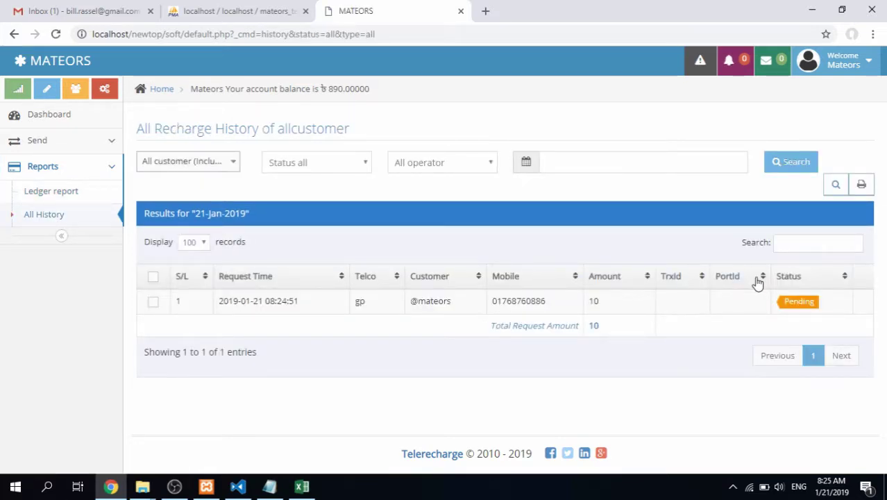
pyautogui.click(799, 301)
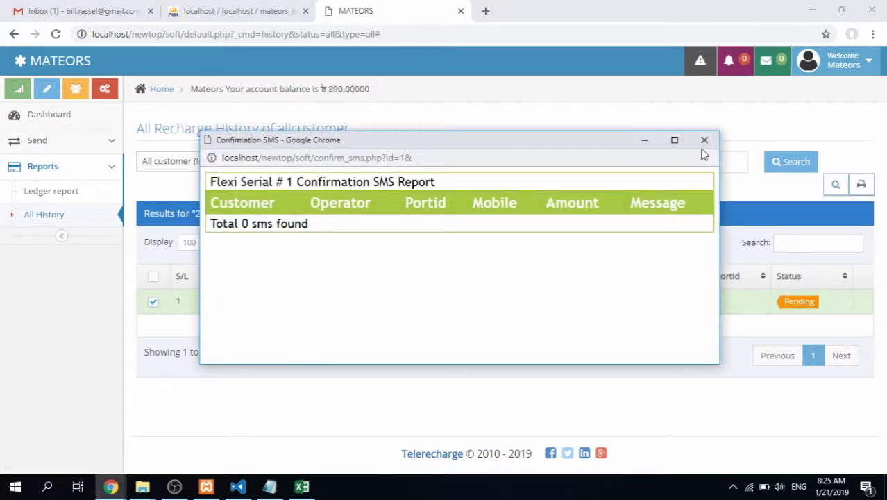
pyautogui.click(703, 146)
# Return to the Dashboard through the account menu and reload it
pyautogui.click(855, 64)
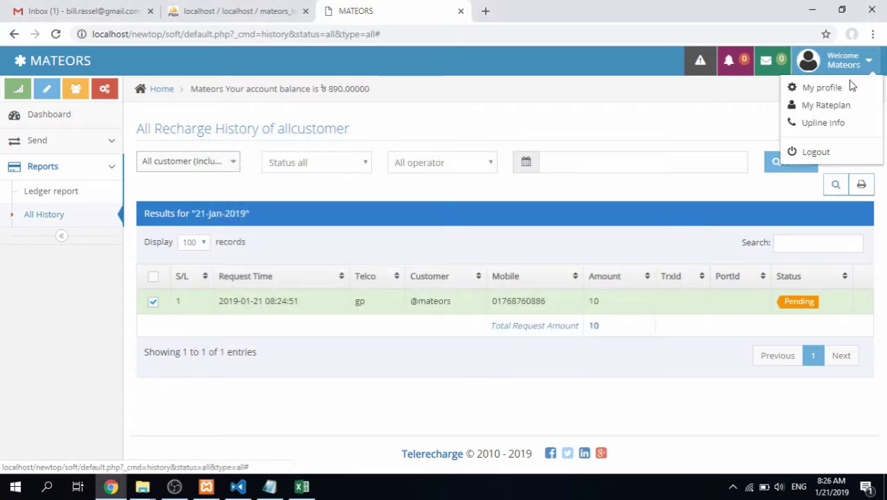
pyautogui.click(849, 85)
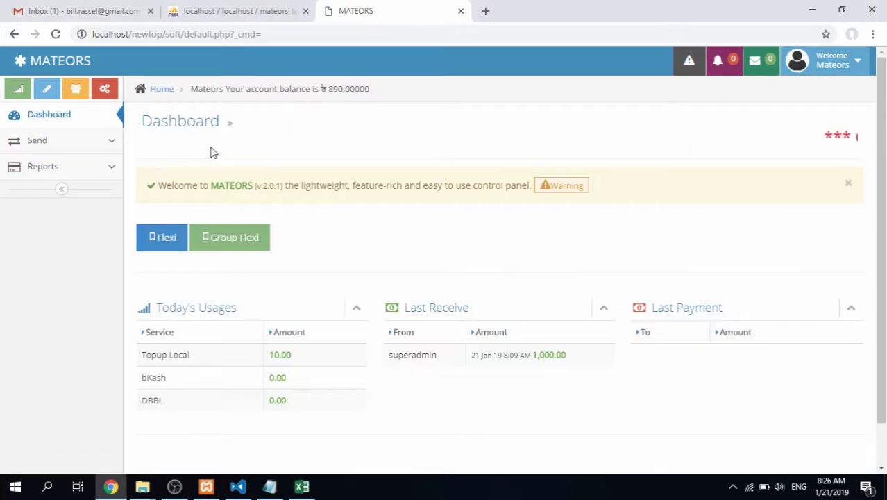
pyautogui.click(87, 120)
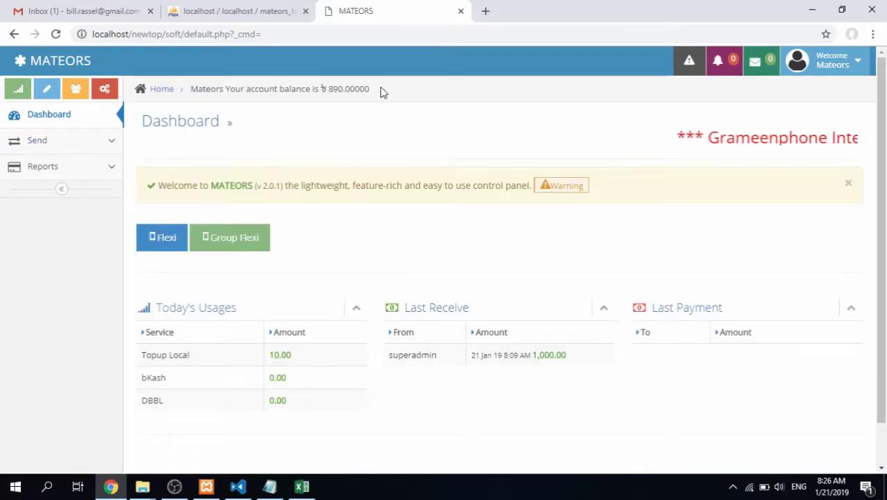
# Dismiss the Office activation wizard, discard the CSV changes, and open the Telerecharge_Topup_API PDF in Edge
pyautogui.click(810, 9)
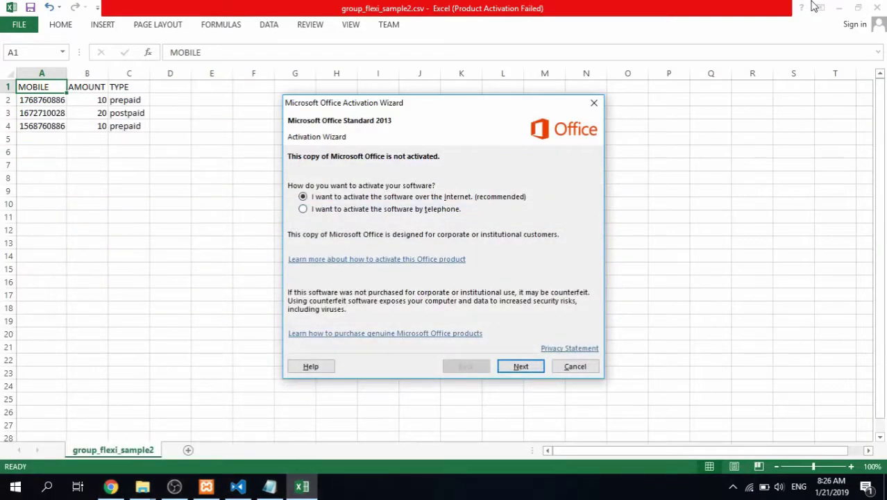
pyautogui.click(574, 365)
pyautogui.click(451, 260)
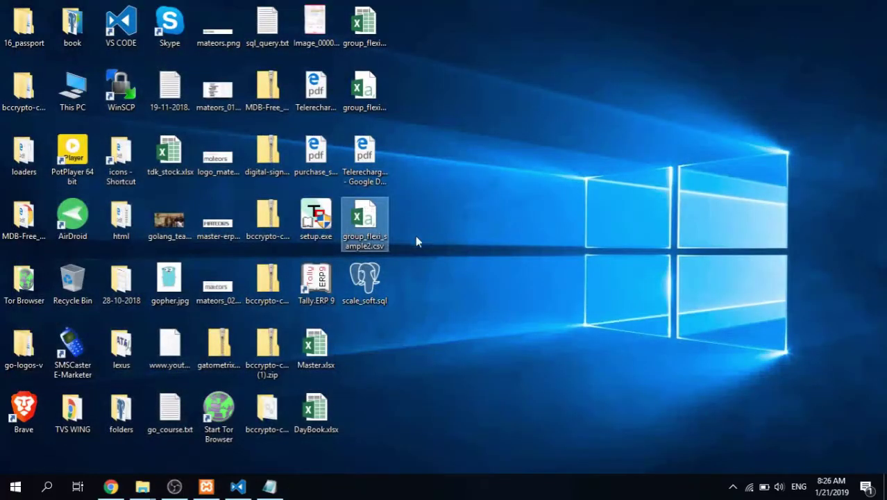
pyautogui.doubleClick(365, 159)
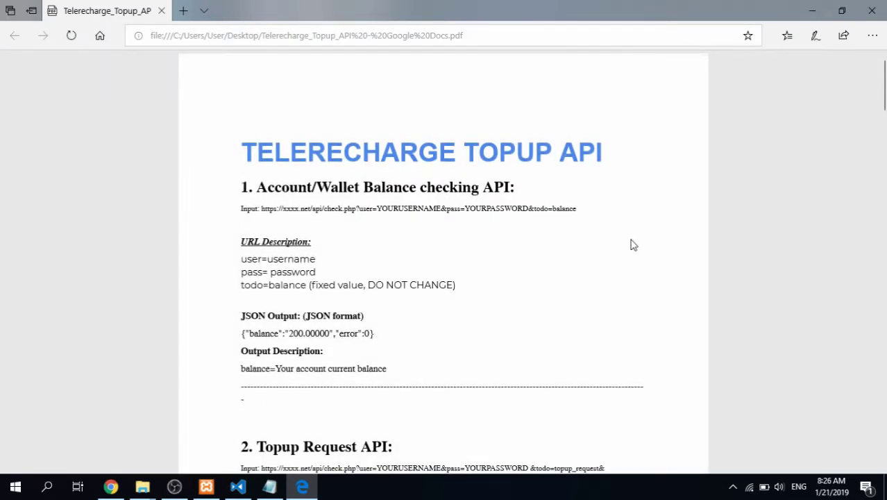
# Scroll to the Company Table and highlight its heading and the teletalk and citycell short names
pyautogui.scroll(-10, 417, 243)
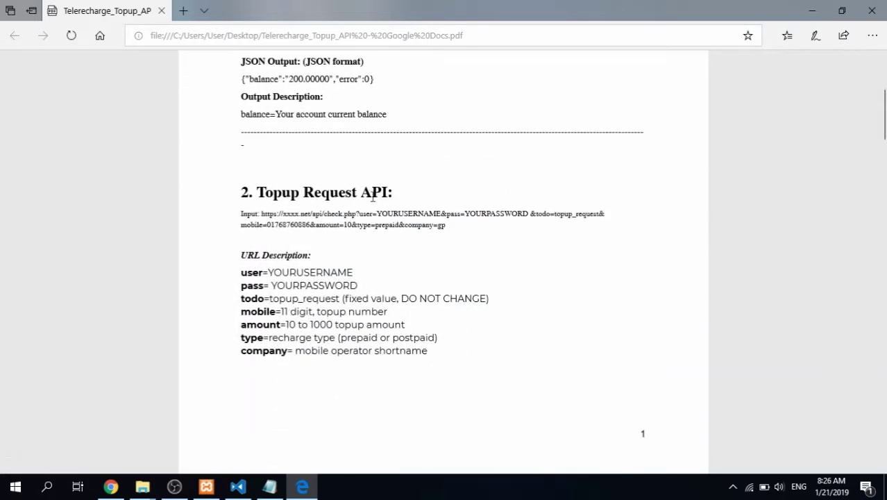
pyautogui.scroll(-1, 432, 264)
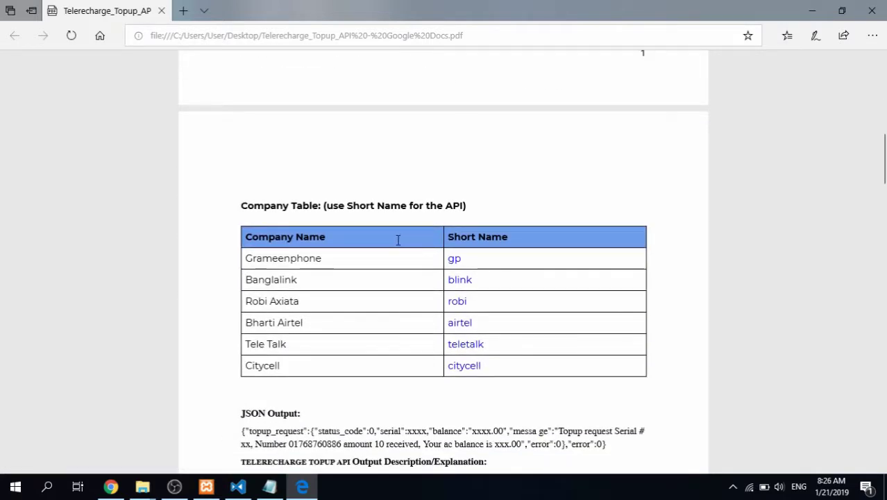
pyautogui.scroll(-2, 355, 221)
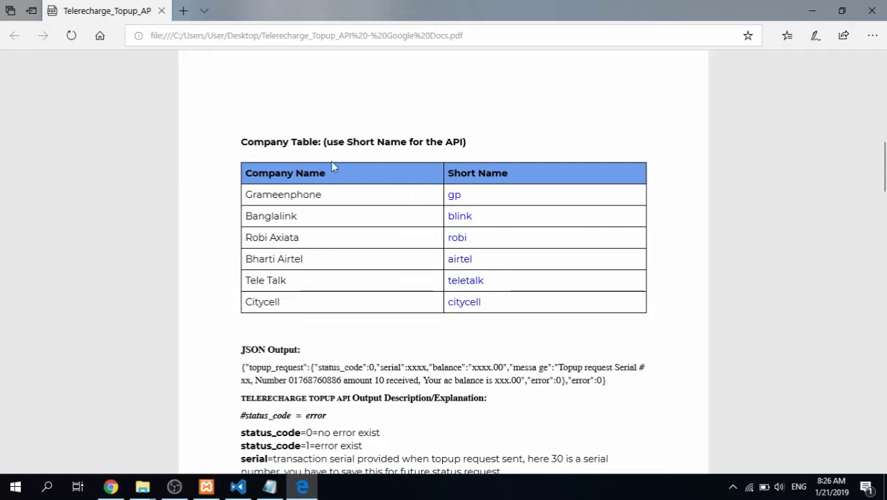
pyautogui.moveTo(238, 141); pyautogui.dragTo(492, 146)
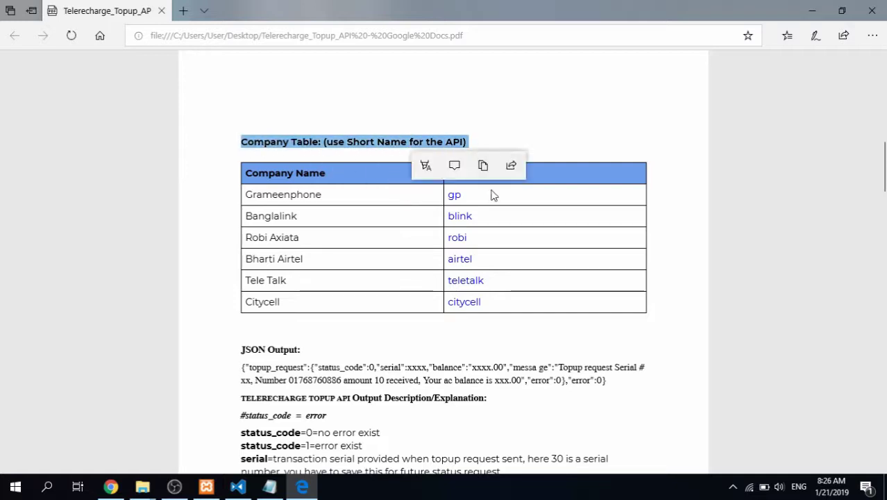
pyautogui.click(404, 240)
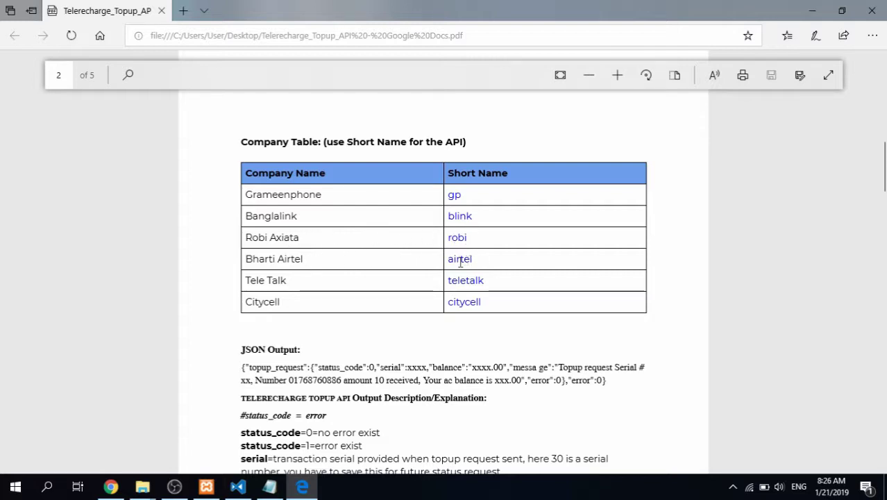
pyautogui.doubleClick(476, 280)
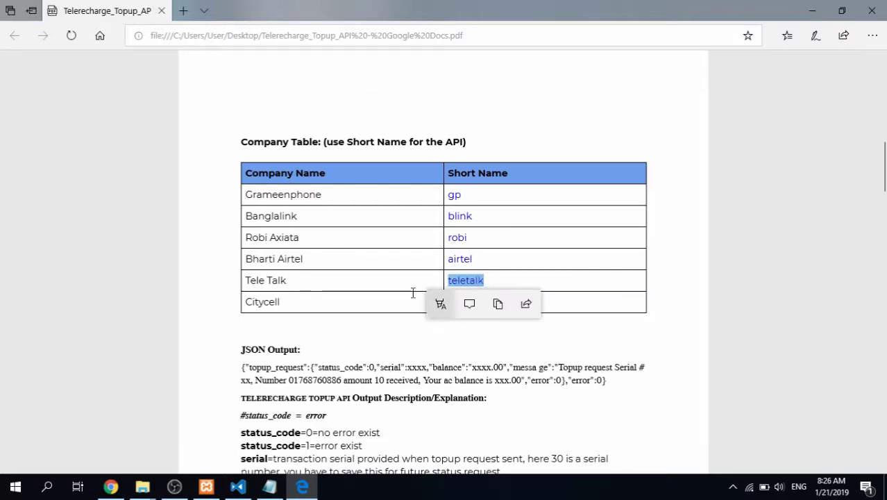
pyautogui.doubleClick(476, 301)
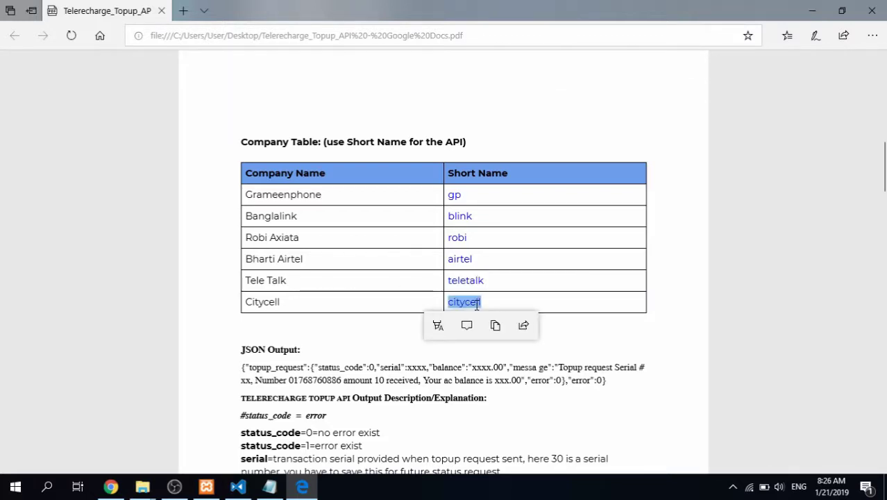
pyautogui.click(392, 348)
# Scroll further down the PDF to page 3's Topup Export report section
pyautogui.scroll(-2, 390, 353)
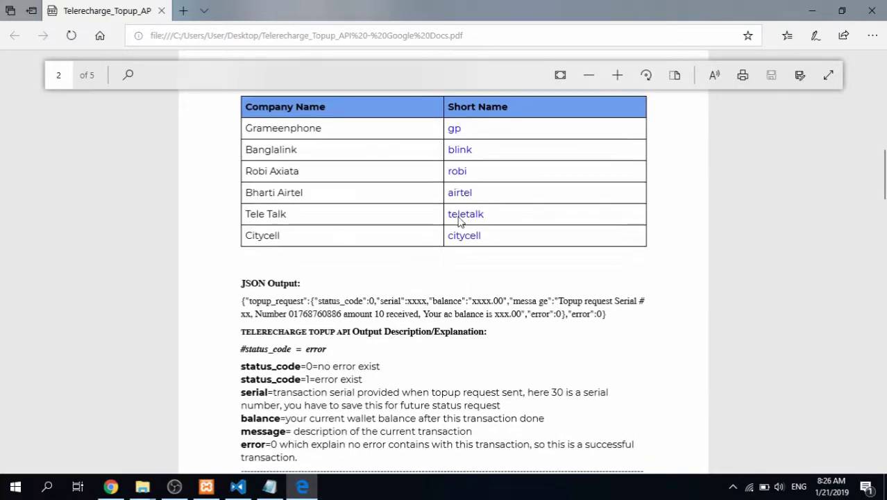
pyautogui.scroll(-1, 391, 190)
pyautogui.scroll(2, 474, 201)
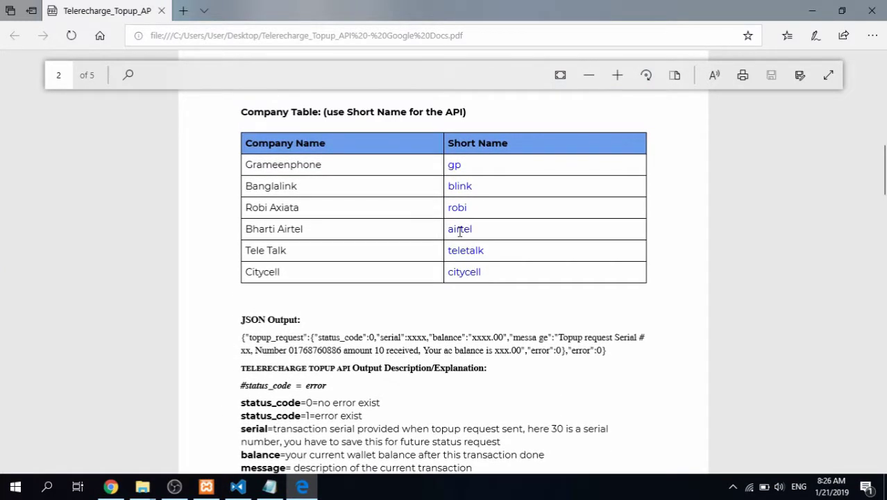
pyautogui.scroll(7, 428, 299)
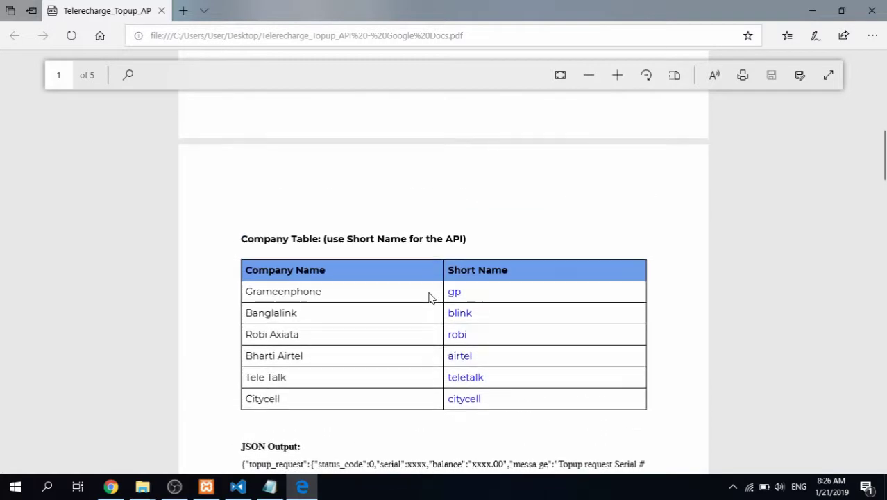
pyautogui.scroll(-18, 429, 298)
pyautogui.scroll(-12, 428, 298)
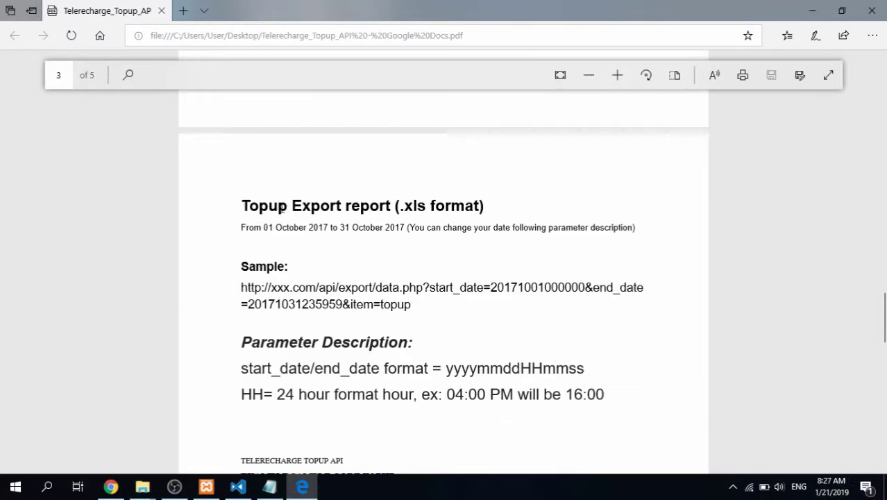
# Highlight the Topup Export report heading and its sample export URL
pyautogui.moveTo(242, 205); pyautogui.dragTo(479, 206)
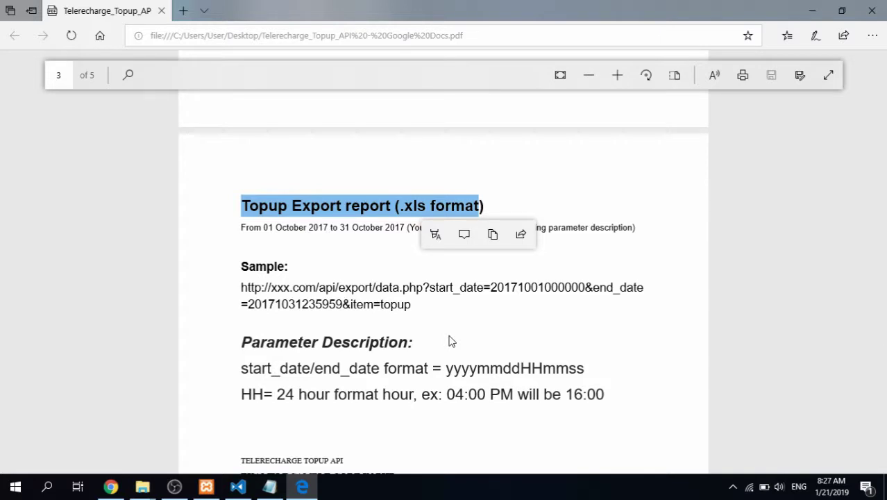
pyautogui.moveTo(415, 304); pyautogui.dragTo(243, 287)
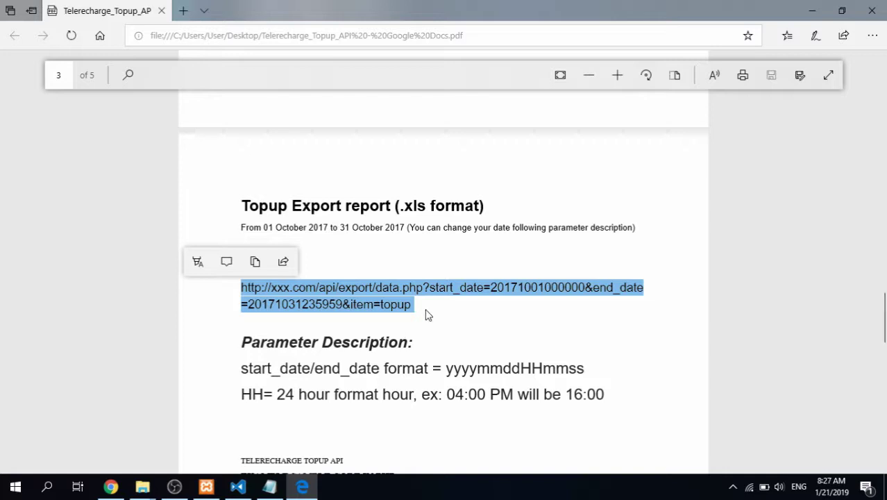
pyautogui.click(428, 333)
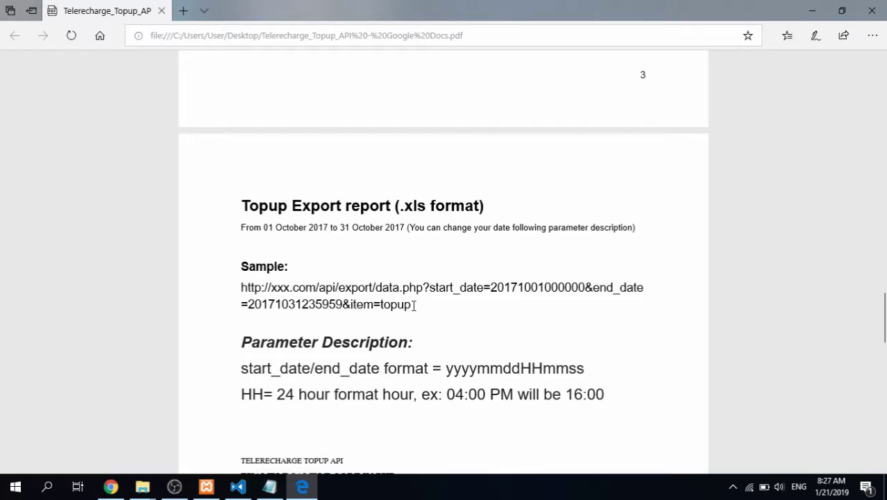
pyautogui.moveTo(412, 305); pyautogui.dragTo(251, 292)
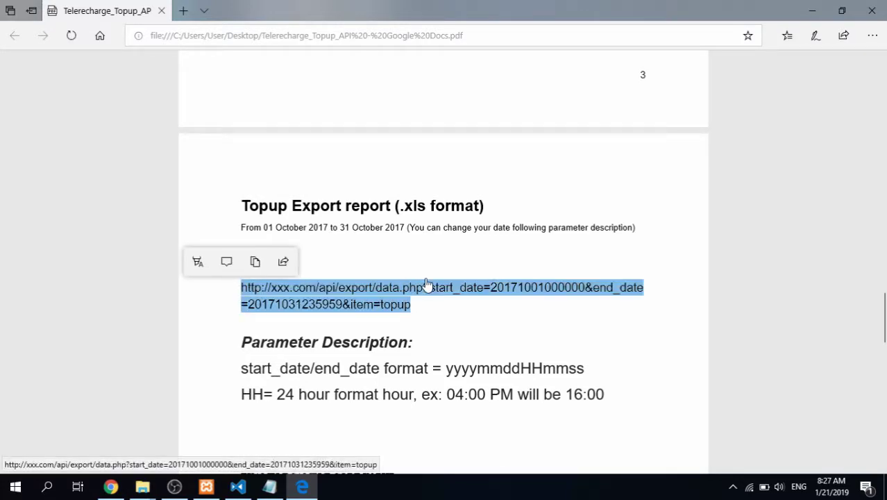
# Scroll back to page 1 and select the balance-check API input URL
pyautogui.scroll(10, 428, 284)
pyautogui.scroll(15, 870, 250)
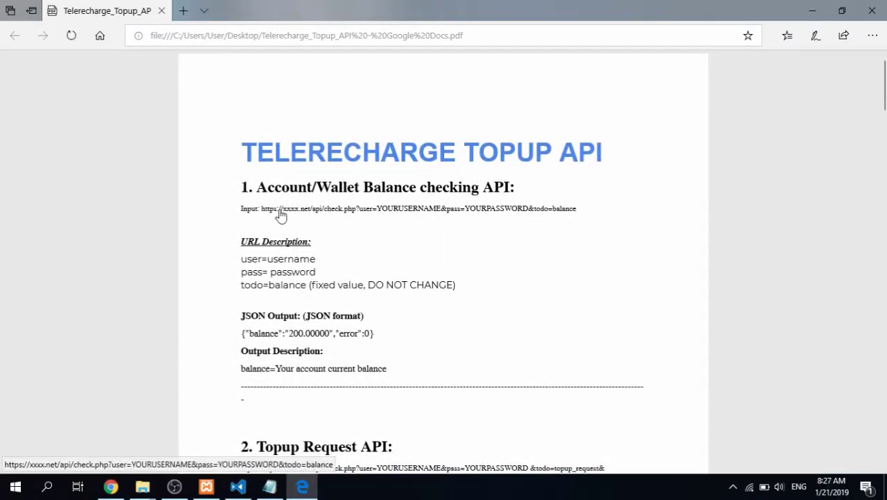
pyautogui.moveTo(260, 209); pyautogui.dragTo(578, 208)
pyautogui.hotkey('ctrl', 'c')
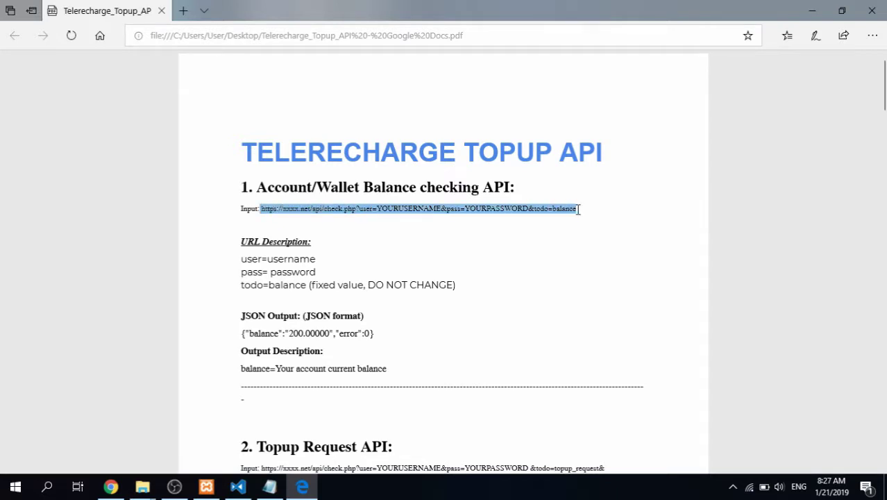
# Paste the balance-check URL into Notepad and replace the username and password placeholders with real credentials
pyautogui.click(269, 485)
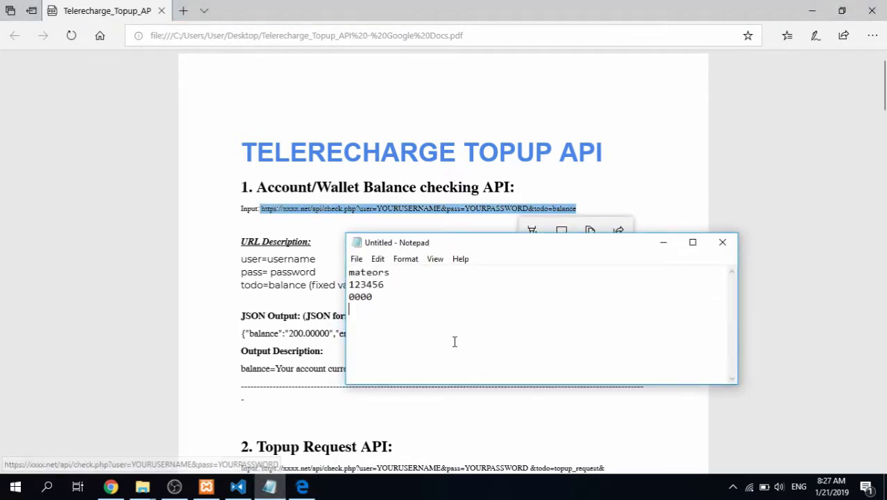
pyautogui.click(692, 242)
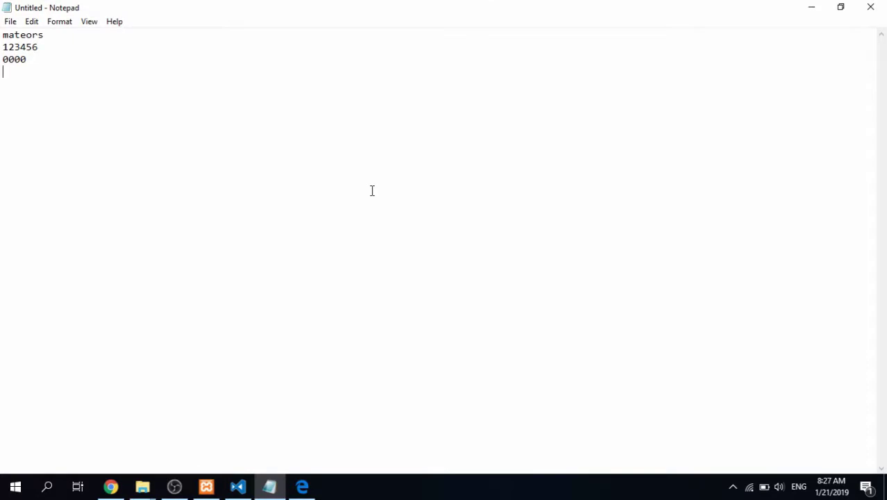
pyautogui.press('Return')
pyautogui.press('Return')
pyautogui.hotkey('ctrl', 'v')
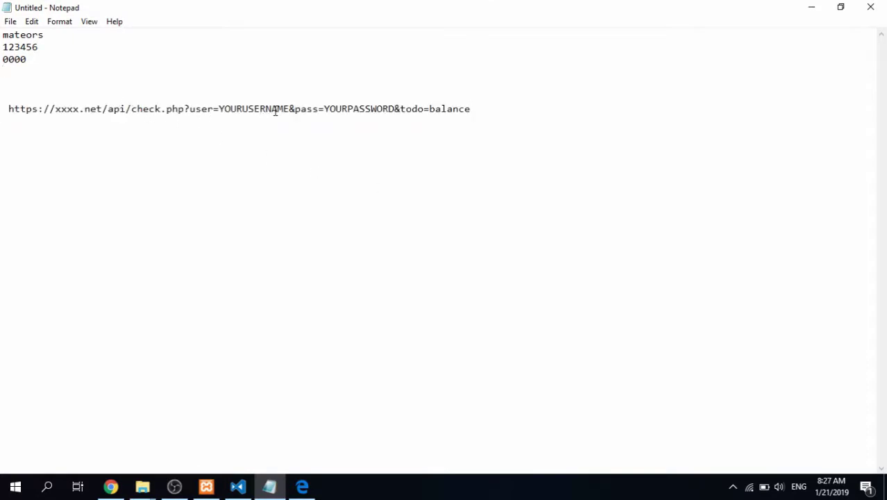
pyautogui.moveTo(288, 104); pyautogui.dragTo(216, 106)
pyautogui.write('mateors')
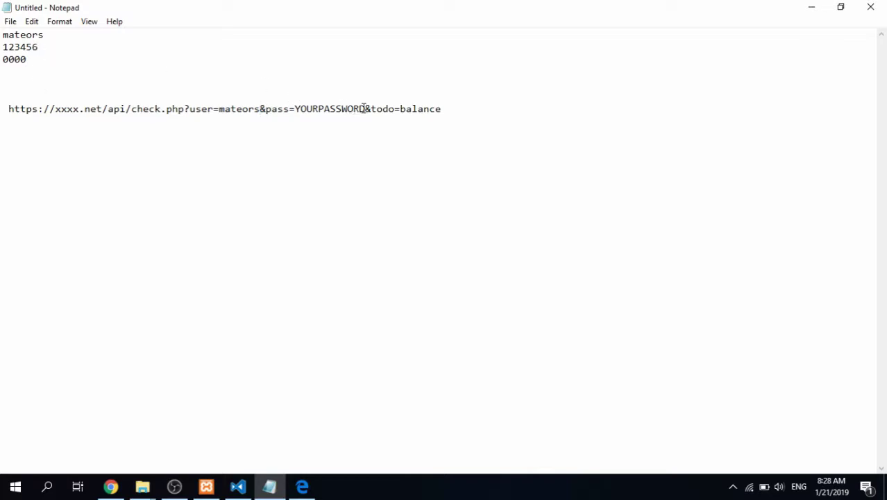
pyautogui.moveTo(365, 108); pyautogui.dragTo(296, 109)
pyautogui.write('123456')
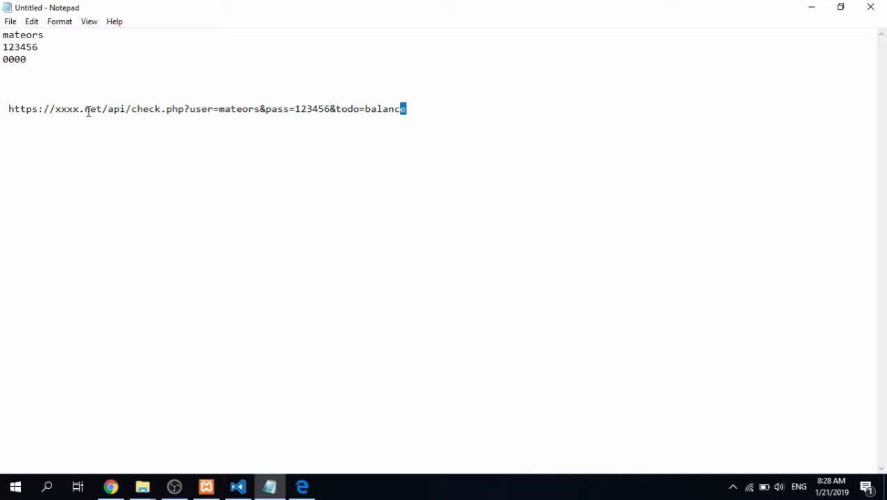
pyautogui.moveTo(102, 108); pyautogui.dragTo(57, 113)
pyautogui.click(110, 486)
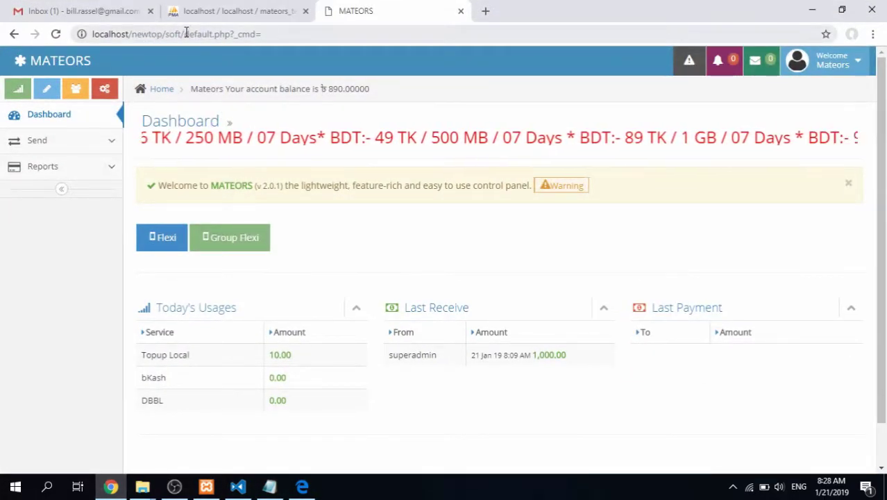
pyautogui.moveTo(165, 34); pyautogui.dragTo(23, 39)
pyautogui.hotkey('ctrl', 'c')
pyautogui.click(269, 487)
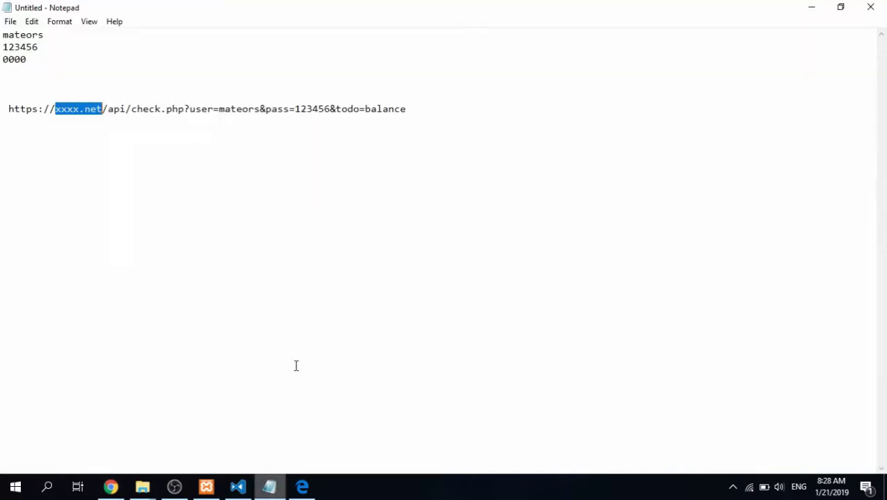
pyautogui.moveTo(104, 109); pyautogui.dragTo(7, 109)
pyautogui.hotkey('ctrl', 'v')
pyautogui.press('BackSpace')
pyautogui.click(142, 109)
pyautogui.press('Delete')
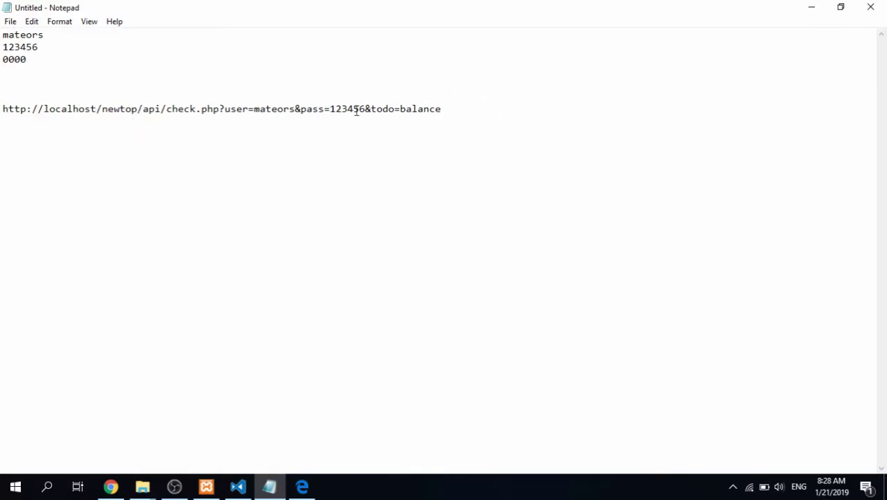
pyautogui.moveTo(436, 109); pyautogui.dragTo(1, 124)
pyautogui.hotkey('ctrl', 'c')
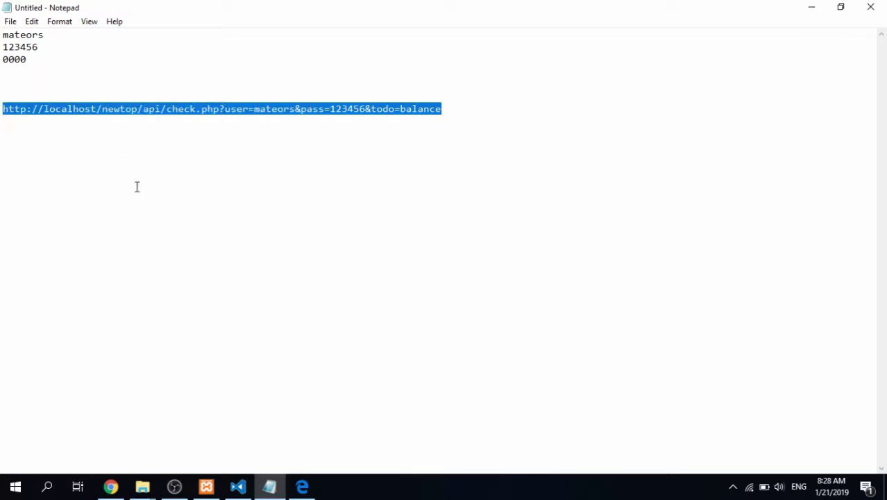
pyautogui.click(110, 486)
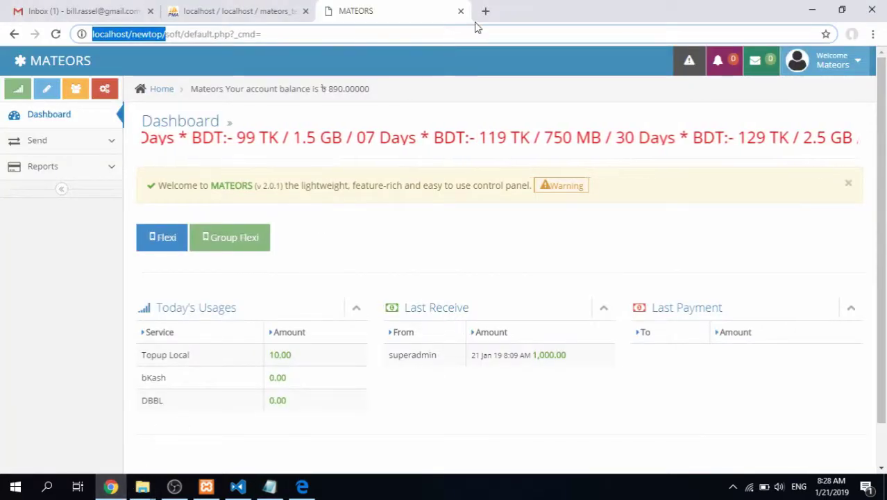
# Load the finished check.php URL in a new Chrome tab, getting balance 890.00000 with error 0
pyautogui.click(485, 12)
pyautogui.hotkey('ctrl', 'v')
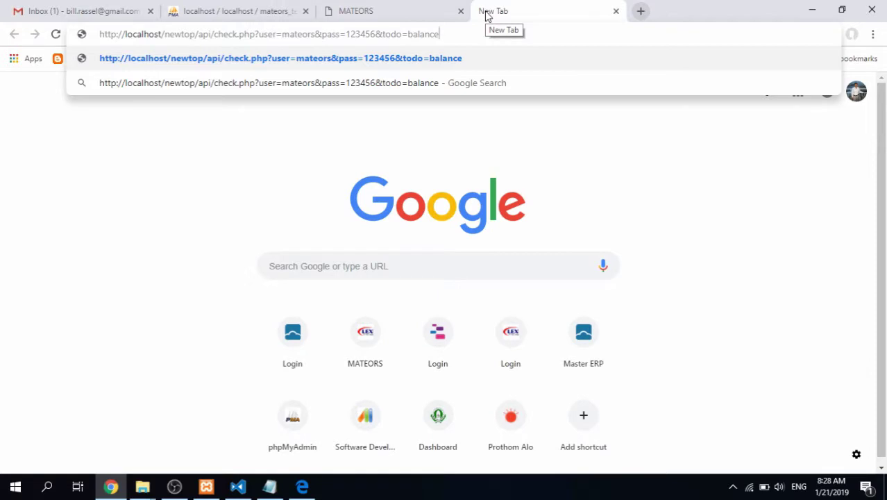
pyautogui.press('Return')
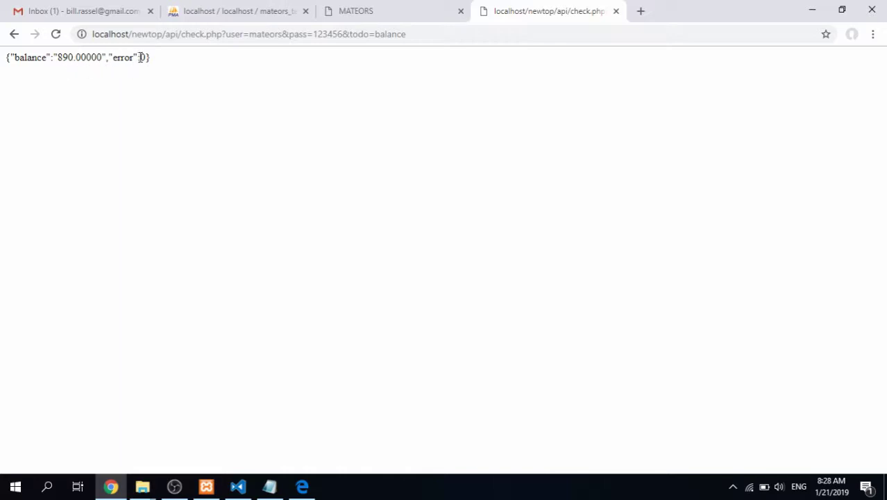
pyautogui.moveTo(156, 60); pyautogui.dragTo(1, 64)
pyautogui.click(106, 84)
# Log out of MATEORS and sign back in as the super admin
pyautogui.click(393, 15)
pyautogui.click(829, 61)
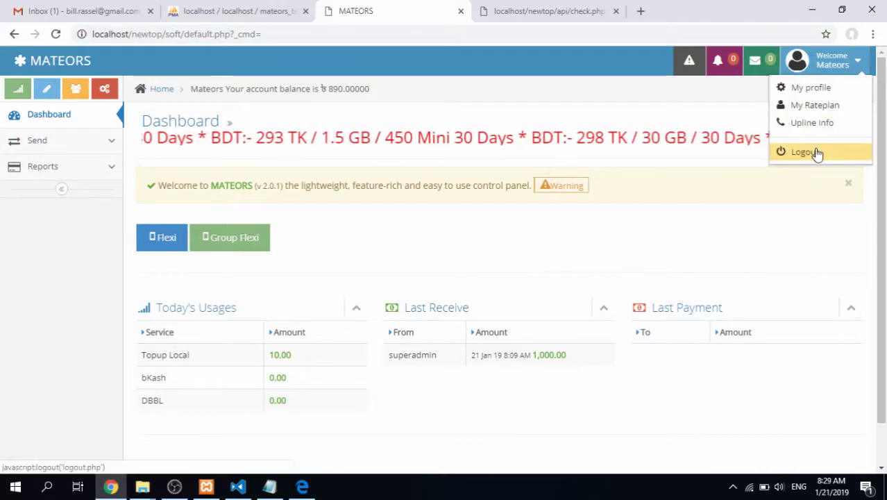
pyautogui.click(805, 152)
pyautogui.click(419, 195)
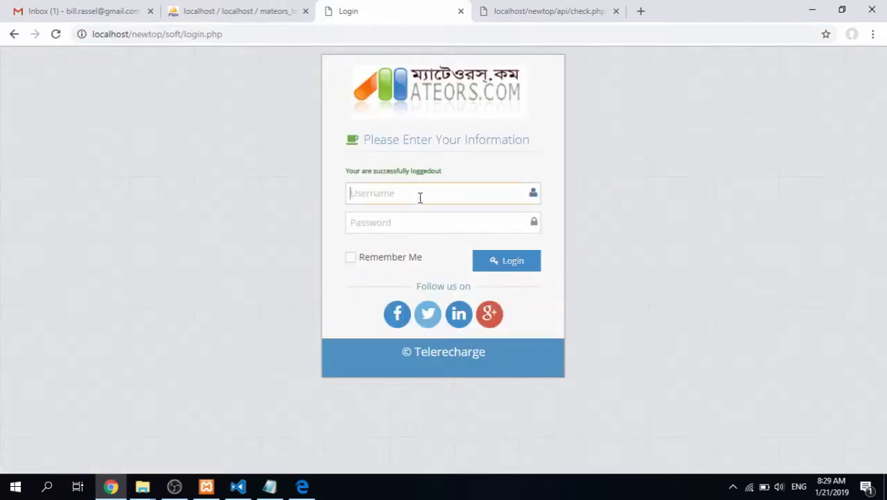
pyautogui.write('superadmin')
pyautogui.press('Tab')
pyautogui.write('123')
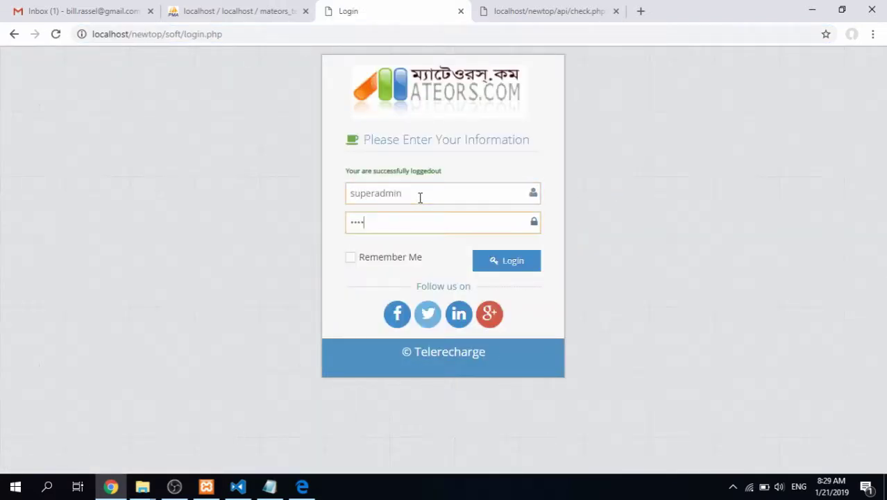
pyautogui.press('Return')
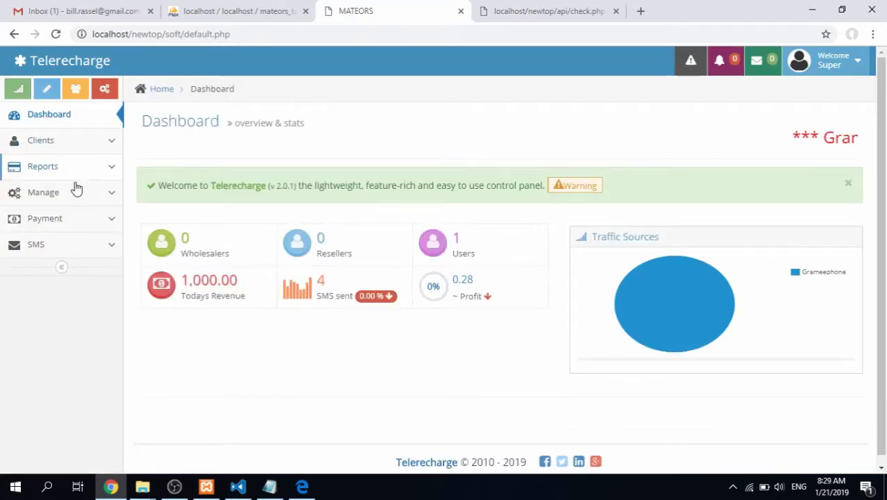
# Open Manage > IP Block & User Log and highlight the whitelisted ::1 address
pyautogui.click(70, 193)
pyautogui.click(62, 265)
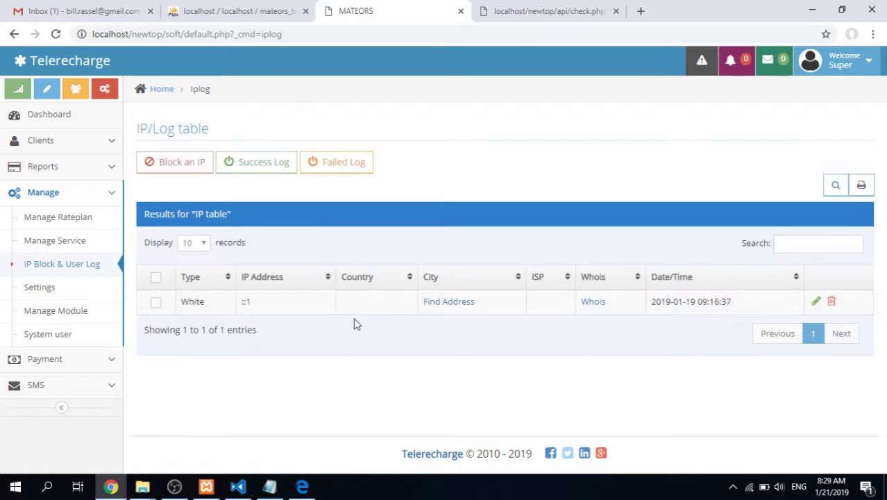
pyautogui.moveTo(254, 307); pyautogui.dragTo(240, 312)
# Edit the ::1 entry, set its Type to Black listed, and save
pyautogui.click(257, 311)
pyautogui.click(259, 310)
pyautogui.click(242, 310)
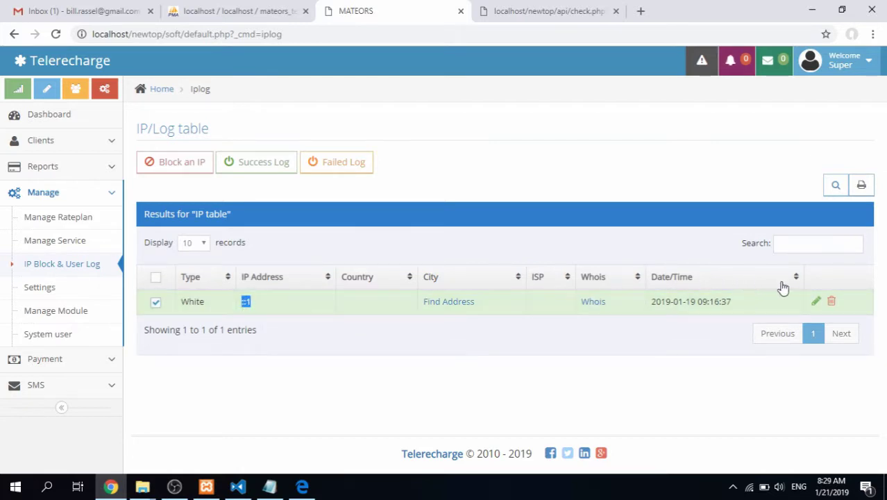
pyautogui.click(815, 306)
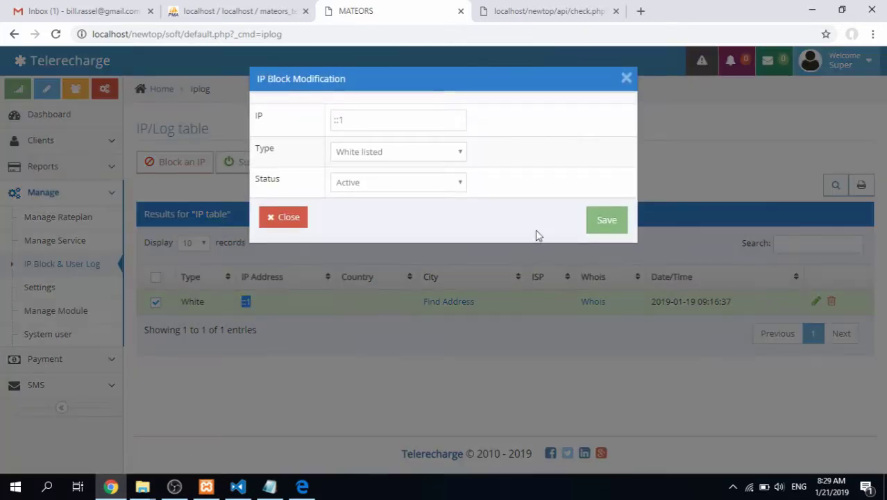
pyautogui.click(369, 159)
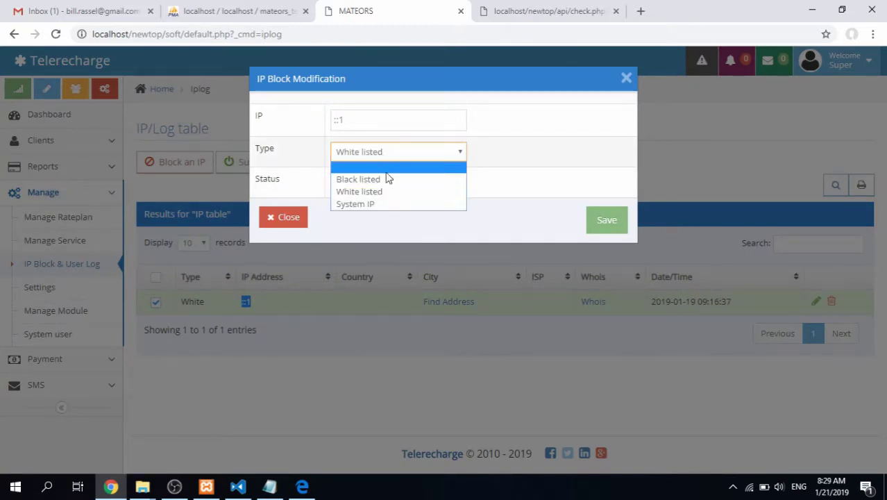
pyautogui.click(386, 179)
pyautogui.click(611, 223)
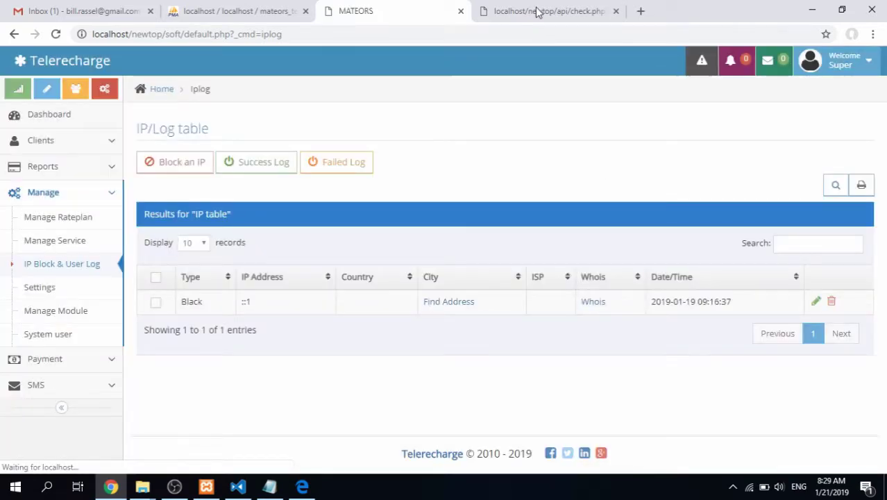
# Rerun the balance check to see "not found ERROR invalid ip!", then return to the IP/Log table
pyautogui.click(538, 11)
pyautogui.click(57, 34)
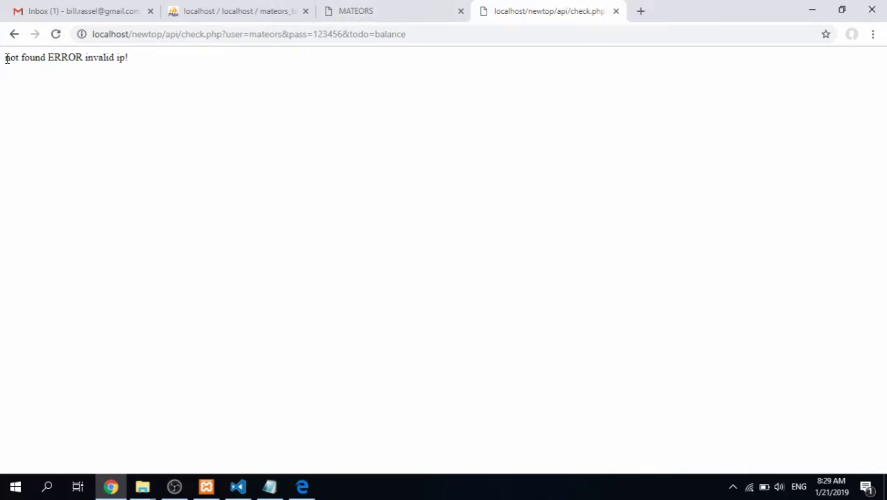
pyautogui.moveTo(7, 59); pyautogui.dragTo(151, 63)
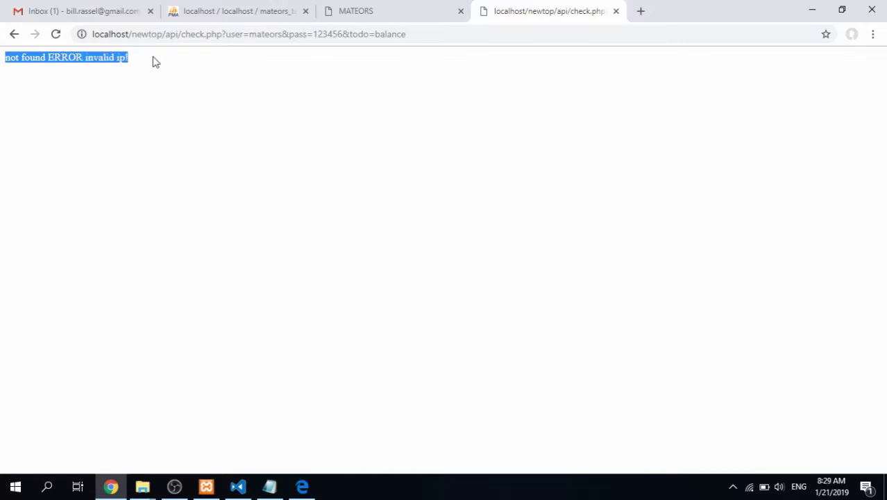
pyautogui.click(361, 8)
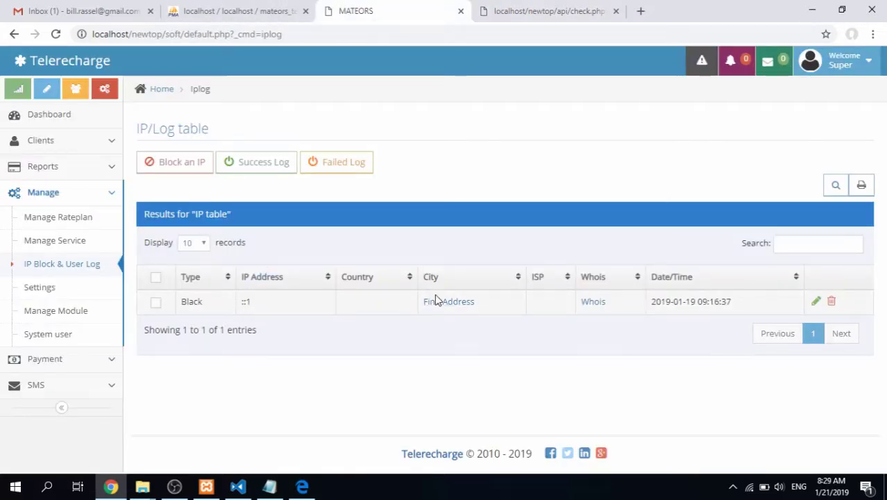
# Edit the ::1 entry, re-enter ::1 as the IP, set Type to White listed, and save
pyautogui.click(820, 304)
pyautogui.click(568, 124)
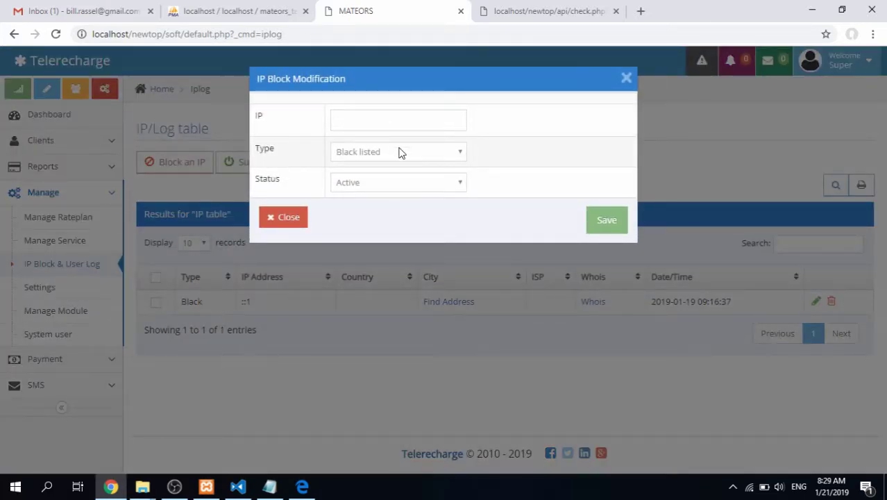
pyautogui.click(394, 156)
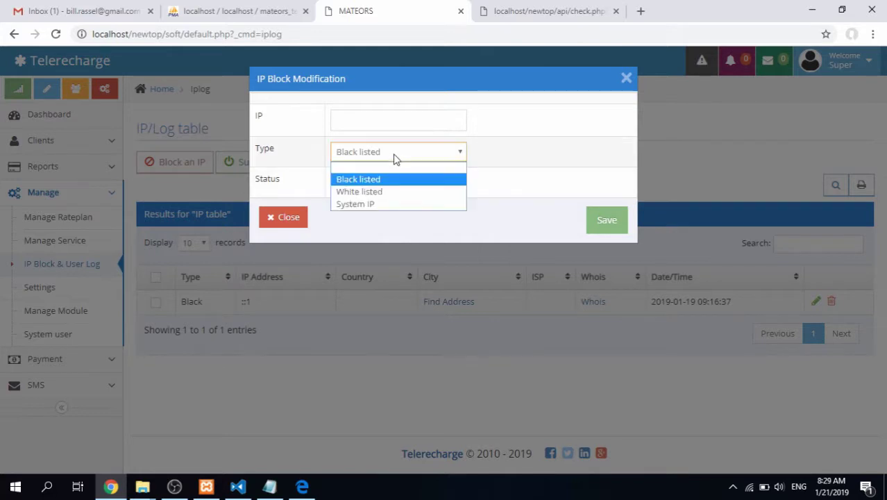
pyautogui.click(388, 191)
pyautogui.click(610, 222)
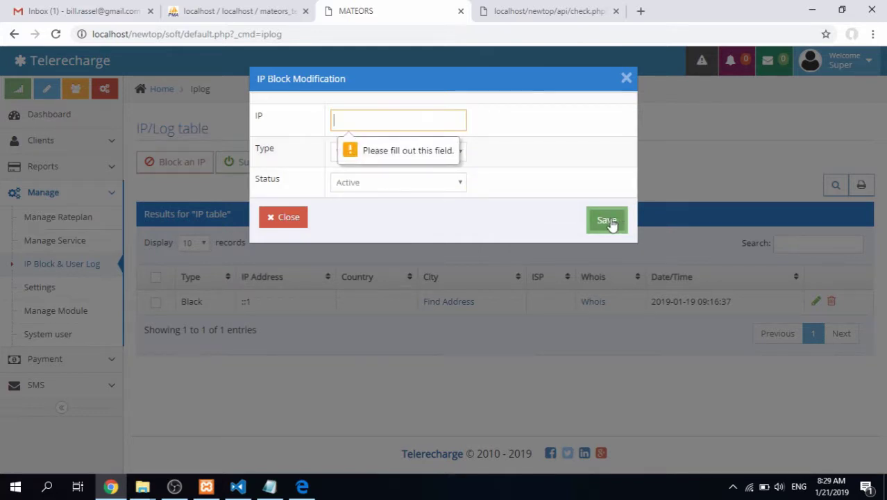
pyautogui.click(235, 302)
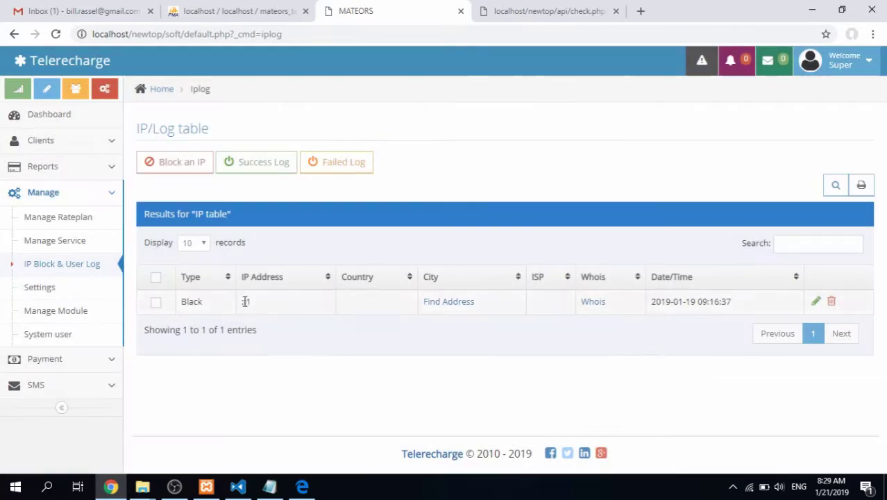
pyautogui.moveTo(239, 301); pyautogui.dragTo(268, 306)
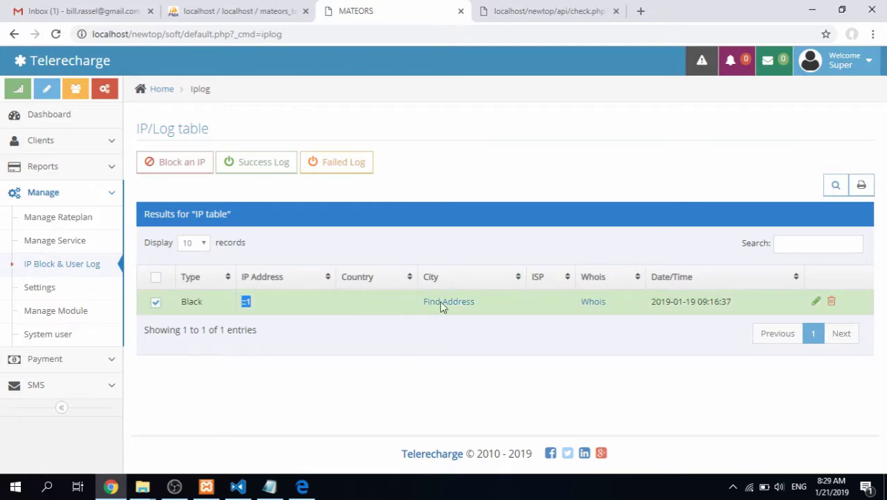
pyautogui.click(814, 301)
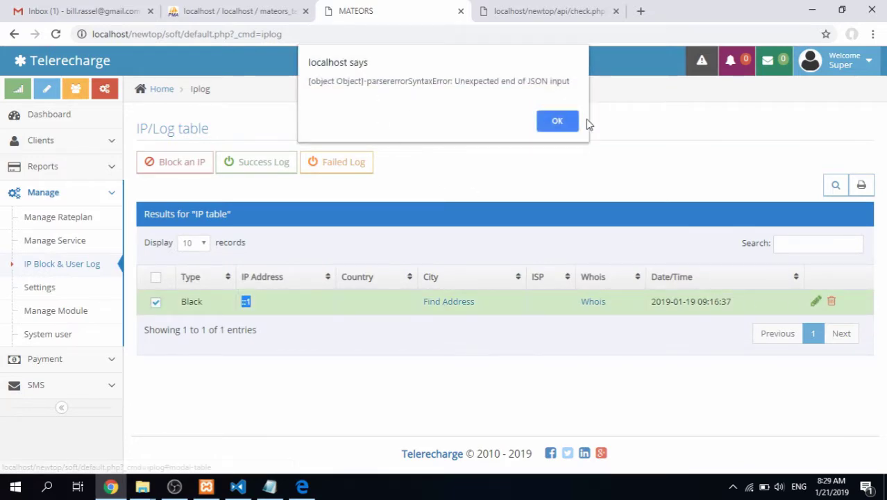
pyautogui.click(557, 121)
pyautogui.click(397, 124)
pyautogui.write('::1')
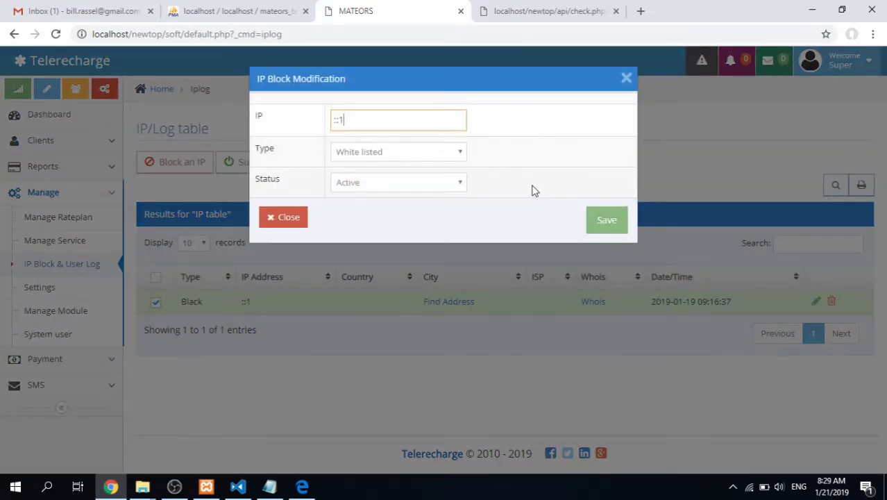
pyautogui.click(613, 226)
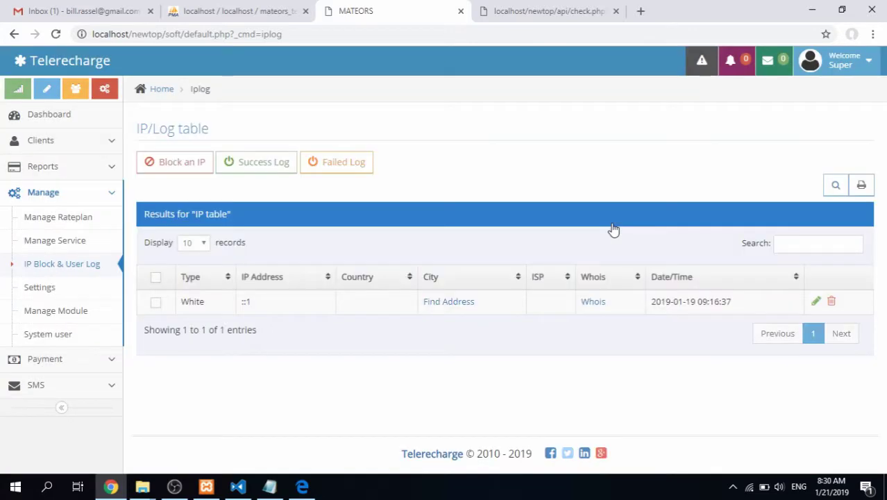
# Rerun the balance check to confirm balance 890.00000 with error 0, then go back to the IP/Log table
pyautogui.click(548, 11)
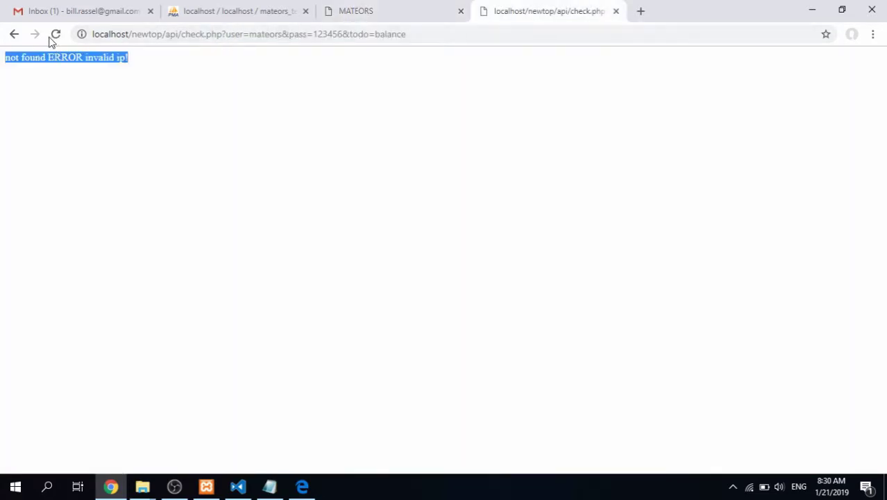
pyautogui.click(56, 34)
pyautogui.moveTo(156, 65); pyautogui.dragTo(8, 69)
pyautogui.click(131, 81)
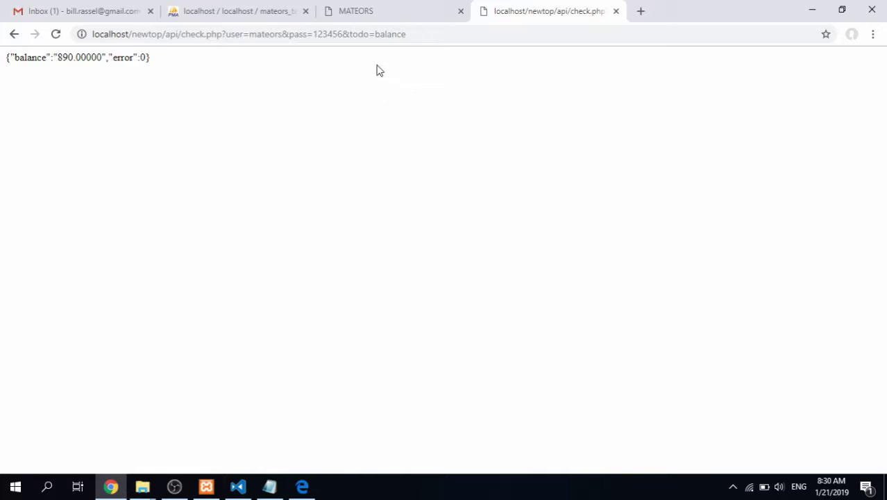
pyautogui.click(376, 14)
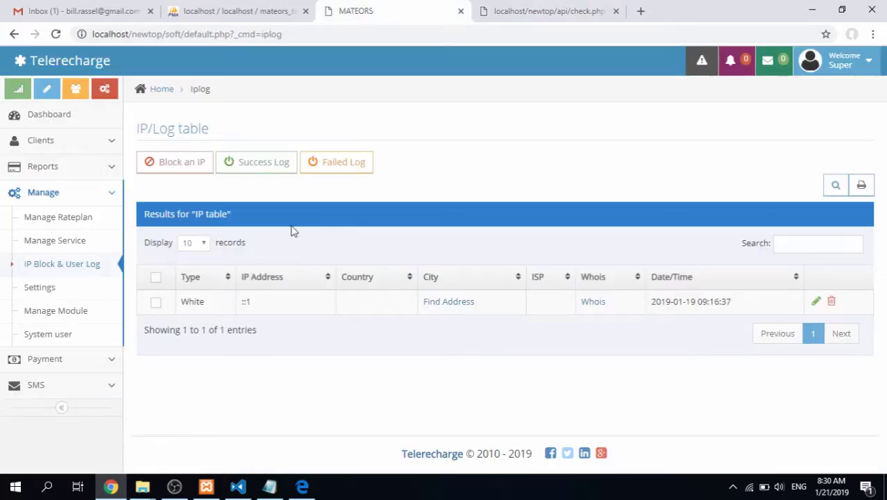
# Reload the IP/Log table, start a new IP entry as White listed, then close it without saving
pyautogui.click(52, 267)
pyautogui.click(181, 163)
pyautogui.click(387, 121)
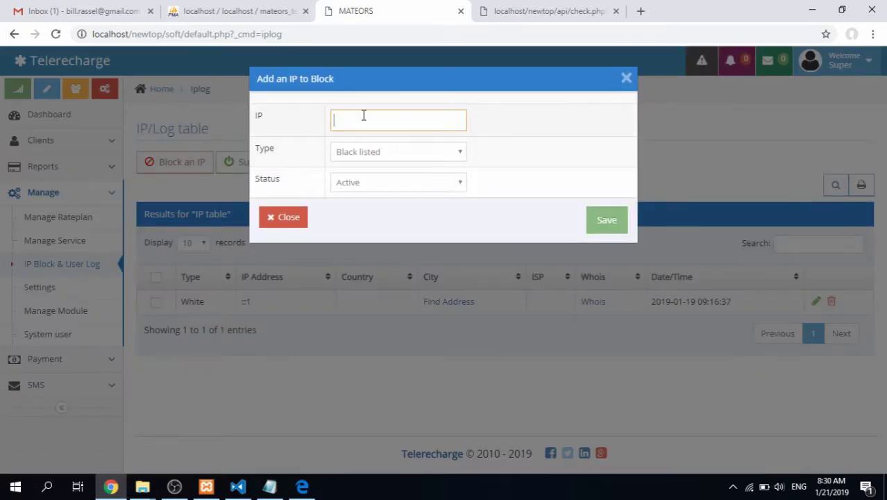
pyautogui.click(365, 154)
pyautogui.click(367, 155)
pyautogui.click(372, 154)
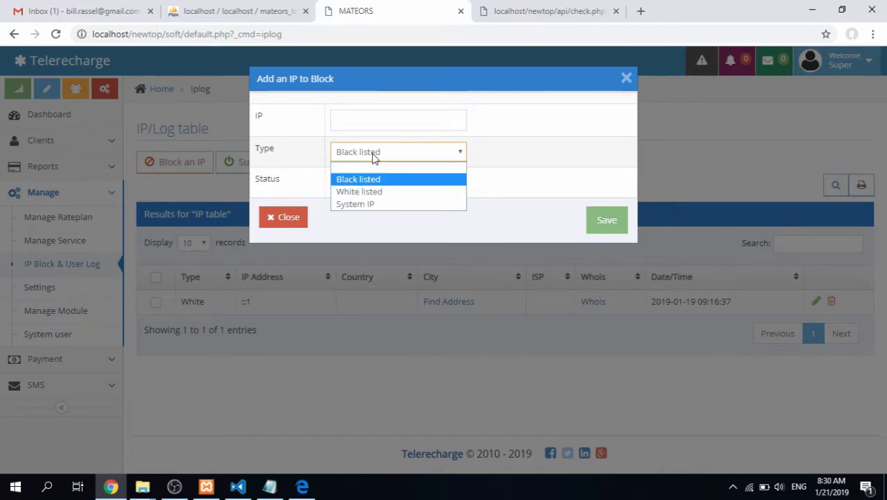
pyautogui.click(379, 192)
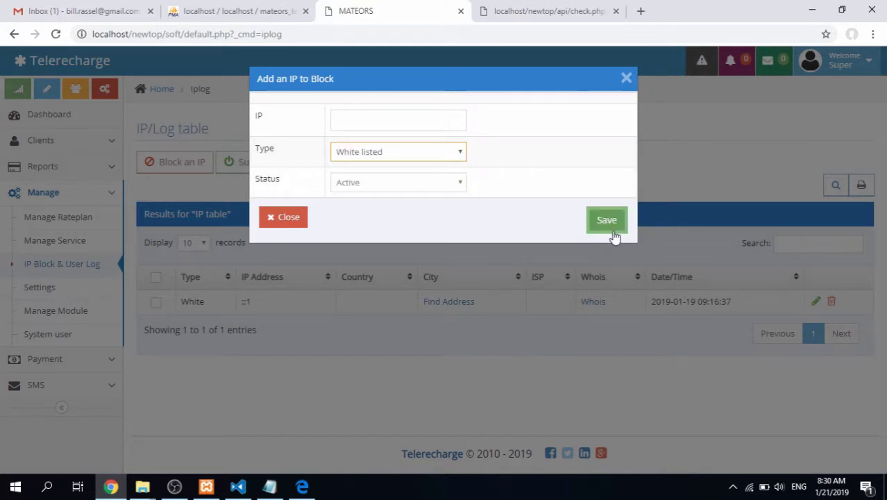
pyautogui.click(292, 219)
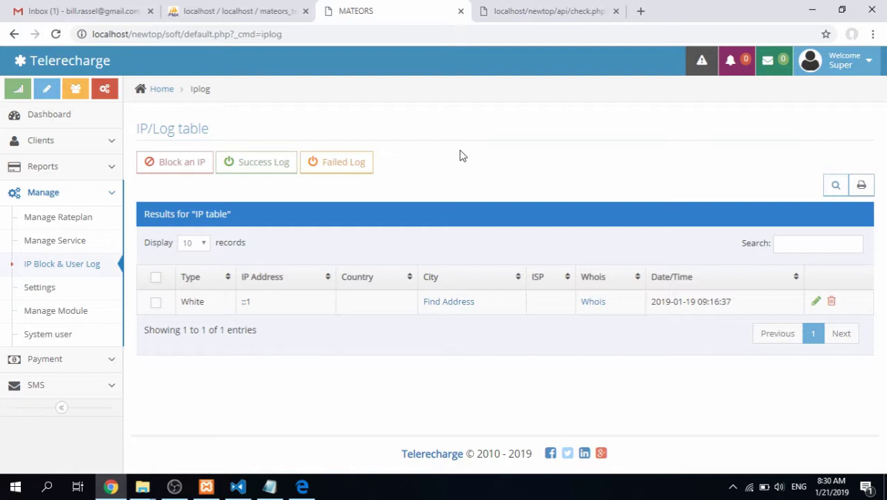
# Check the balance-check tab, then open Reports > Activity Report to see the logged API requests
pyautogui.click(544, 11)
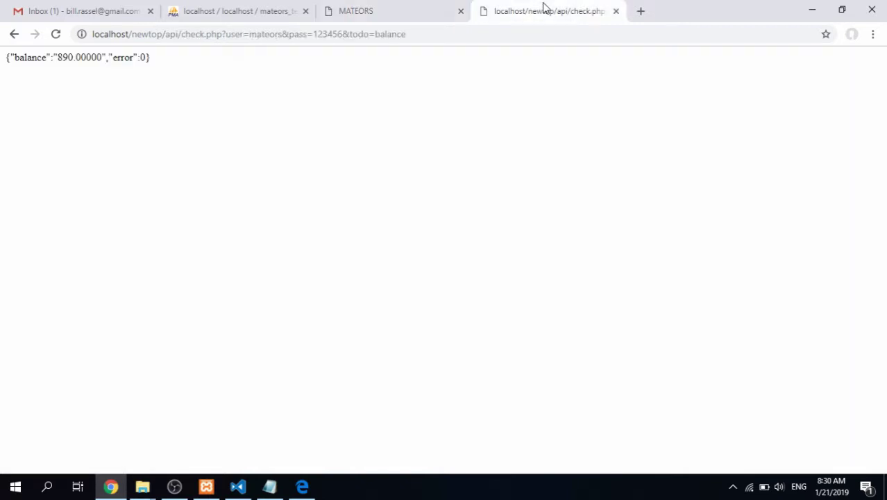
pyautogui.click(366, 11)
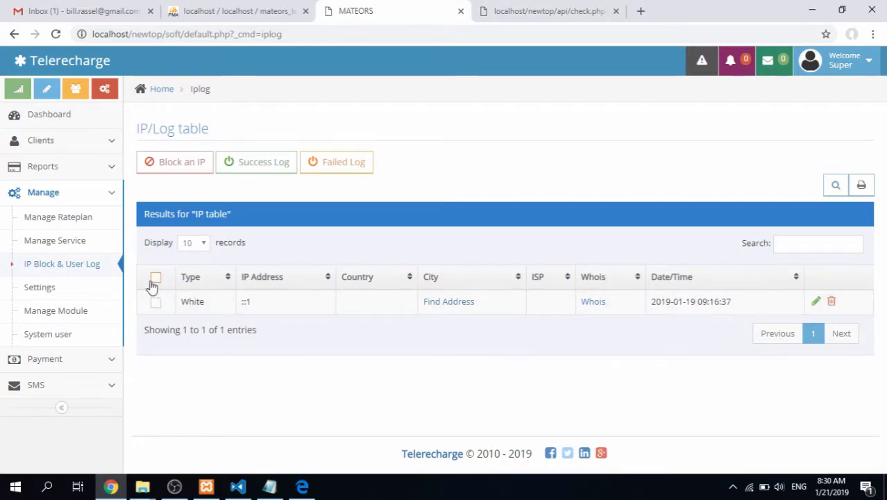
pyautogui.click(77, 196)
pyautogui.click(73, 172)
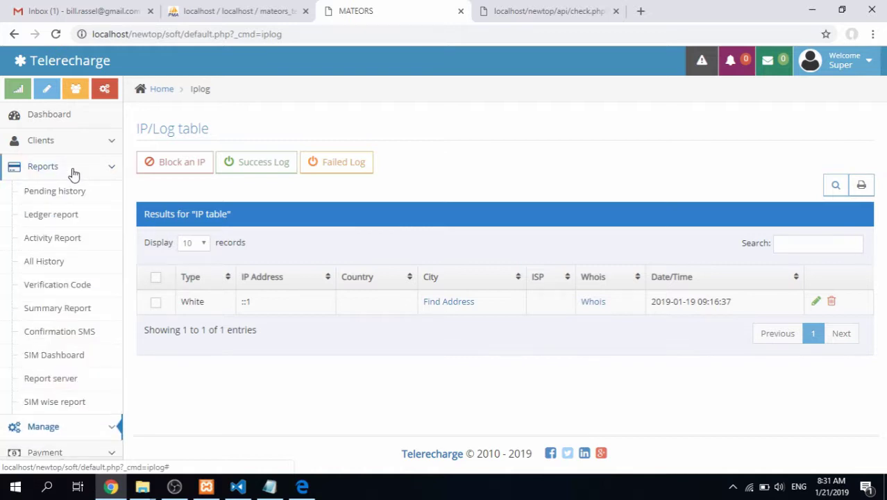
pyautogui.click(58, 236)
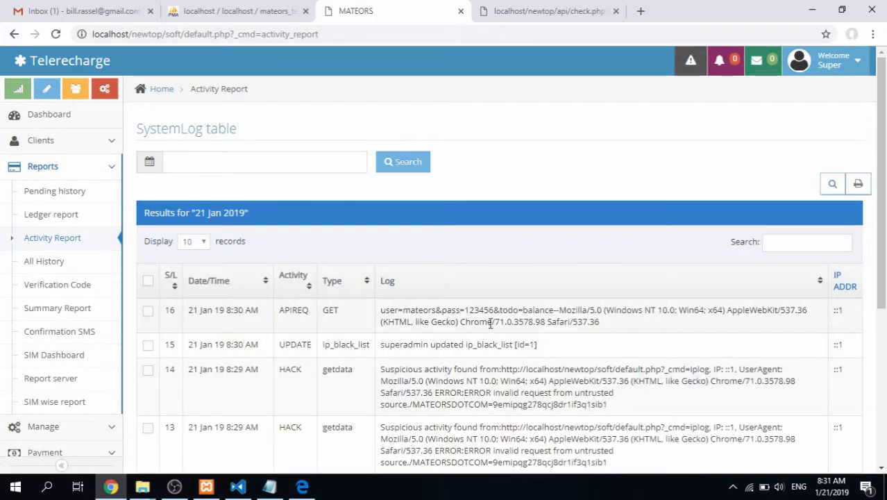
# Tick, then untick, the ip_black_list update entry in row 15 of the activity log
pyautogui.click(148, 344)
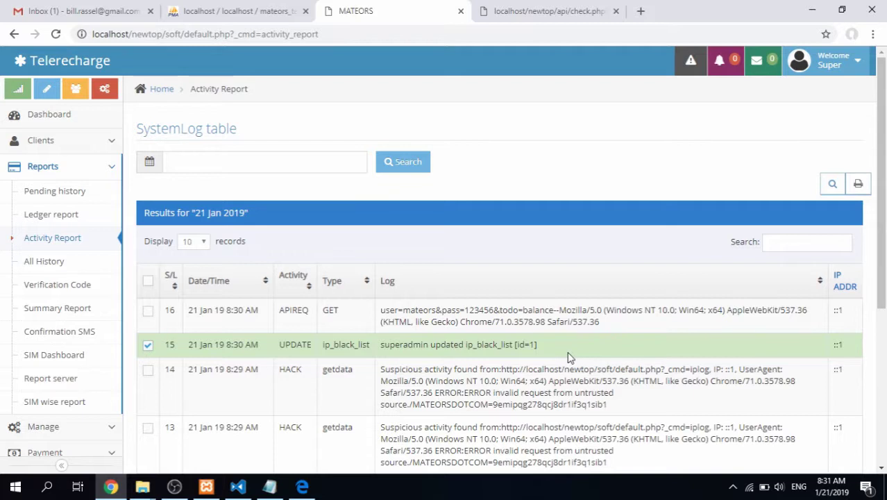
pyautogui.moveTo(381, 344); pyautogui.dragTo(551, 347)
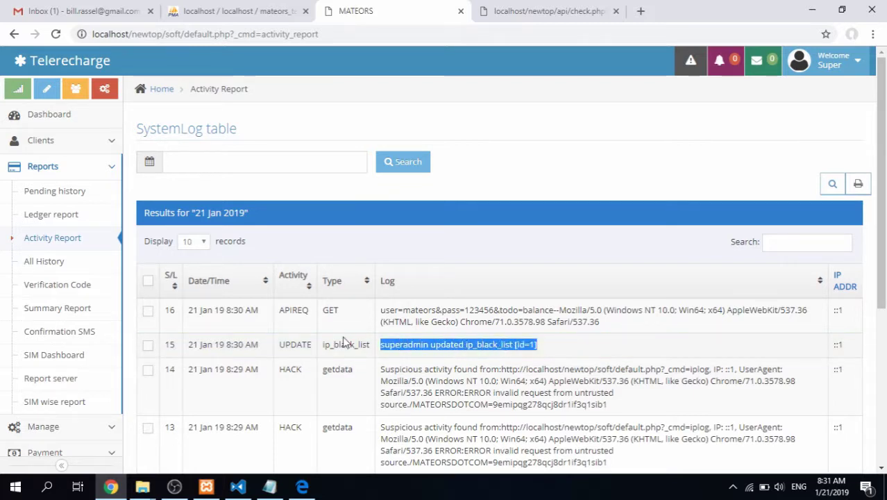
pyautogui.click(254, 347)
pyautogui.click(254, 346)
# Tick the two HACK suspicious-activity entries in rows 13 and 14
pyautogui.scroll(-1, 417, 355)
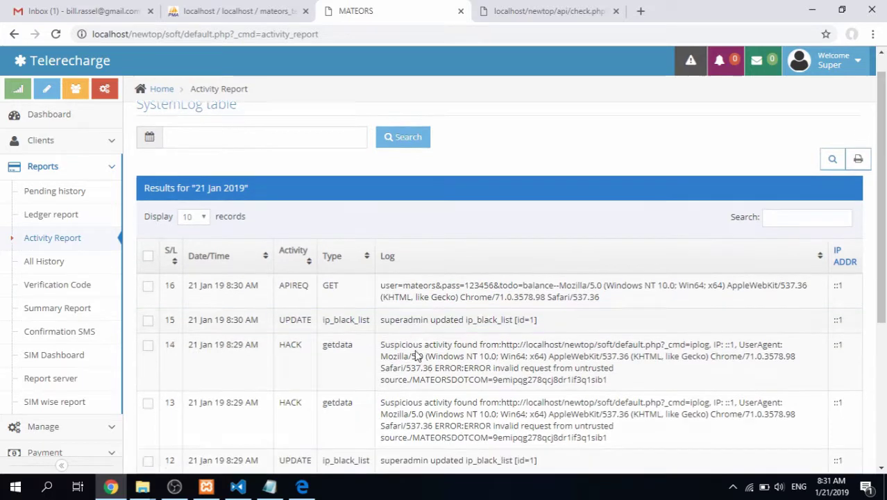
pyautogui.scroll(-4, 416, 356)
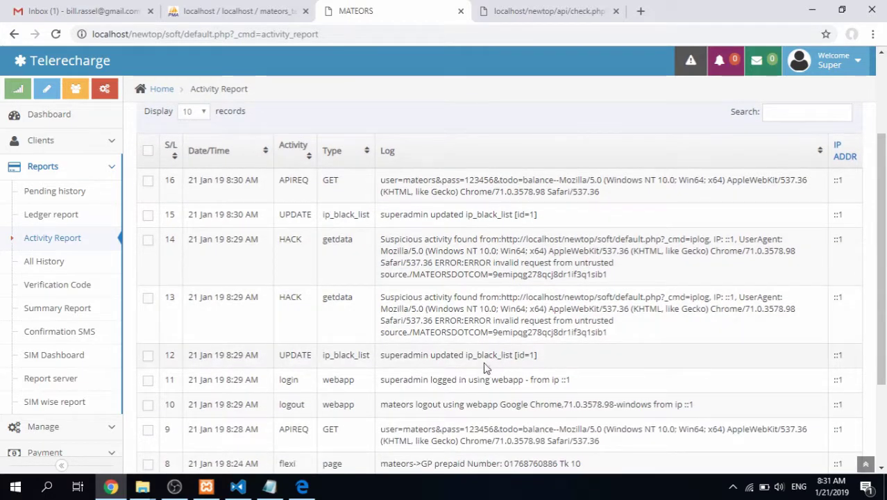
pyautogui.scroll(-5, 450, 364)
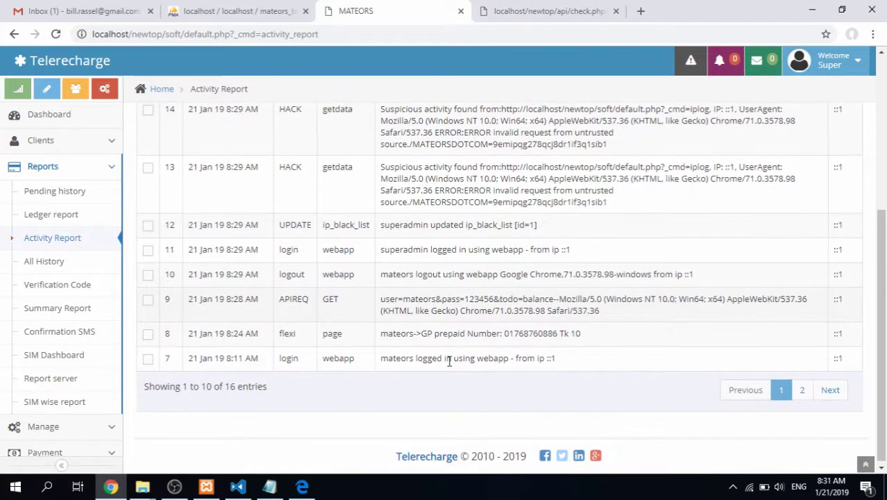
pyautogui.scroll(5, 564, 353)
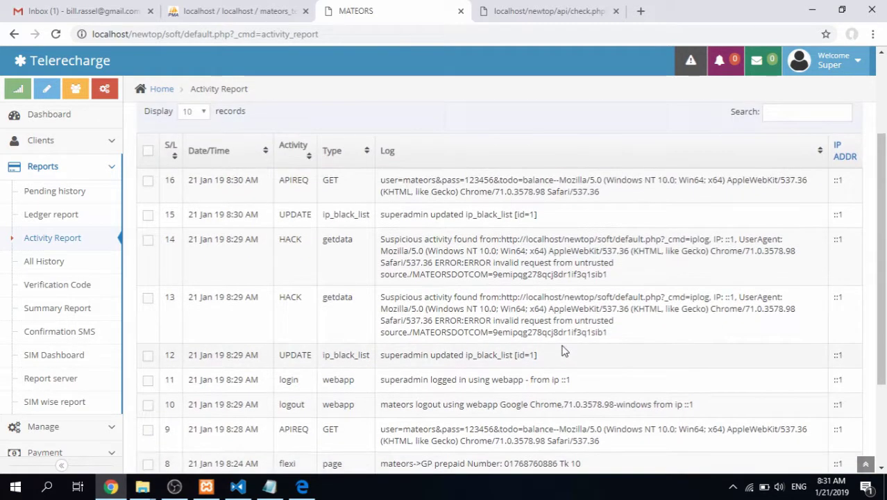
pyautogui.scroll(2, 467, 316)
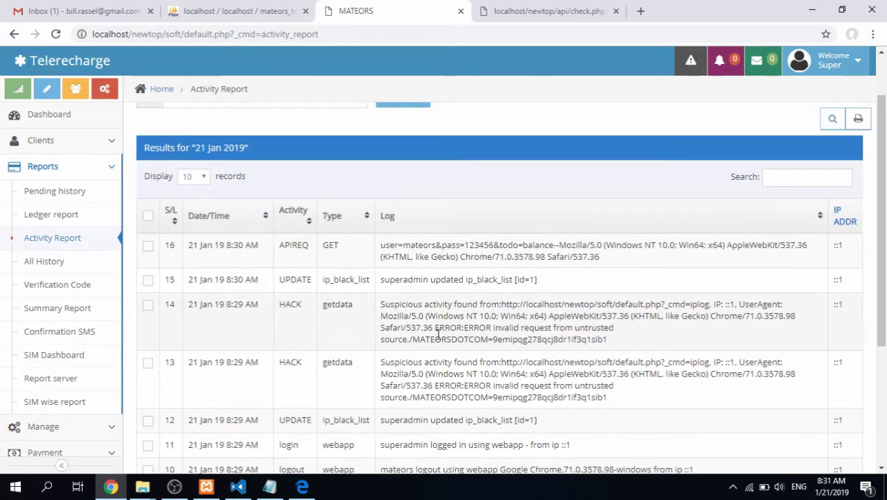
pyautogui.click(284, 373)
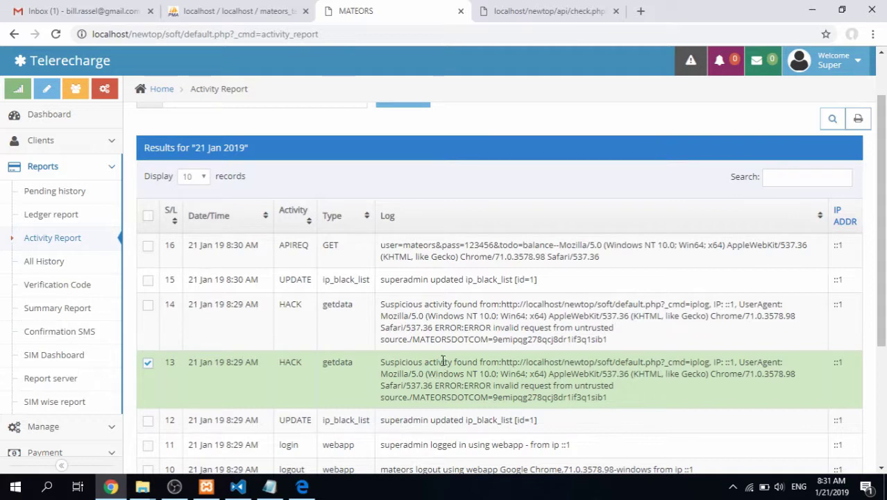
pyautogui.scroll(-1, 444, 359)
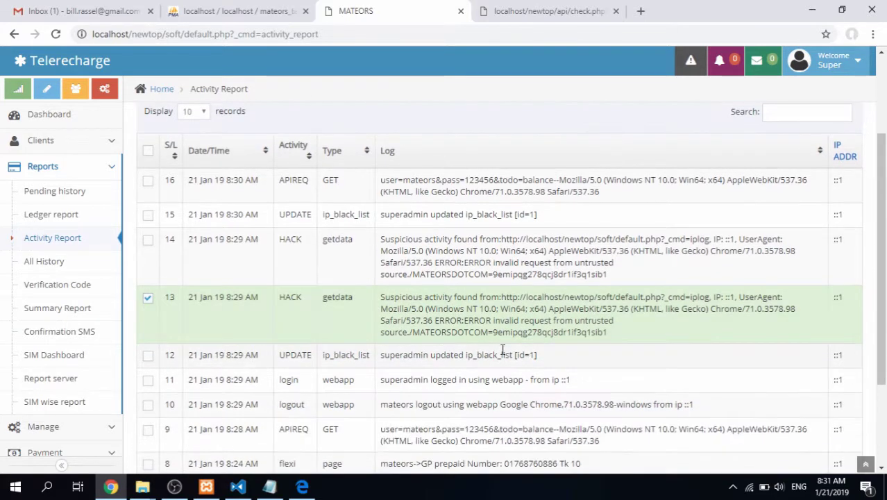
pyautogui.click(288, 240)
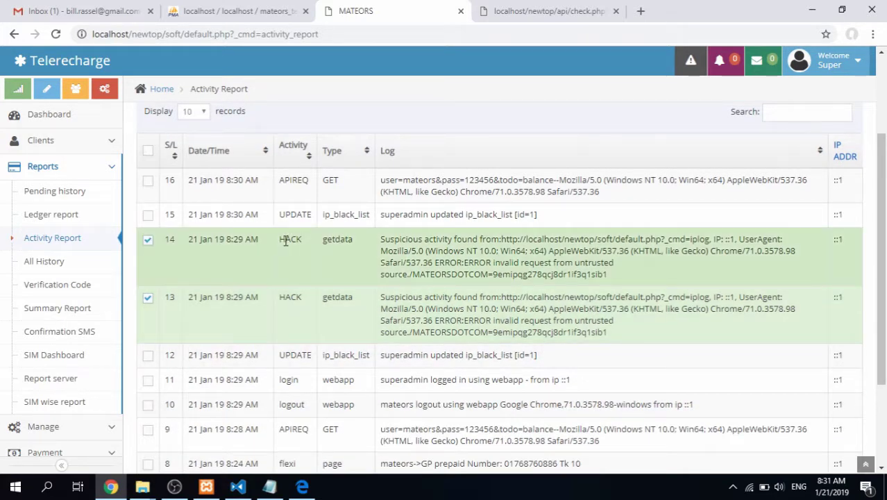
pyautogui.doubleClick(290, 238)
pyautogui.hotkey('ctrl', 'c')
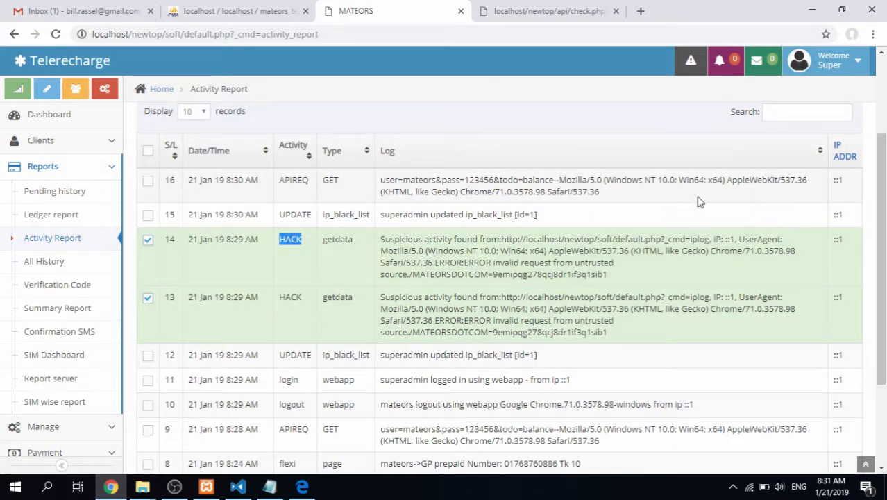
pyautogui.scroll(2, 750, 182)
# Filter the activity log to HACK and inspect the source IPs in rows 13 and 14
pyautogui.click(792, 239)
pyautogui.hotkey('ctrl', 'v')
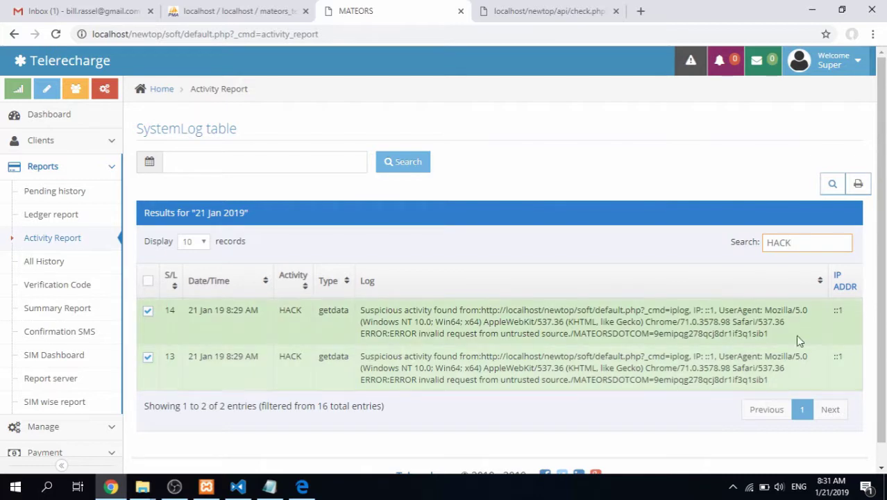
pyautogui.moveTo(808, 248); pyautogui.dragTo(724, 249)
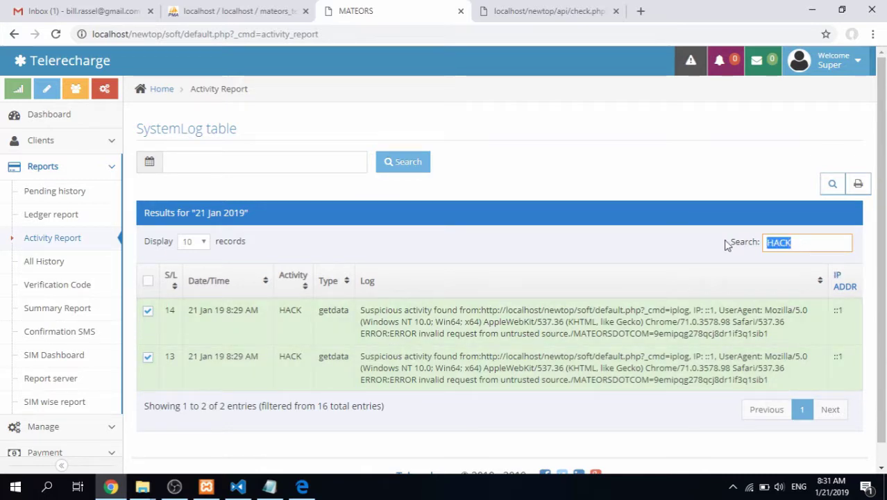
pyautogui.press('Right')
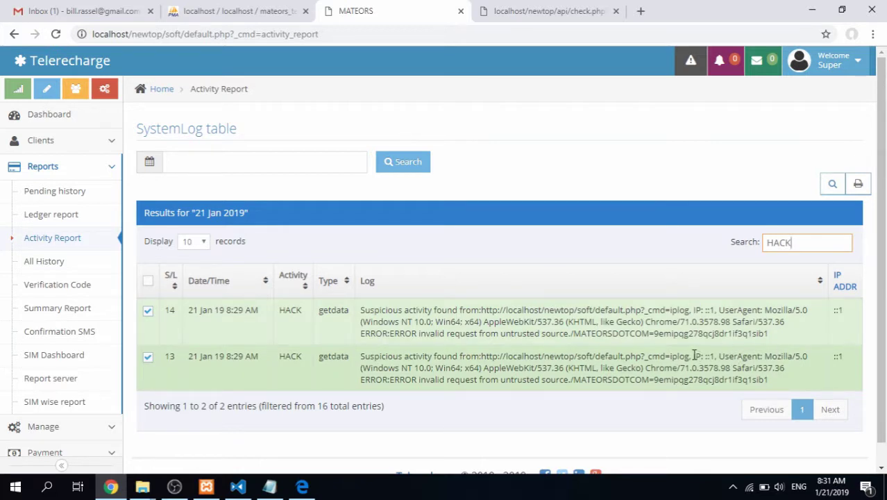
pyautogui.moveTo(694, 355); pyautogui.dragTo(716, 356)
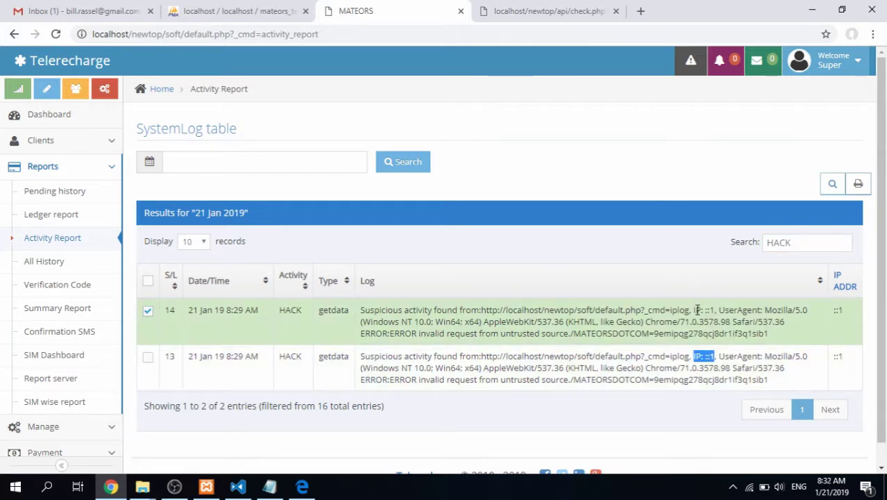
pyautogui.moveTo(693, 310); pyautogui.dragTo(718, 309)
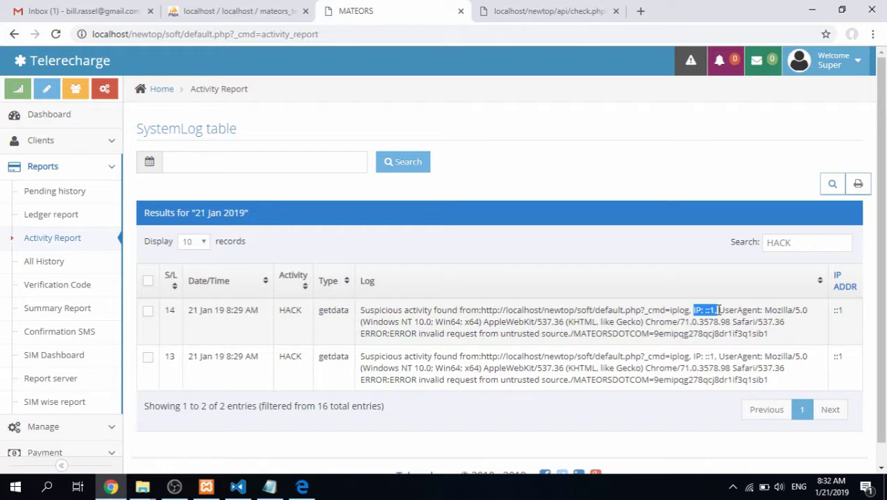
pyautogui.click(694, 329)
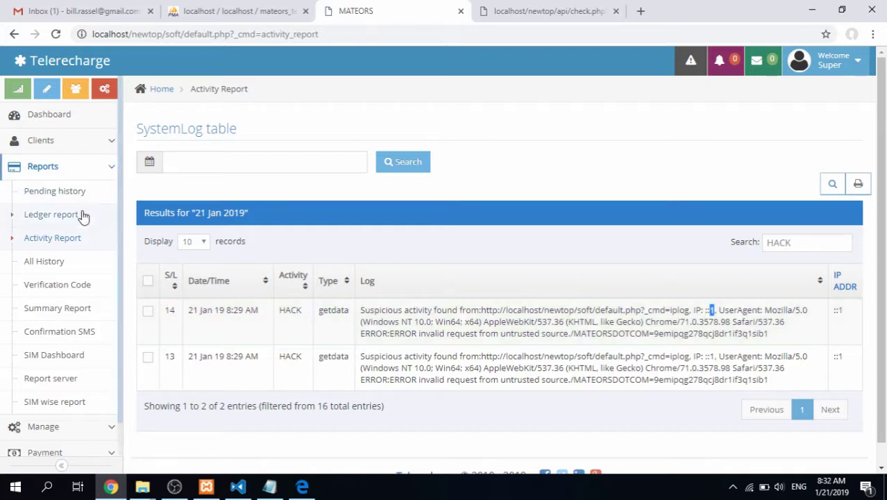
# Expand Manage in the sidebar and return to the check.php balance result tab
pyautogui.click(70, 168)
pyautogui.click(77, 194)
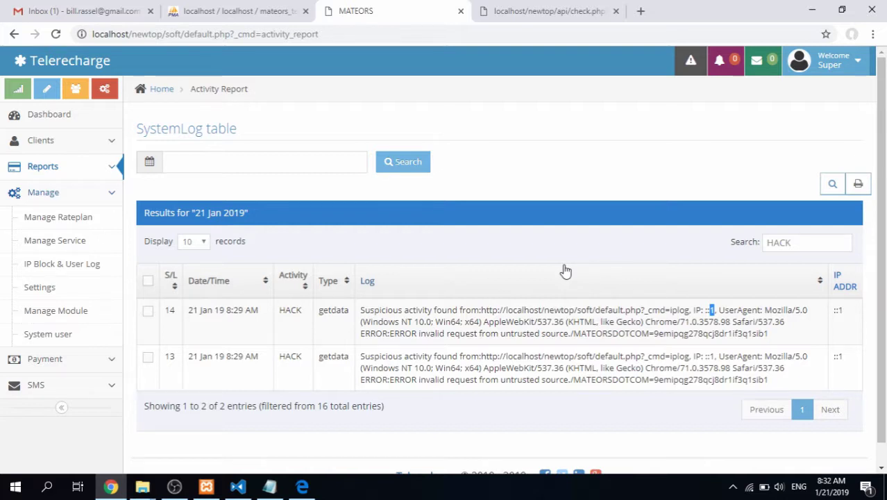
pyautogui.click(531, 11)
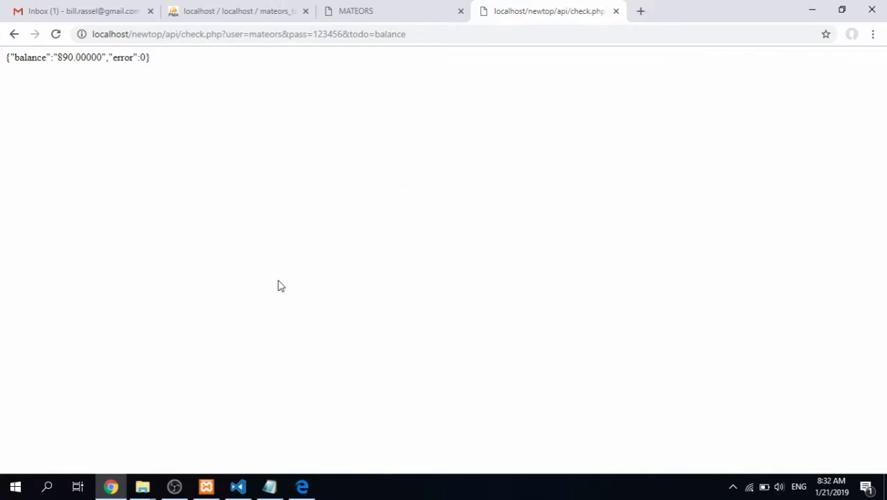
# In the Topup API PDF, select the example Input URL under '2. Topup Request API'
pyautogui.click(316, 488)
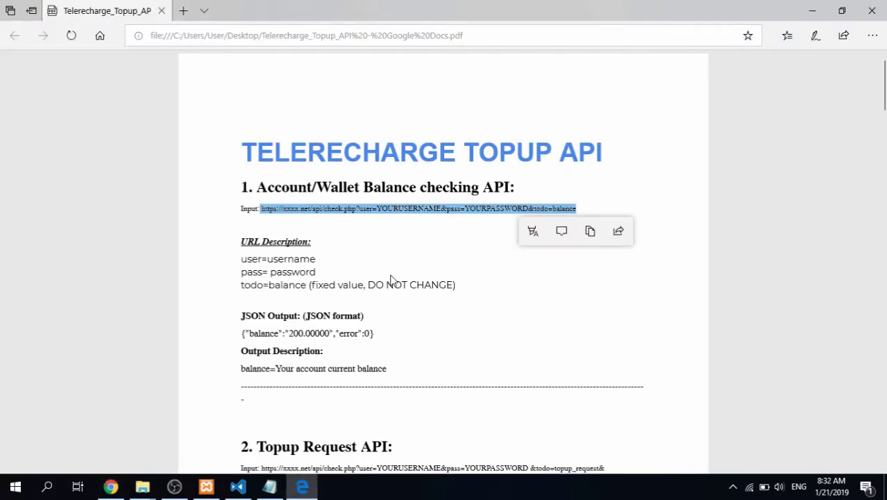
pyautogui.scroll(-5, 390, 280)
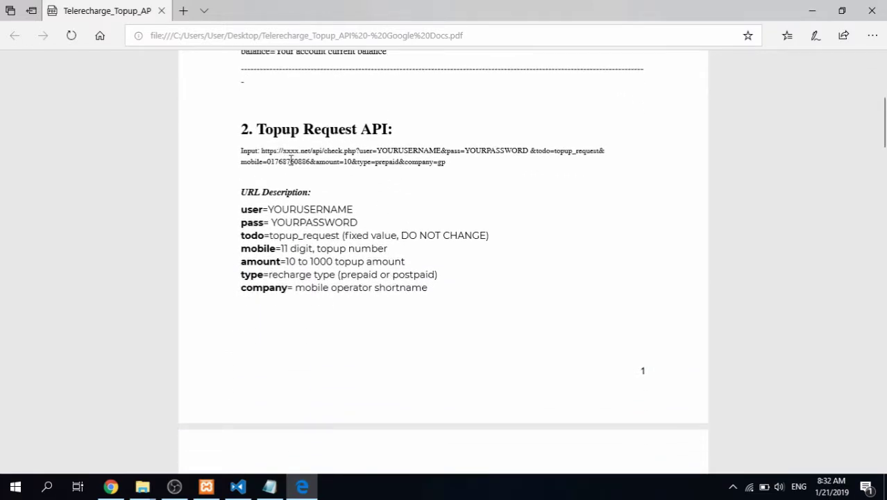
pyautogui.moveTo(451, 161); pyautogui.dragTo(261, 151)
pyautogui.hotkey('ctrl', 'c')
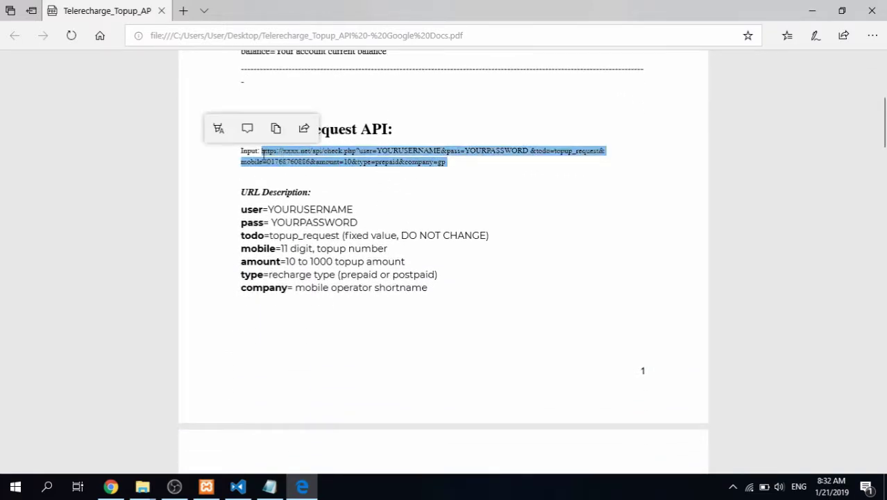
# Paste the example topup request URL on a new line below the balance URL in Notepad
pyautogui.click(269, 486)
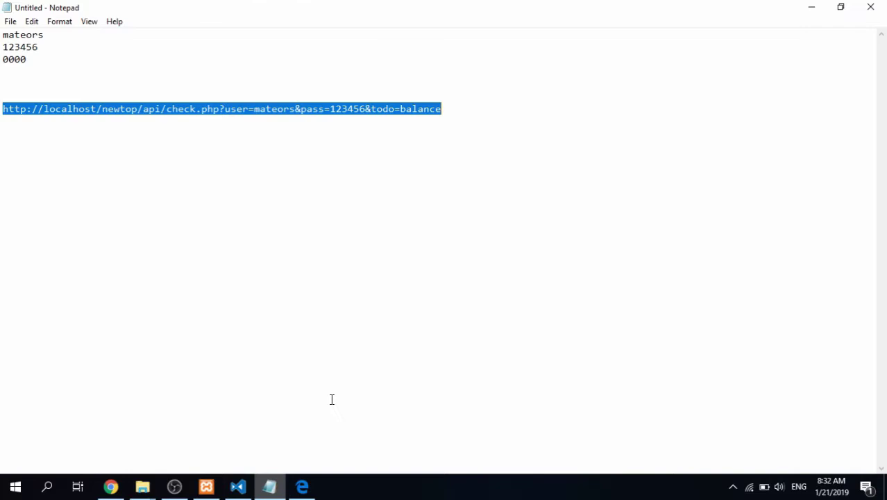
pyautogui.click(499, 109)
pyautogui.press('Return')
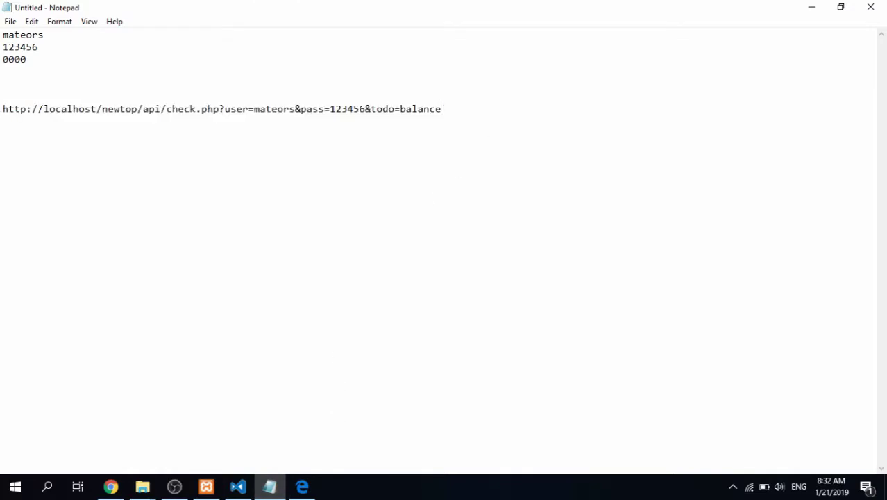
pyautogui.hotkey('ctrl', 'v')
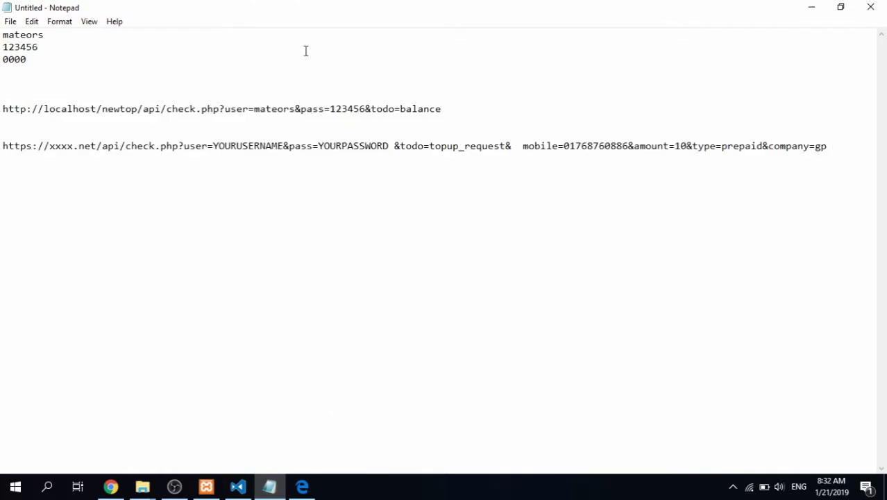
# Replace the placeholder domain with the local server address and fill in the demo account's username and password
pyautogui.moveTo(138, 108); pyautogui.dragTo(2, 109)
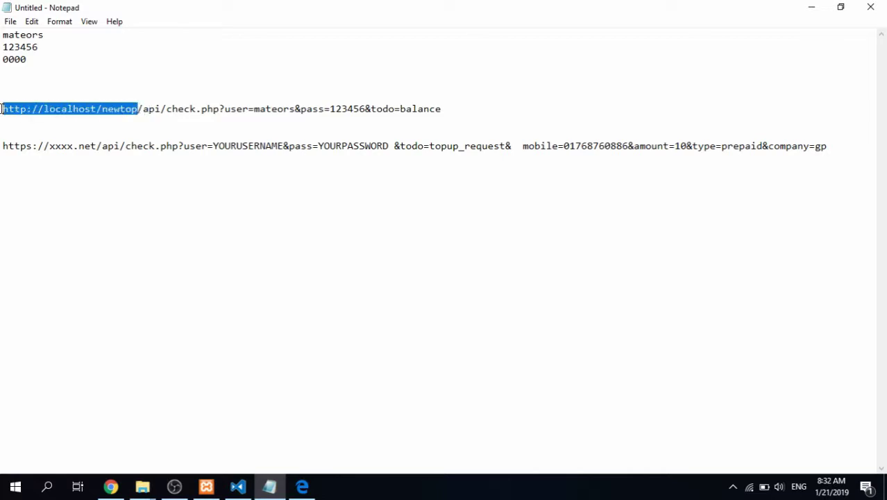
pyautogui.hotkey('ctrl', 'c')
pyautogui.moveTo(97, 147); pyautogui.dragTo(2, 148)
pyautogui.hotkey('ctrl', 'v')
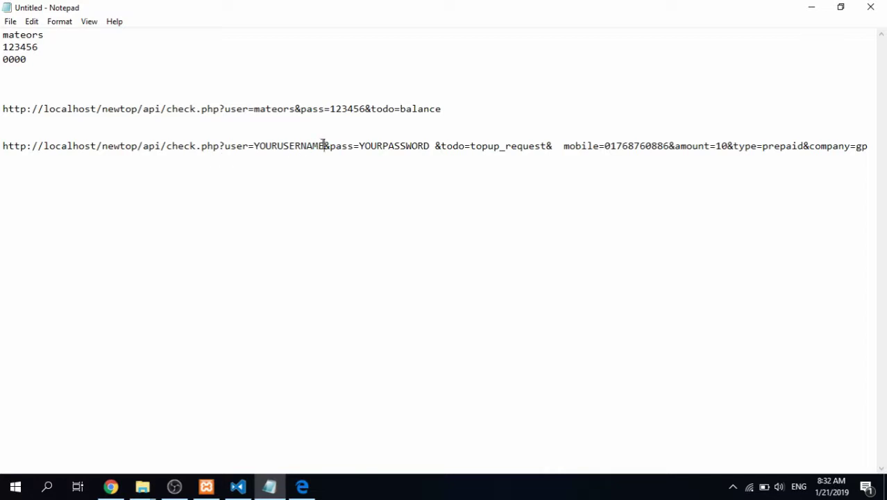
pyautogui.moveTo(324, 146); pyautogui.dragTo(255, 146)
pyautogui.write('mateors')
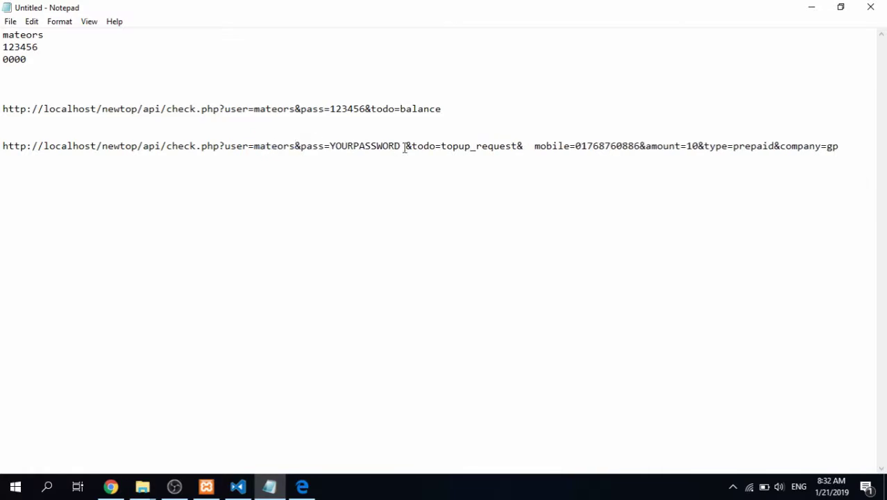
pyautogui.moveTo(406, 146); pyautogui.dragTo(333, 154)
pyautogui.write('1234567')
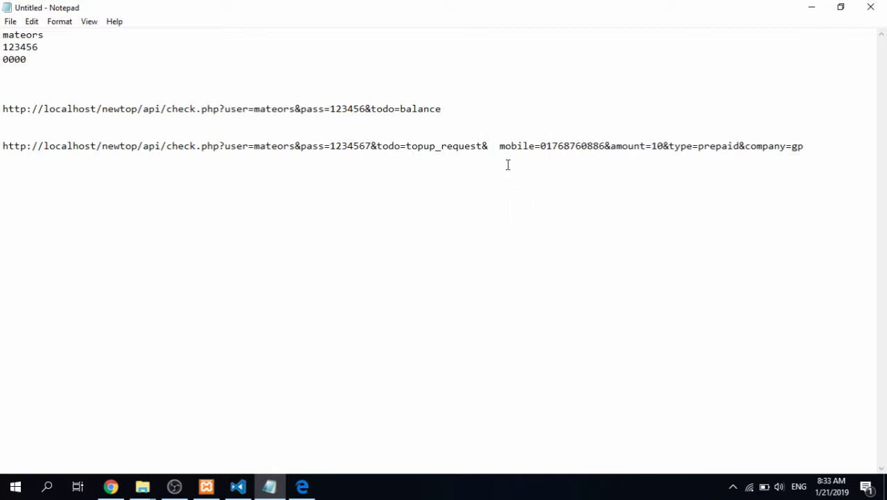
# Remove the stray spaces before mobile and change the amount from 10 to 20
pyautogui.click(499, 148)
pyautogui.press('BackSpace')
pyautogui.press('BackSpace')
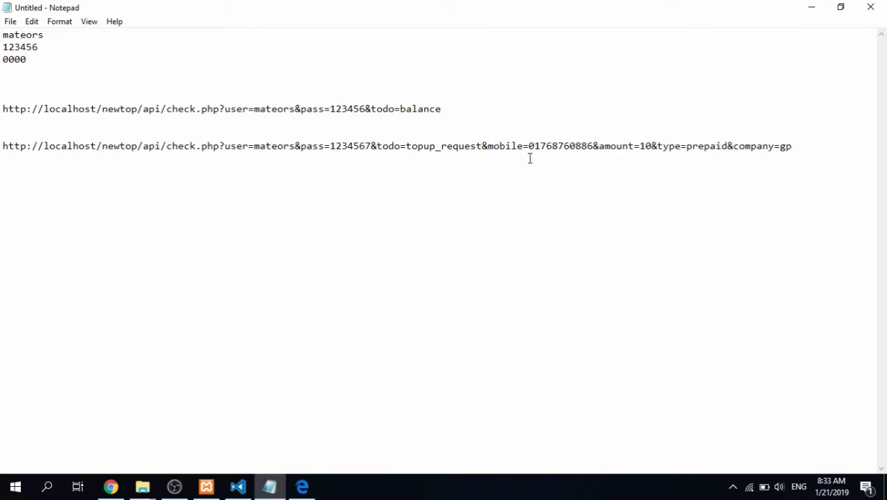
pyautogui.click(645, 147)
pyautogui.press('BackSpace')
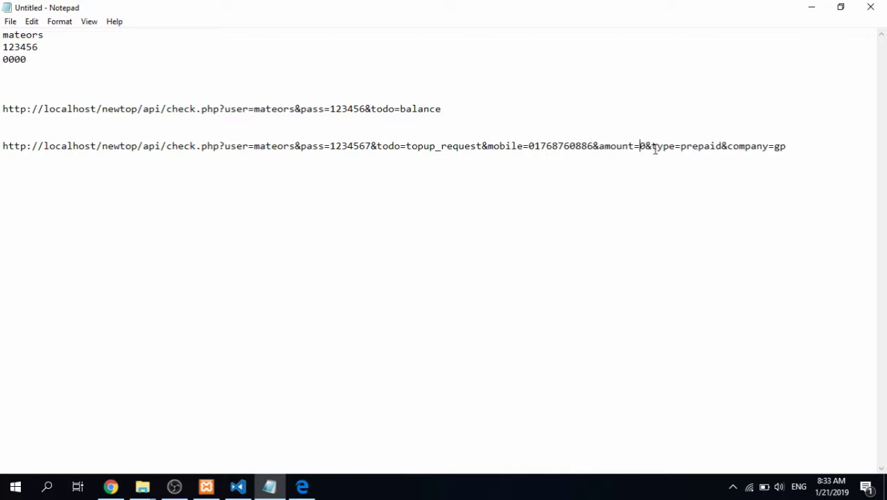
pyautogui.write('2')
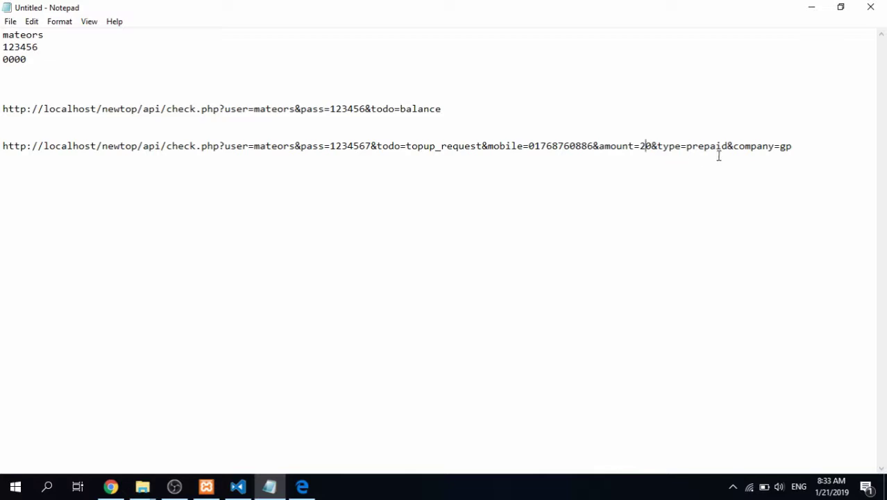
pyautogui.click(795, 150)
pyautogui.moveTo(733, 146); pyautogui.dragTo(795, 146)
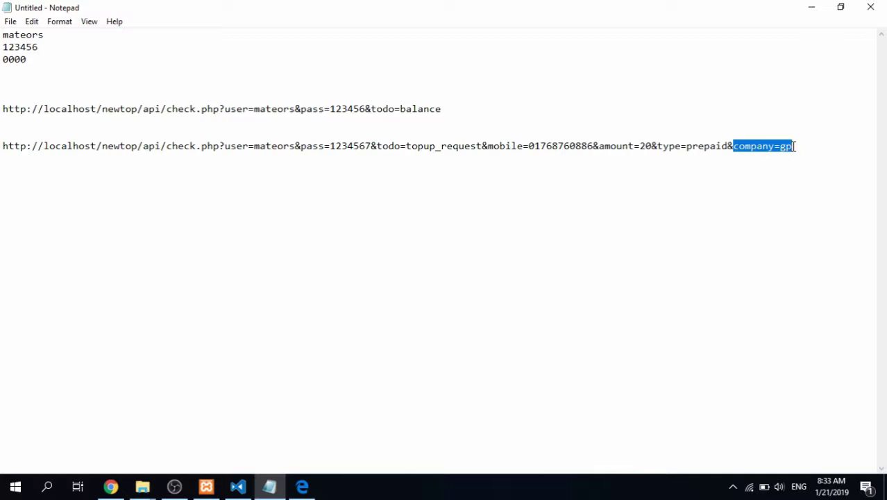
pyautogui.click(795, 147)
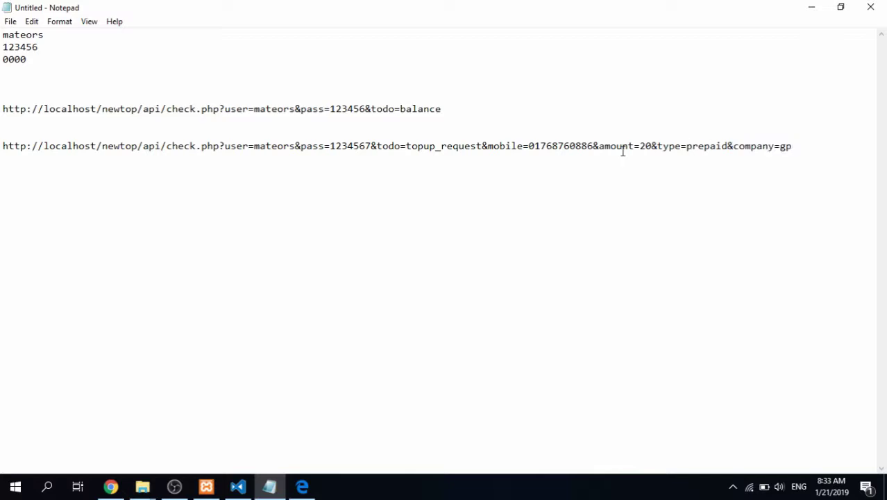
pyautogui.moveTo(593, 146); pyautogui.dragTo(529, 149)
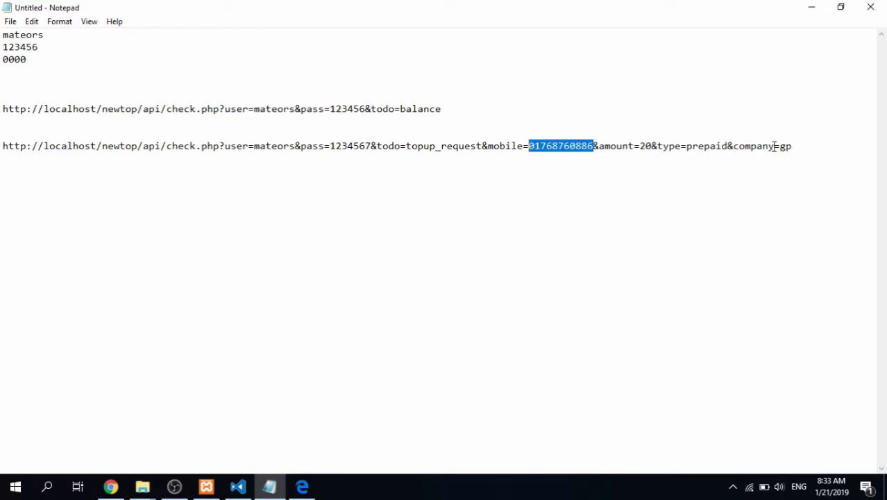
pyautogui.moveTo(779, 147); pyautogui.dragTo(795, 147)
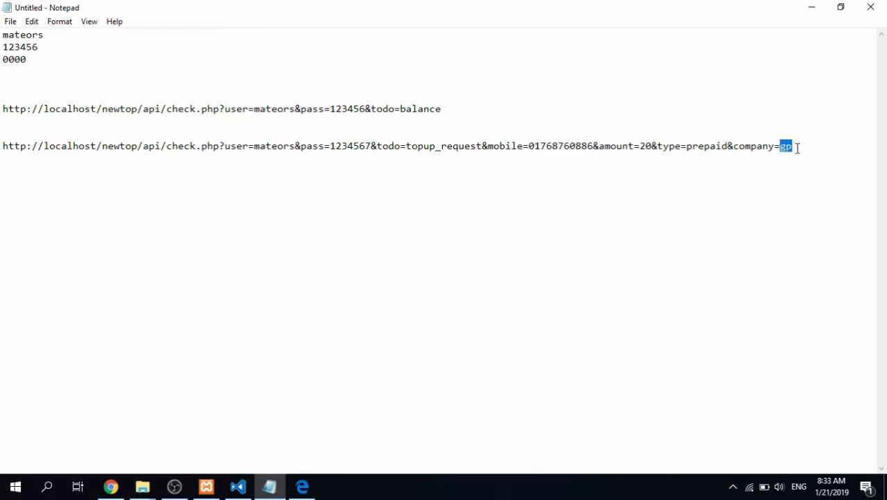
pyautogui.click(796, 147)
# Load the topup URL, up to type=prepaid, in a new Chrome tab
pyautogui.moveTo(729, 146); pyautogui.dragTo(2, 149)
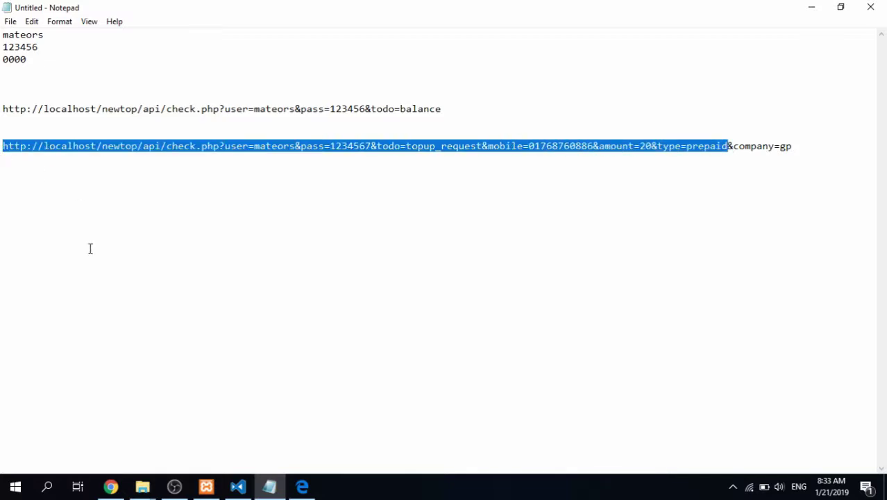
pyautogui.click(113, 485)
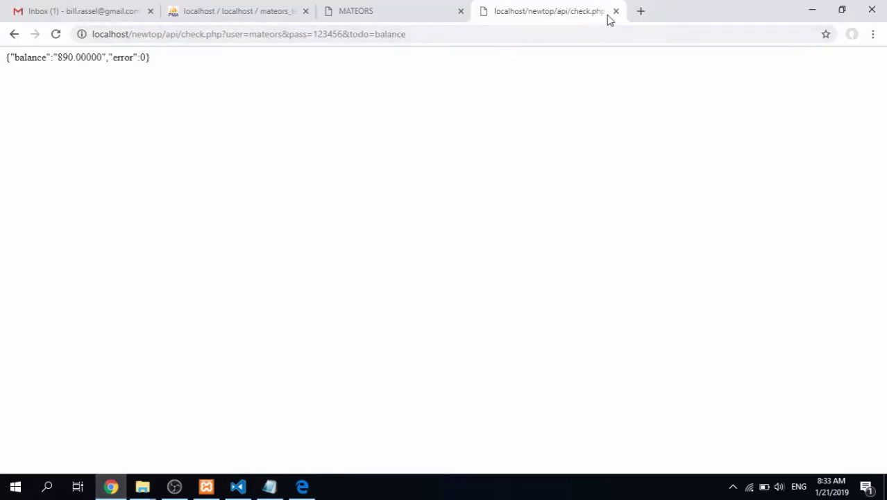
pyautogui.click(640, 11)
pyautogui.hotkey('ctrl', 'v')
pyautogui.press('Return')
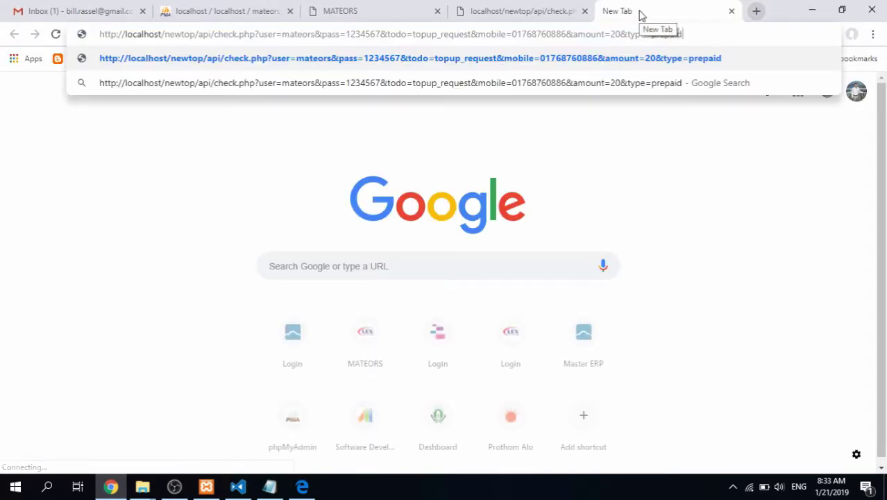
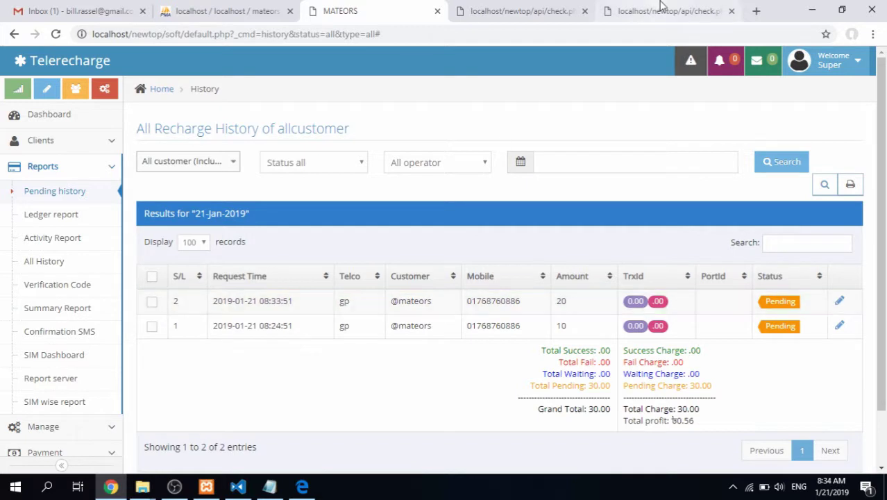
# Check the mobile number and company code gp in Notepad's saved top-up URL against the API PDF
pyautogui.click(660, 9)
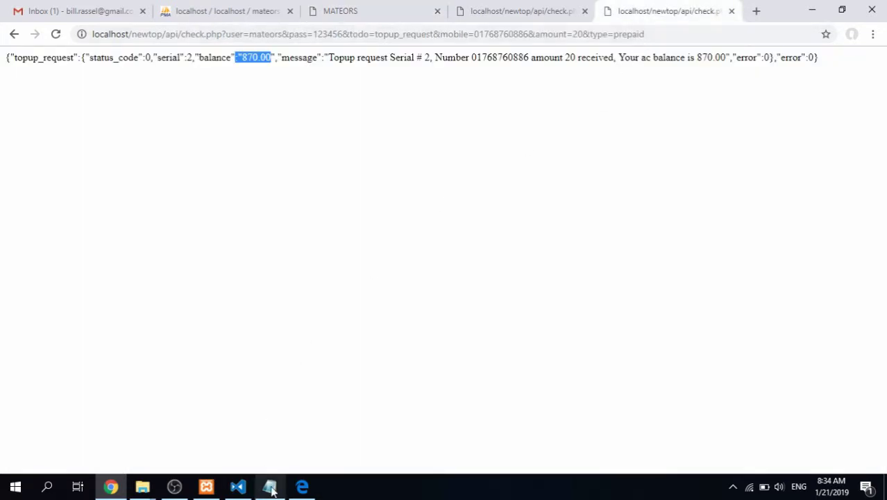
pyautogui.click(269, 485)
pyautogui.click(724, 151)
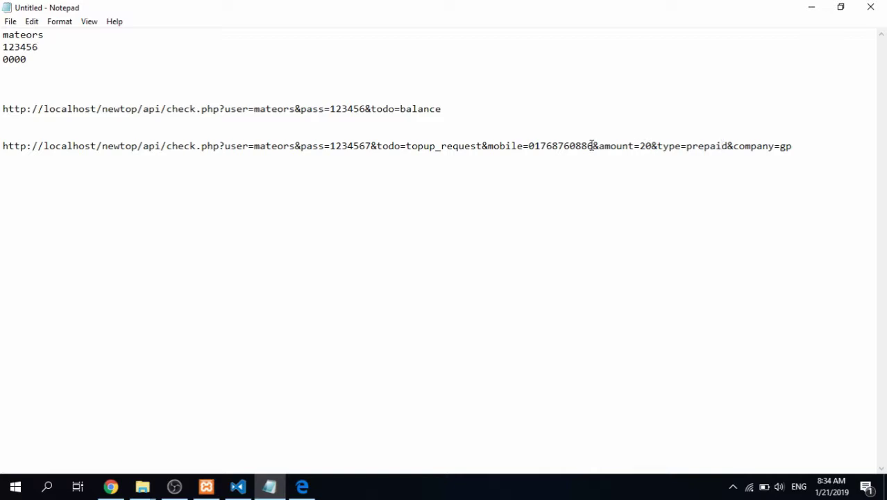
pyautogui.moveTo(594, 146); pyautogui.dragTo(531, 146)
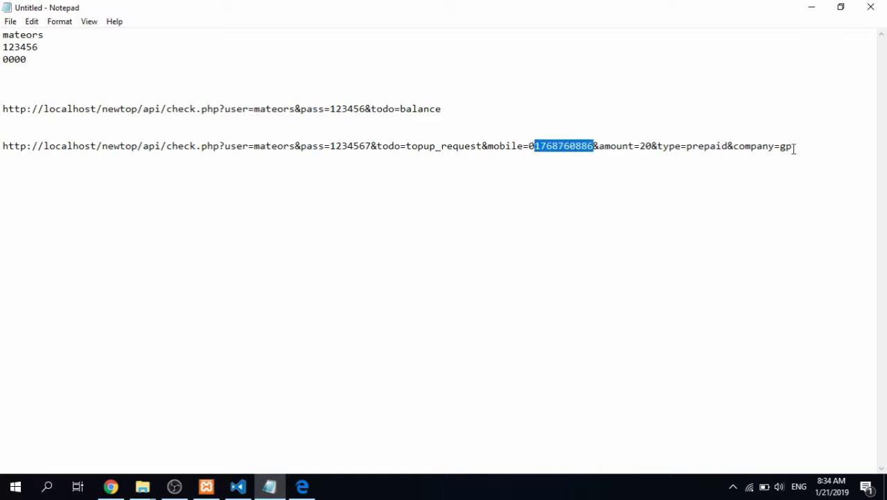
pyautogui.moveTo(781, 148); pyautogui.dragTo(798, 148)
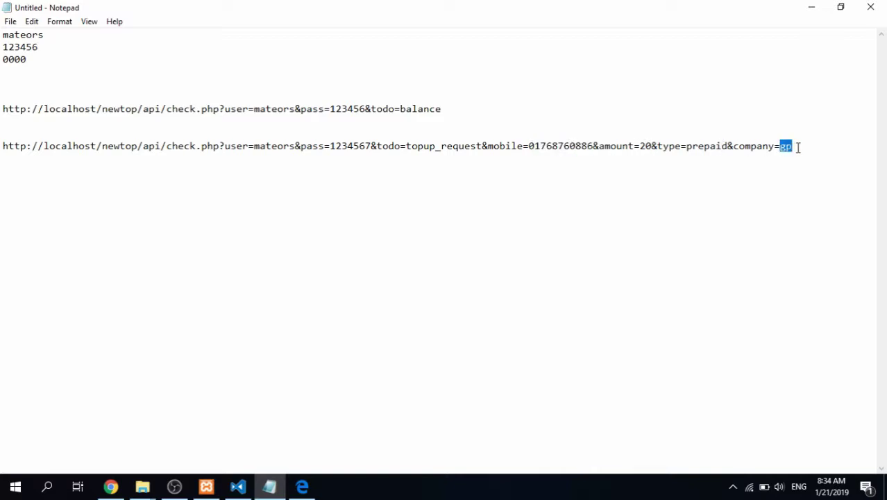
pyautogui.click(302, 487)
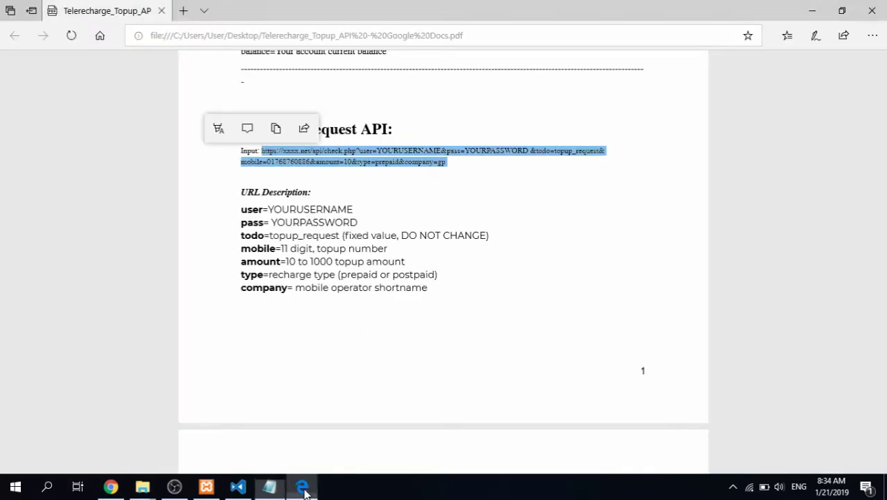
# Find Banglalink and its short name blink in the PDF's page 2 Company Table
pyautogui.click(352, 249)
pyautogui.scroll(-2, 355, 249)
pyautogui.scroll(-3, 358, 249)
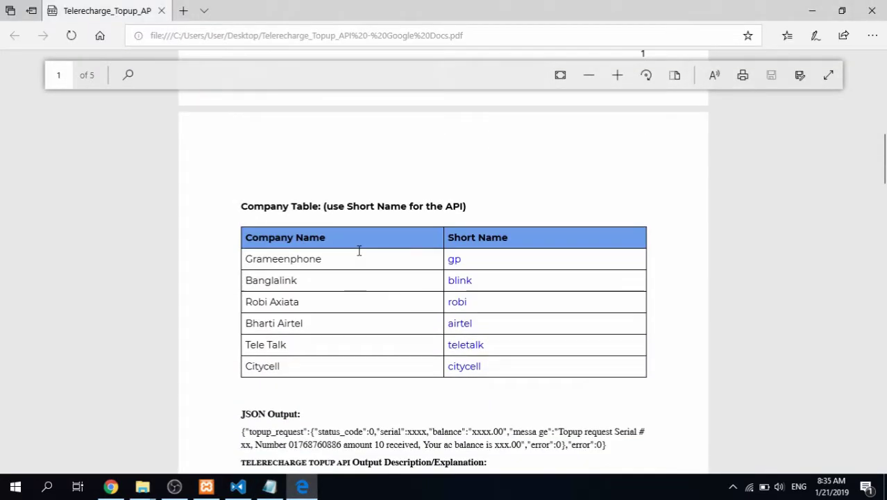
pyautogui.scroll(-1, 358, 252)
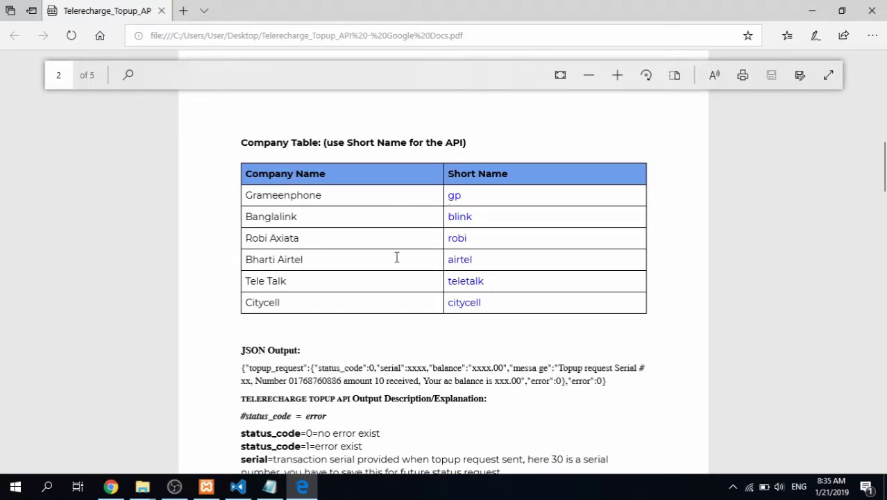
pyautogui.doubleClick(256, 219)
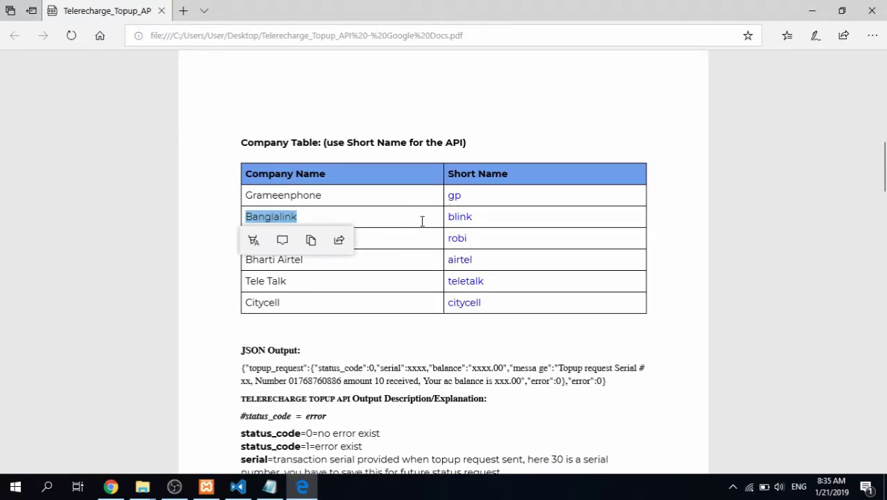
pyautogui.doubleClick(458, 218)
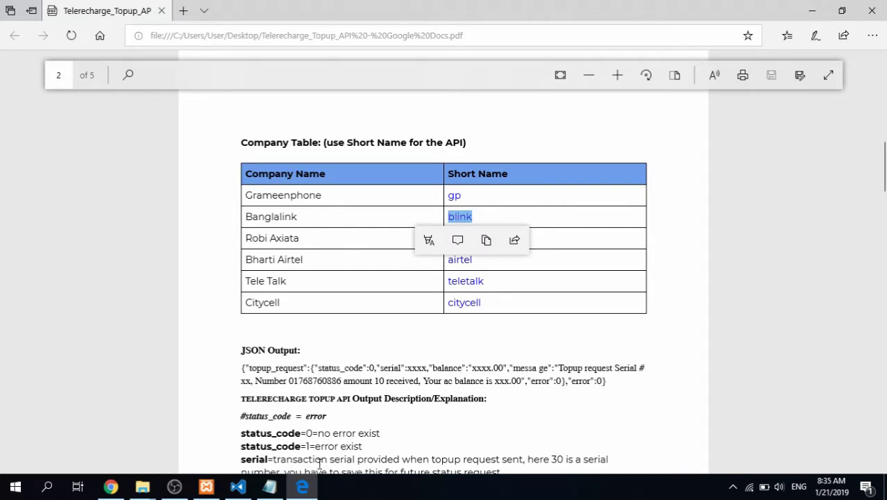
# Change the Notepad top-up URL's company code from gp to blink and select the line
pyautogui.click(270, 486)
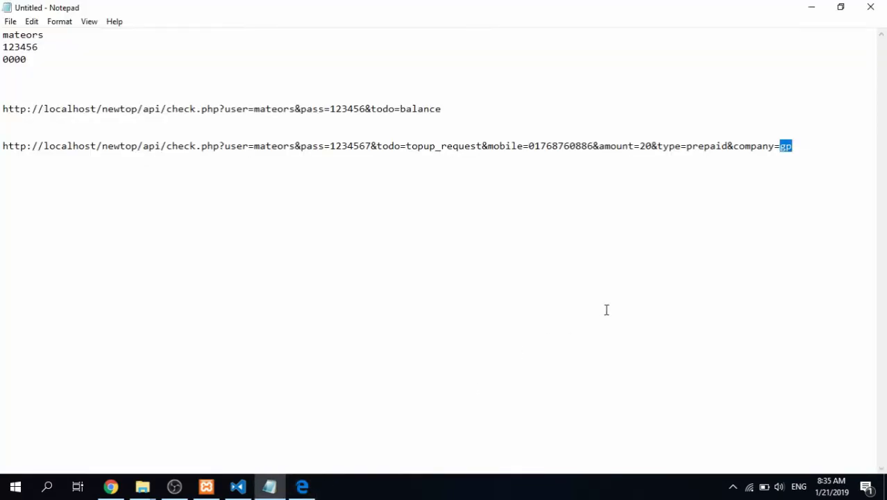
pyautogui.write('blink')
pyautogui.hotkey('shift', 'Home')
pyautogui.hotkey('ctrl', 'c')
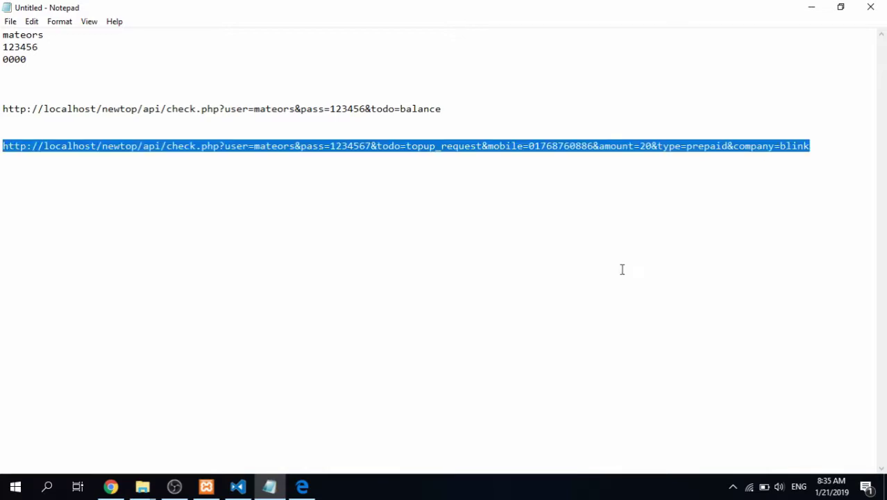
# Load the blink top-up URL in a new Chrome tab
pyautogui.click(111, 487)
pyautogui.click(755, 12)
pyautogui.hotkey('ctrl', 'v')
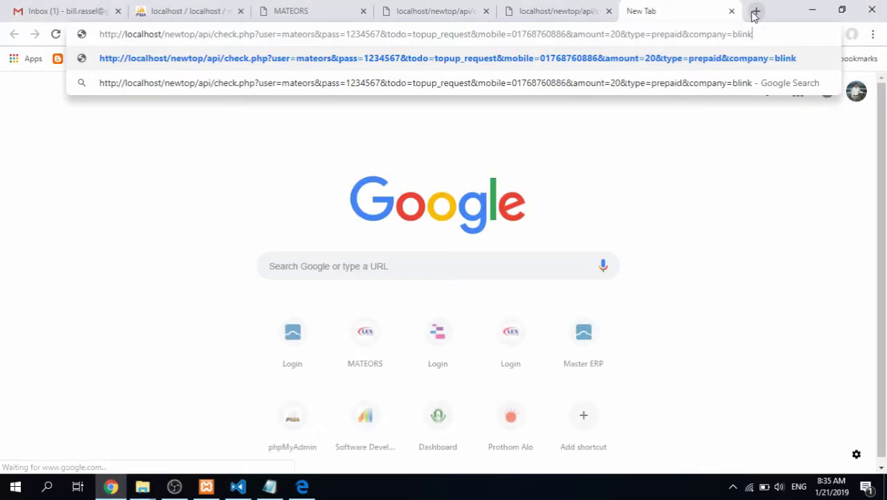
pyautogui.press('Return')
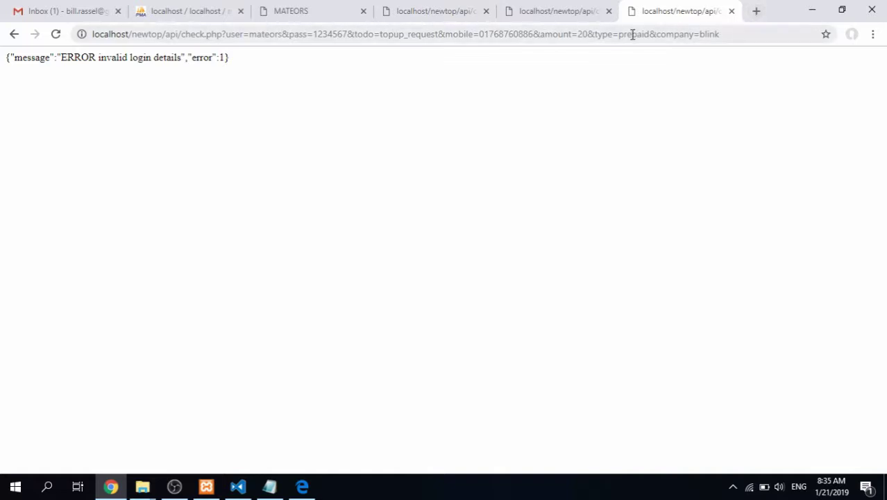
# Remove the extra password digit and resend the blink top-up, noting the 207-second retry error
pyautogui.click(340, 34)
pyautogui.press('BackSpace')
pyautogui.press('Return')
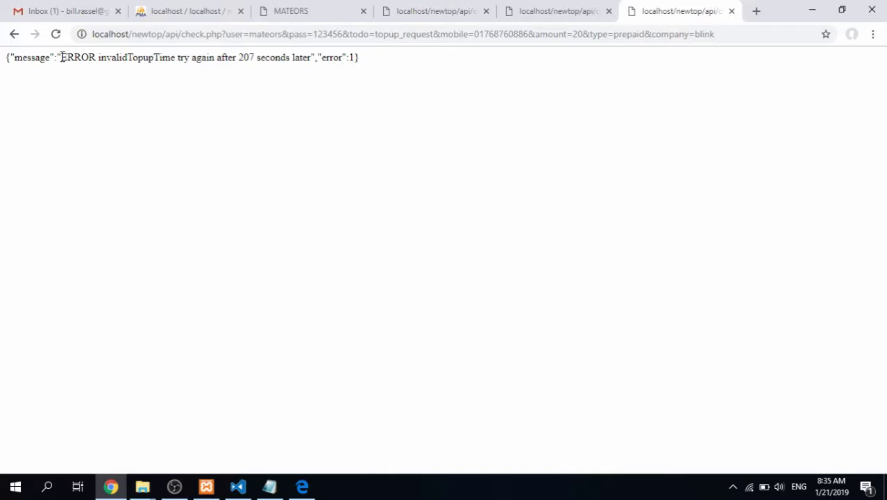
pyautogui.moveTo(62, 57); pyautogui.dragTo(311, 59)
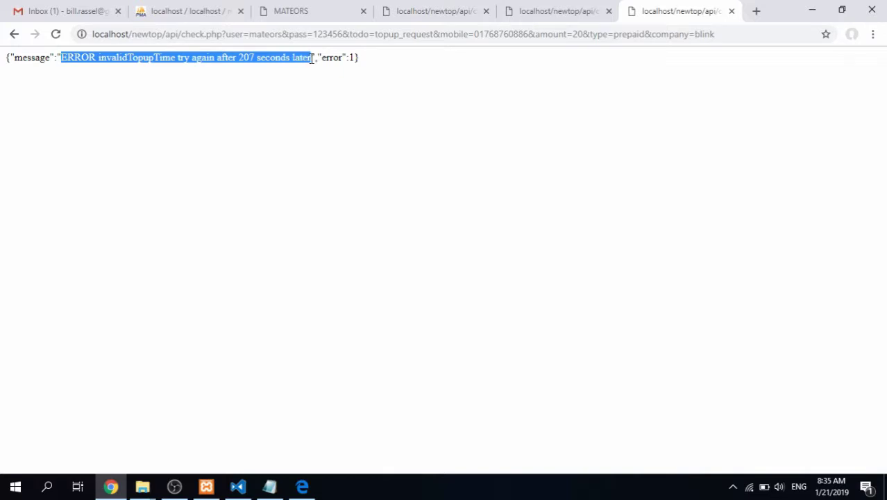
pyautogui.click(306, 59)
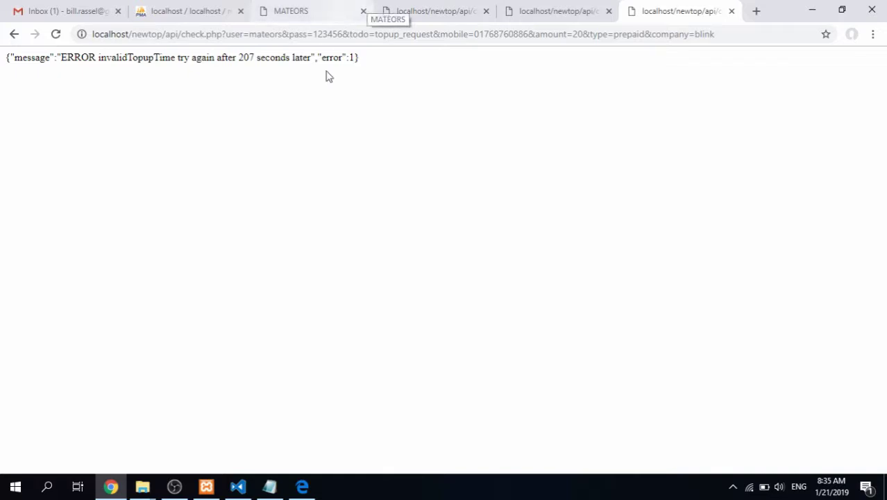
pyautogui.doubleClick(247, 60)
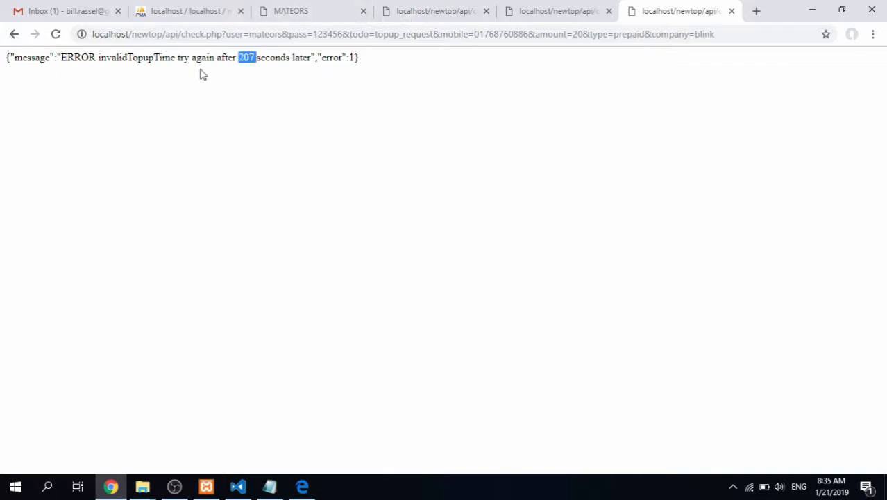
pyautogui.click(294, 11)
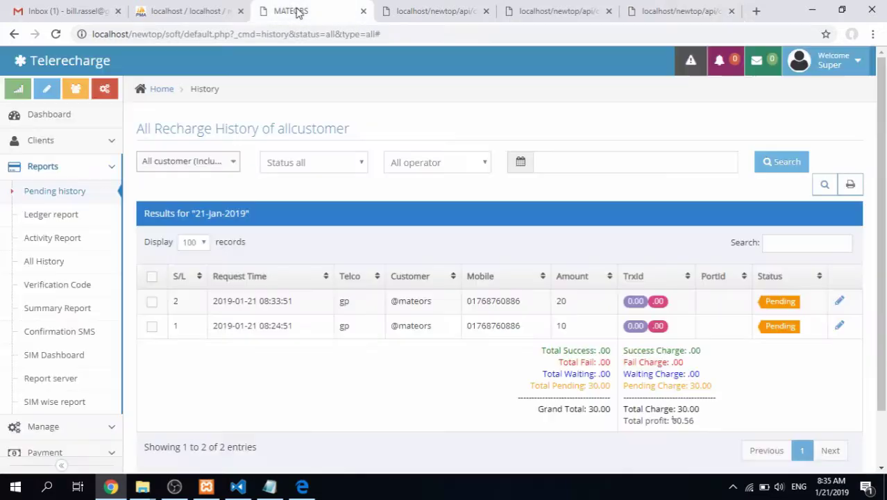
# Go to Manage > Manage Service and edit the Banglalink service row
pyautogui.click(75, 177)
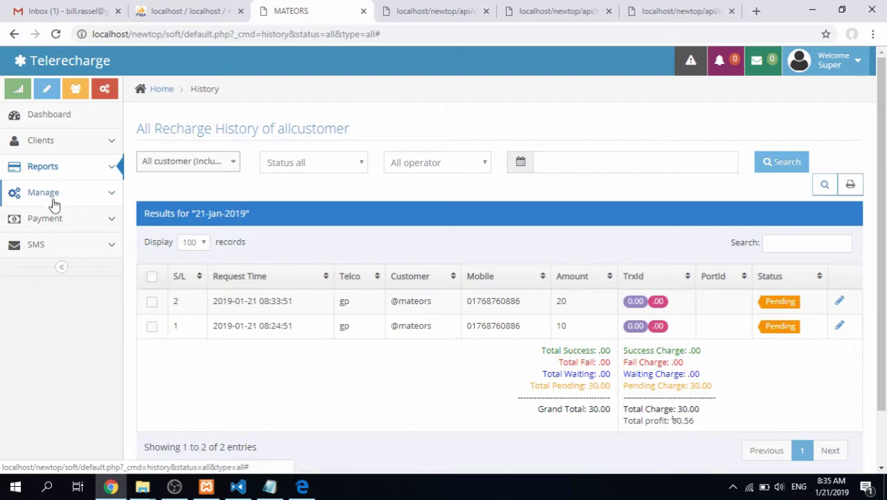
pyautogui.click(61, 199)
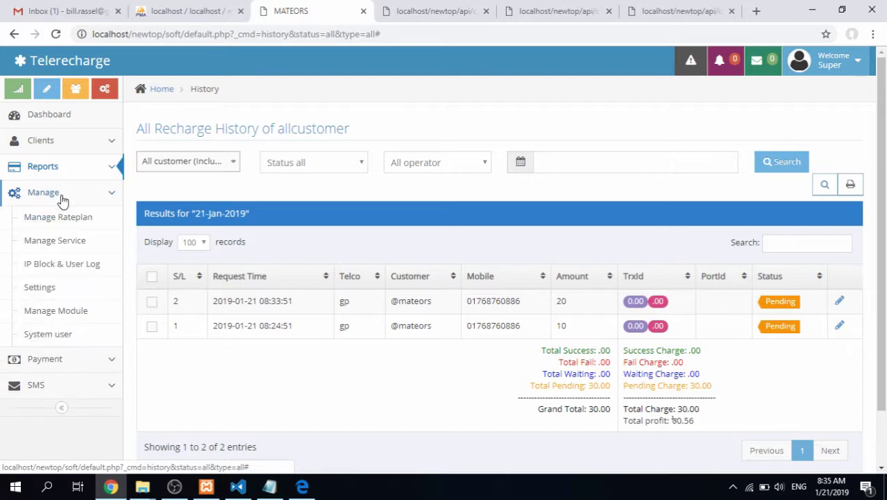
pyautogui.click(57, 242)
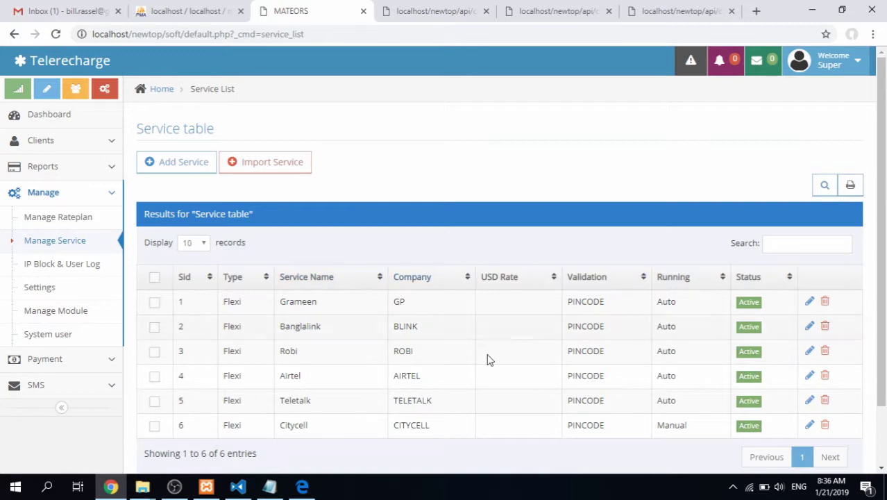
pyautogui.click(702, 7)
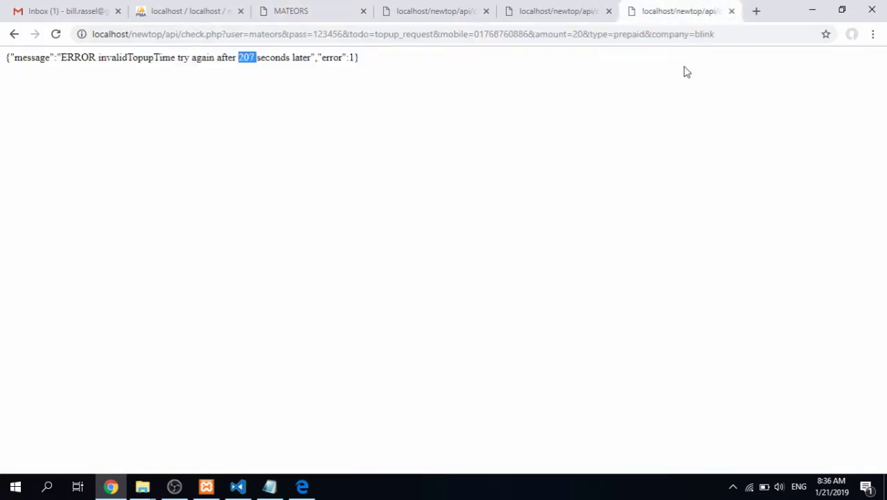
pyautogui.click(303, 8)
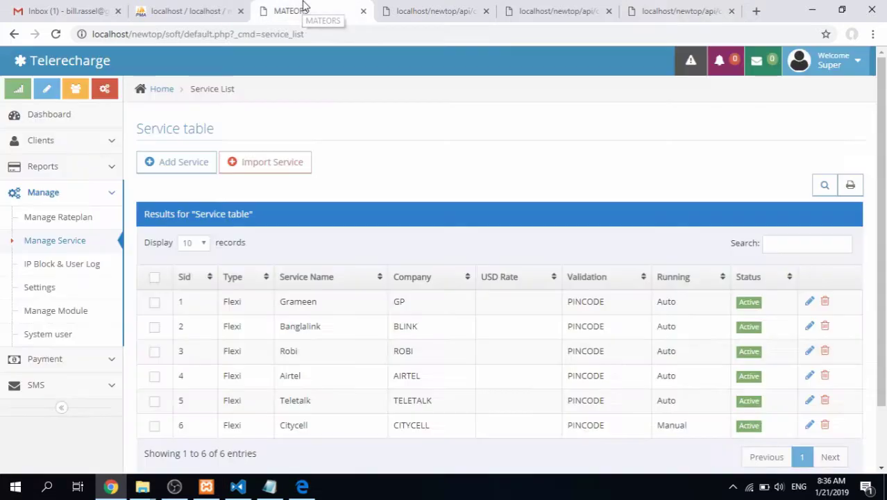
pyautogui.click(809, 326)
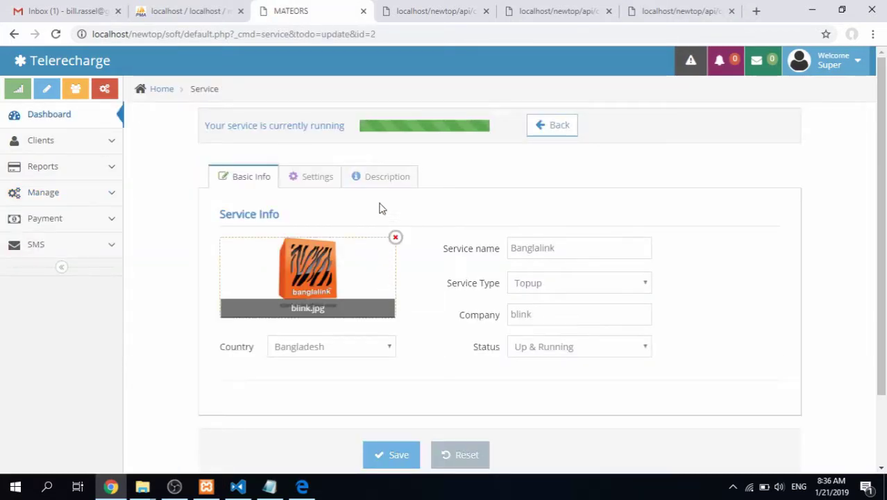
# Locate Banglalink's Duplicate Request Interval field, currently 300, on the Description tab
pyautogui.click(304, 177)
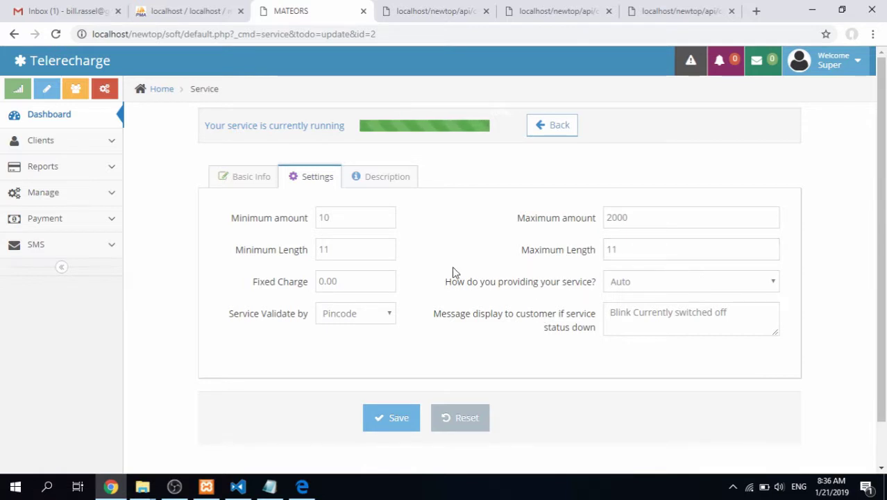
pyautogui.click(381, 182)
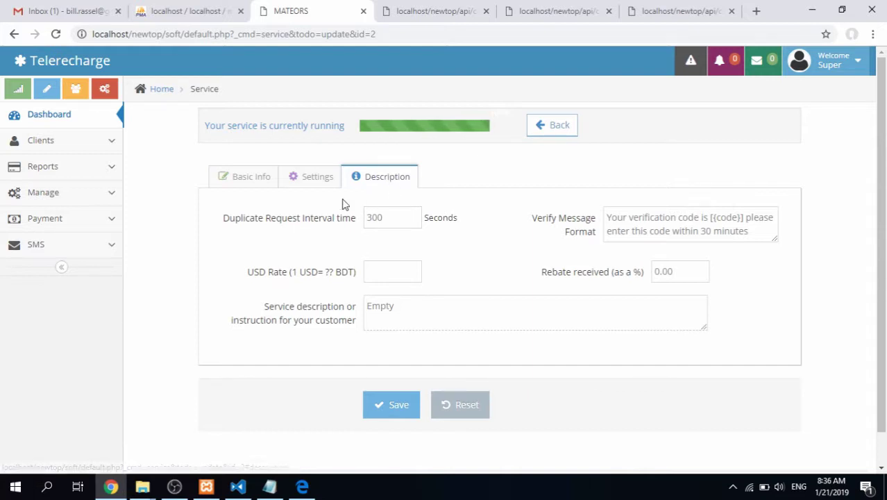
pyautogui.moveTo(225, 220); pyautogui.dragTo(358, 223)
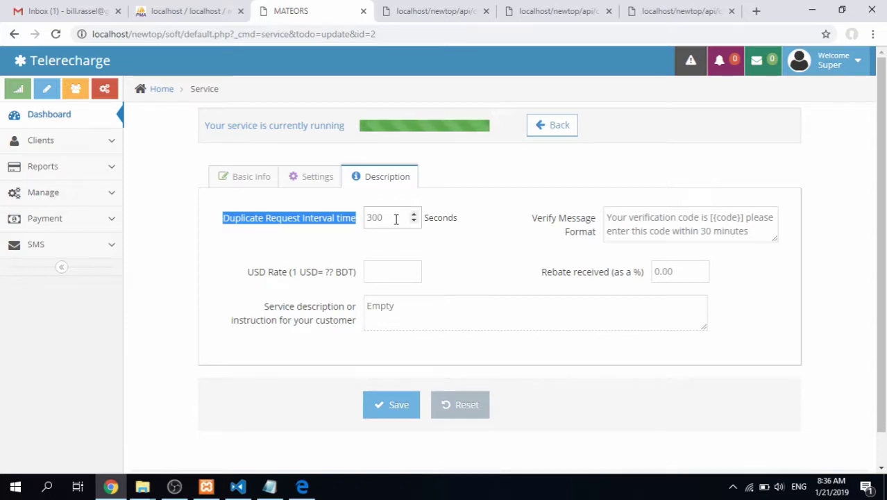
pyautogui.click(396, 219)
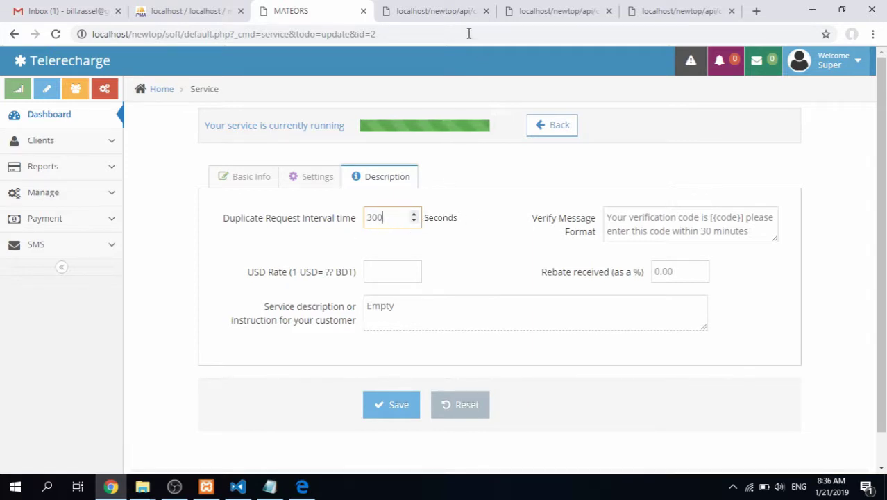
# Resend the API request in the response tab to recheck the wait time
pyautogui.click(669, 10)
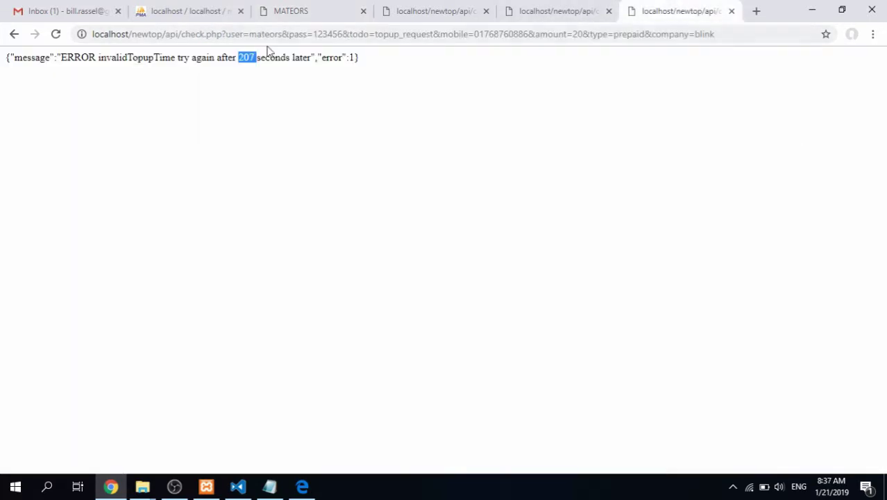
pyautogui.click(58, 36)
pyautogui.click(320, 10)
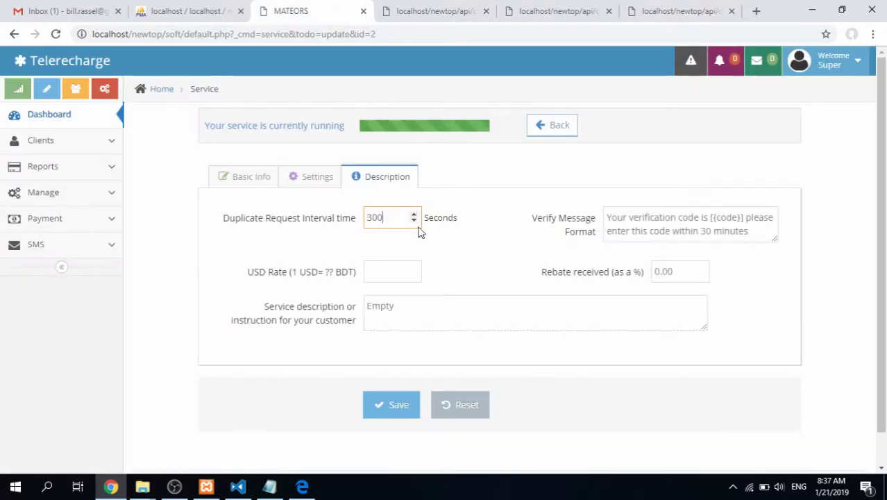
# Change the Duplicate Request Interval to 100 seconds and save, confirming with OK
pyautogui.moveTo(388, 219); pyautogui.dragTo(332, 223)
pyautogui.write('10')
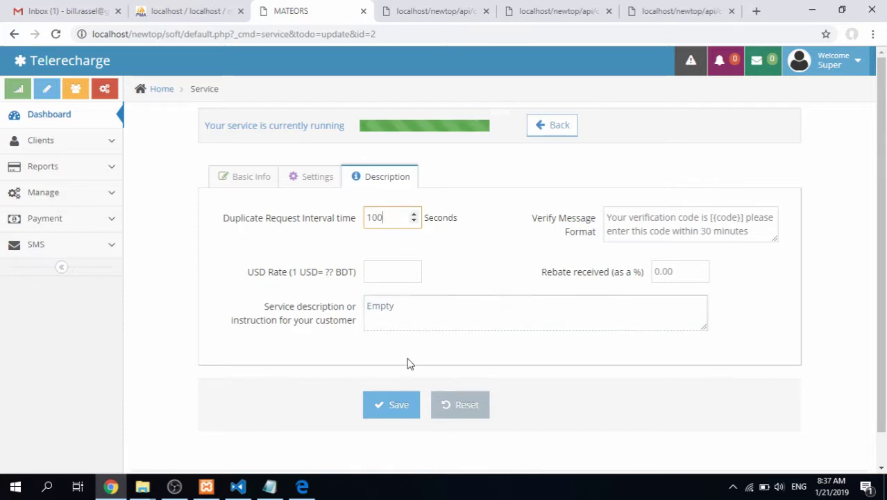
pyautogui.click(399, 406)
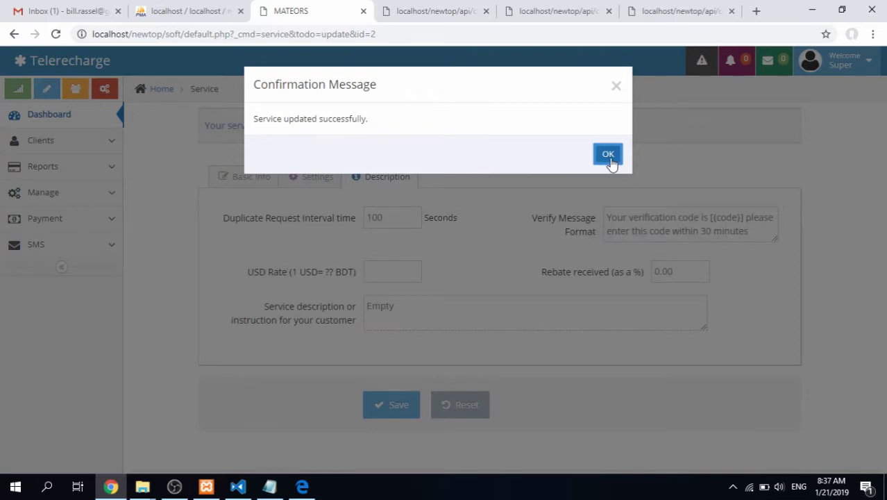
pyautogui.click(610, 161)
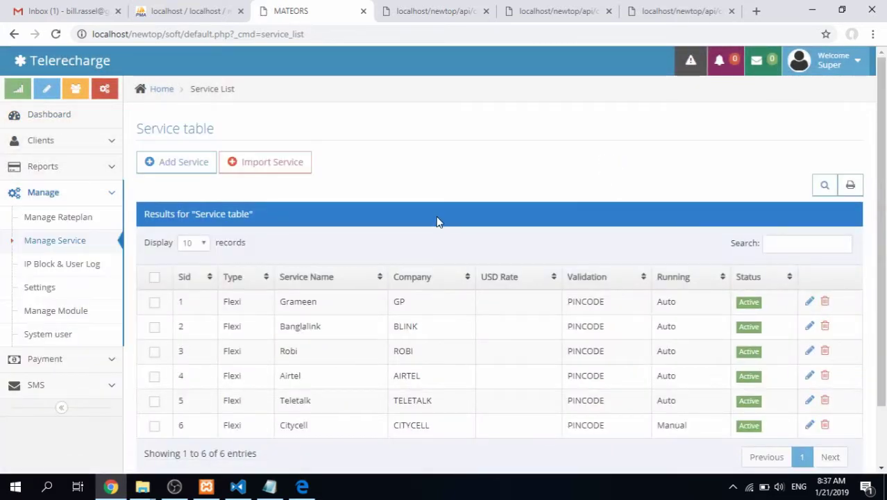
pyautogui.click(681, 8)
pyautogui.click(733, 36)
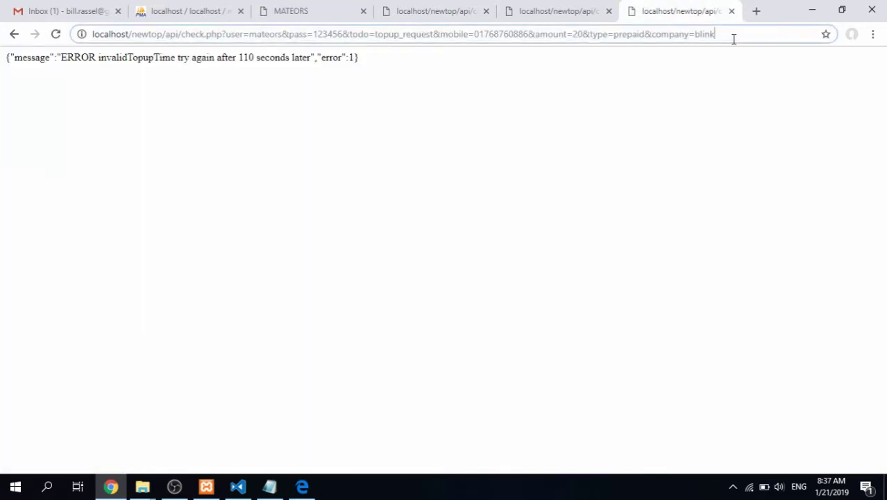
pyautogui.click(743, 37)
pyautogui.click(340, 9)
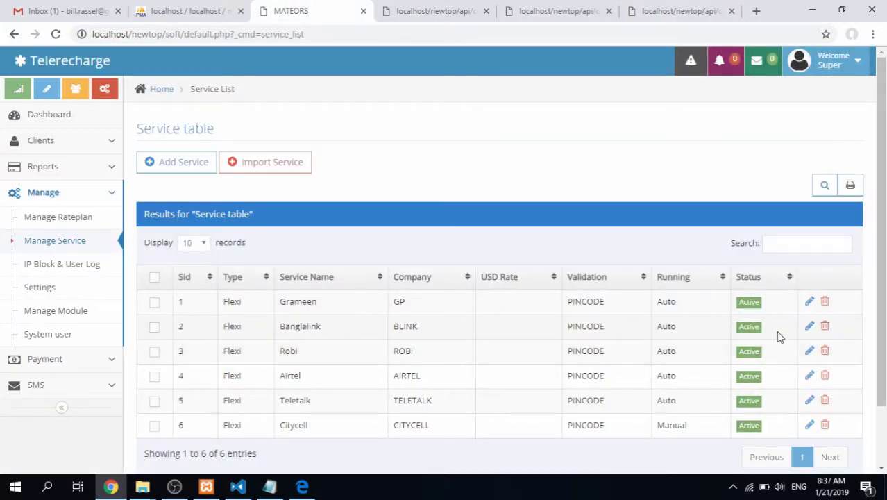
# Edit Banglalink again, enter 300 as its Duplicate Request Interval, and save
pyautogui.click(809, 327)
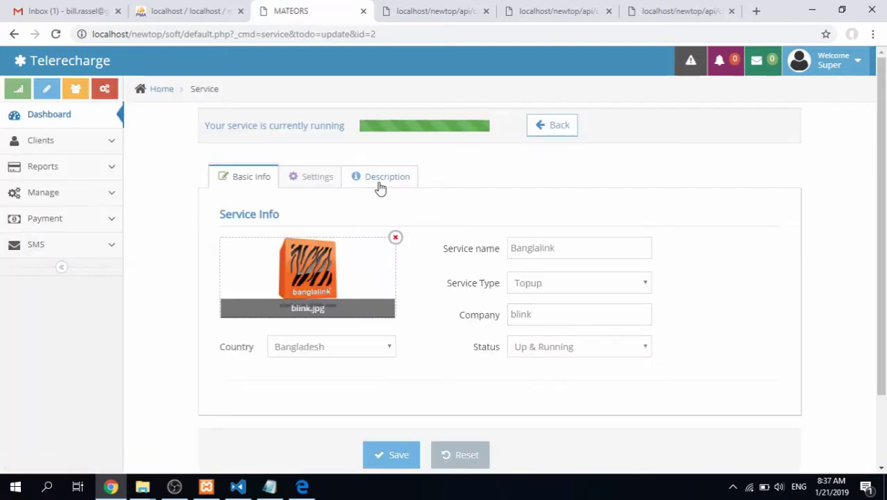
pyautogui.click(378, 179)
pyautogui.click(393, 220)
pyautogui.hotkey('ctrl', 'a')
pyautogui.write('3000')
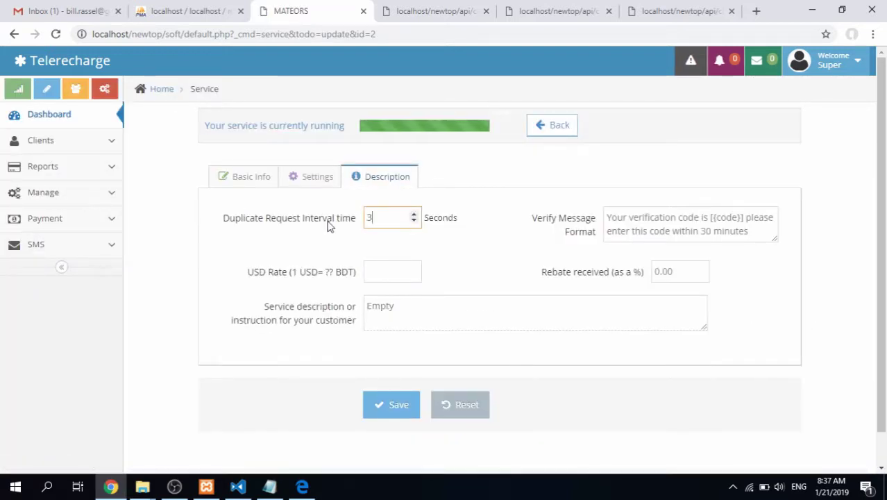
pyautogui.press('BackSpace')
pyautogui.click(406, 413)
pyautogui.click(605, 154)
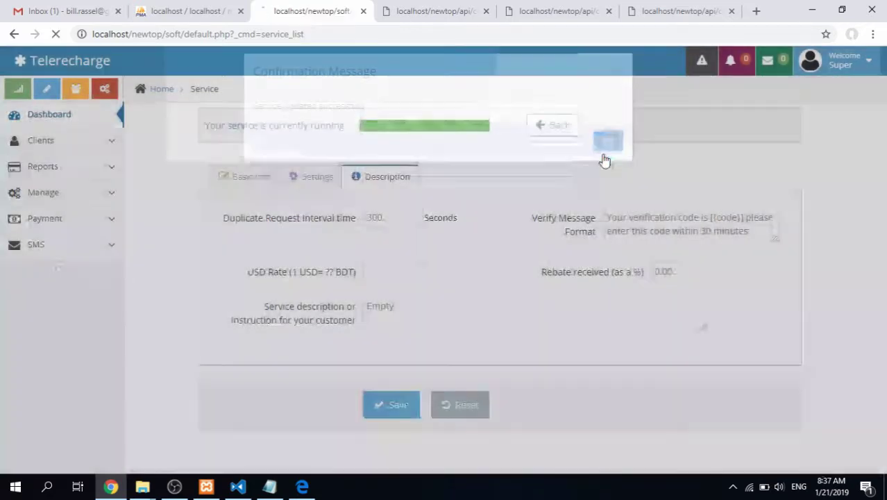
pyautogui.click(636, 8)
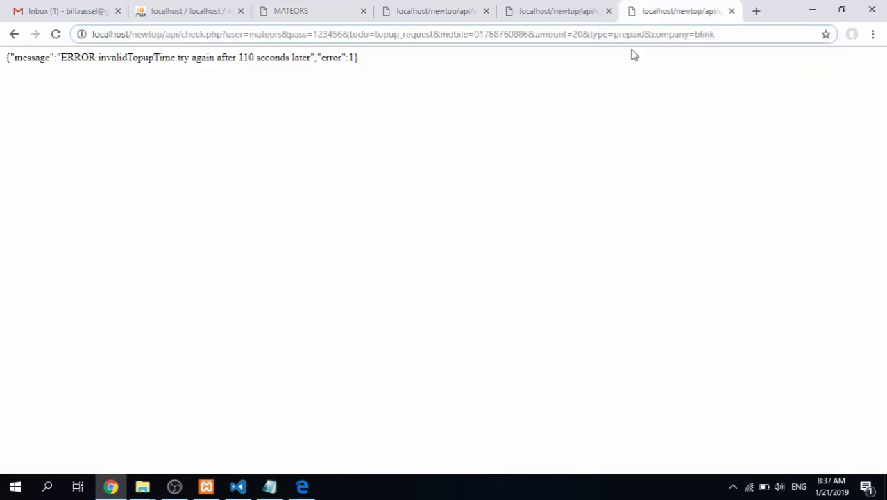
# Change the mobile number's last digit to 7 and resend, getting success with balance 850.00
pyautogui.click(528, 34)
pyautogui.press('BackSpace')
pyautogui.write('8')
pyautogui.press('BackSpace')
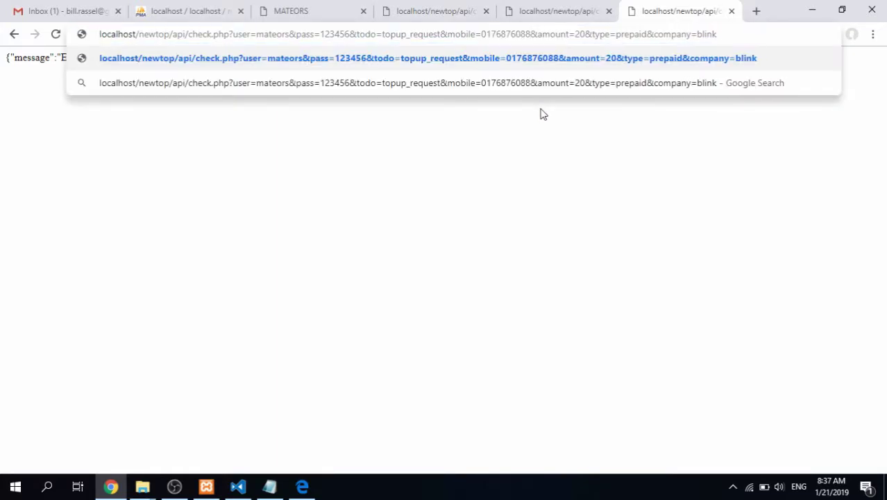
pyautogui.write('7')
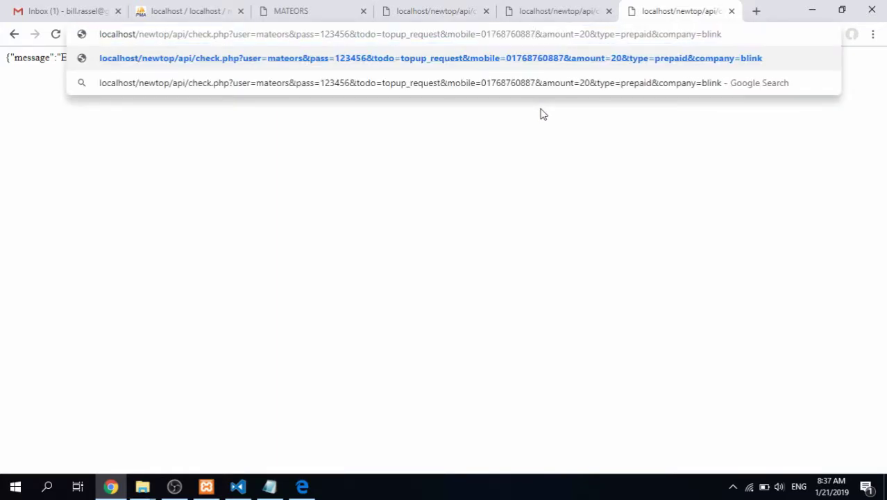
pyautogui.press('Return')
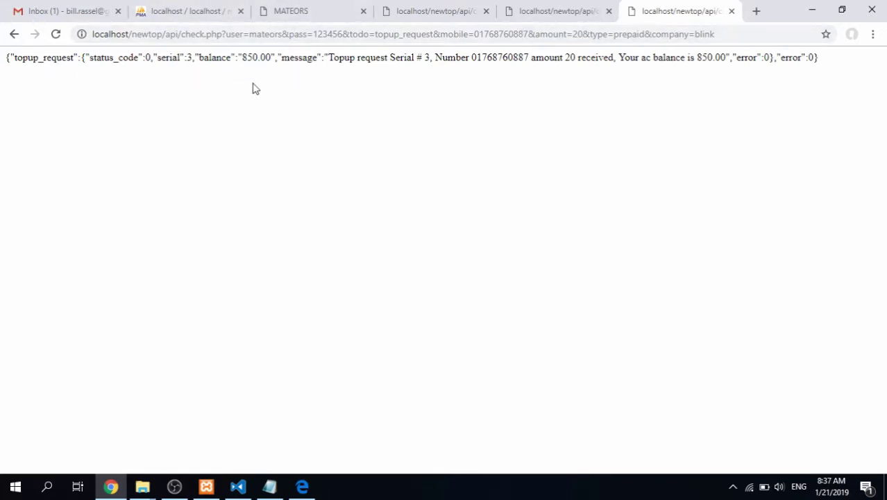
pyautogui.moveTo(241, 57); pyautogui.dragTo(258, 58)
# Open Reports > All History and mark the new pending blink 20 recharge in row 3
pyautogui.click(406, 75)
pyautogui.click(318, 9)
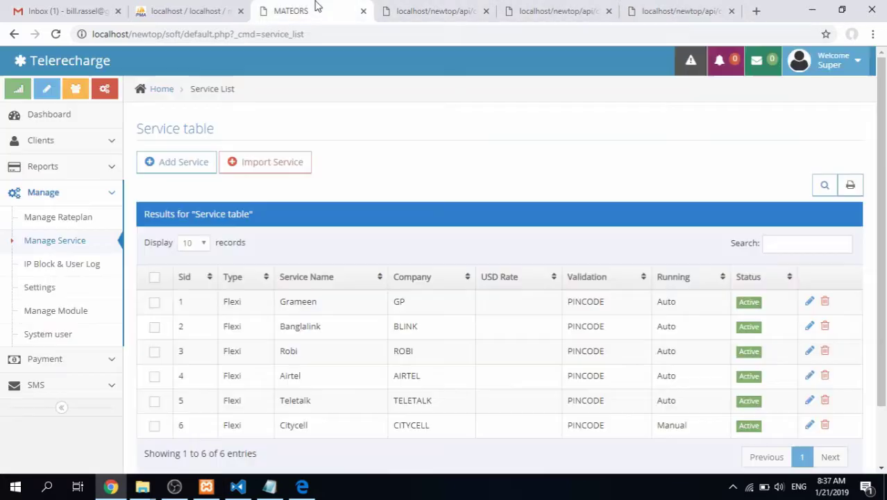
pyautogui.click(77, 191)
pyautogui.click(74, 175)
pyautogui.click(52, 262)
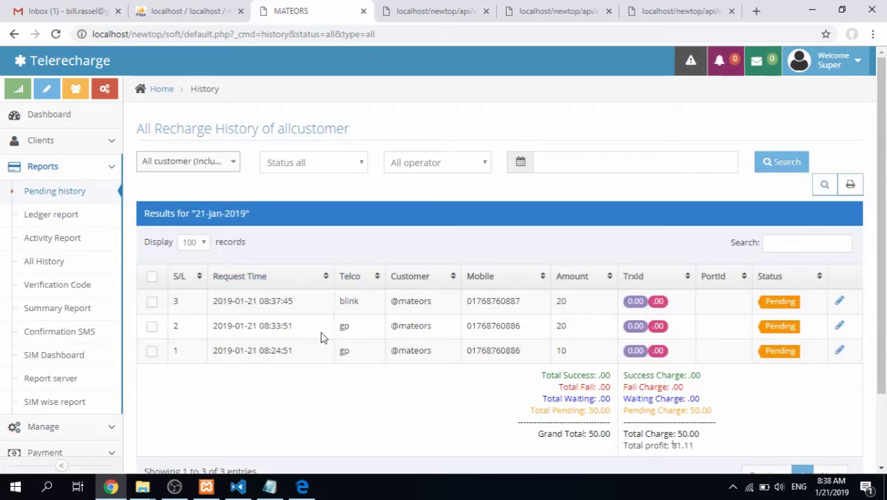
pyautogui.click(284, 302)
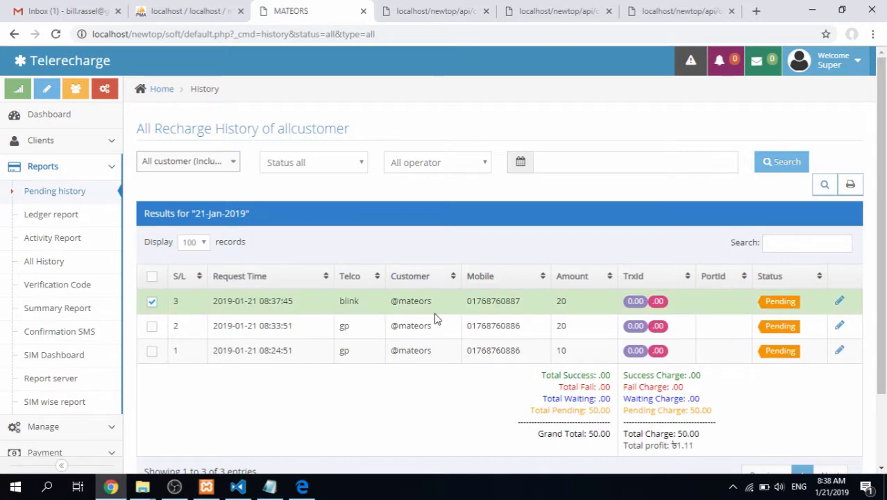
pyautogui.doubleClick(492, 300)
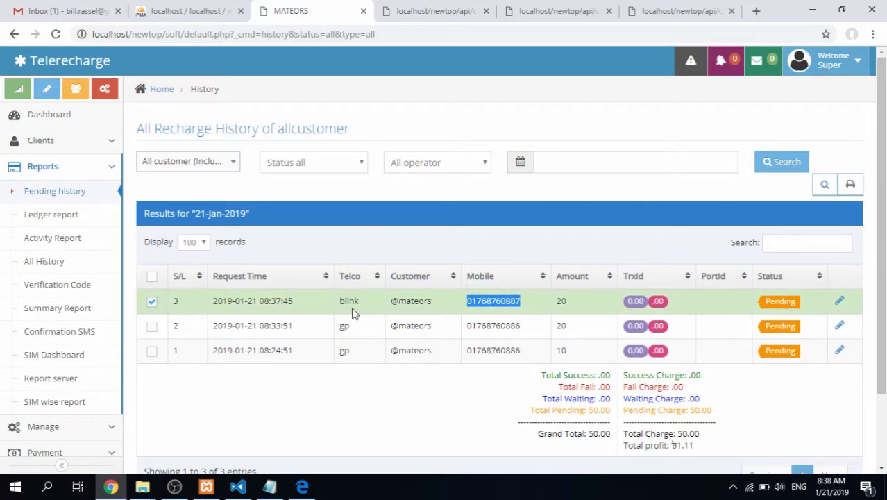
# Inspect the mobile number and company=blink parameters in the top-up request URL
pyautogui.click(680, 11)
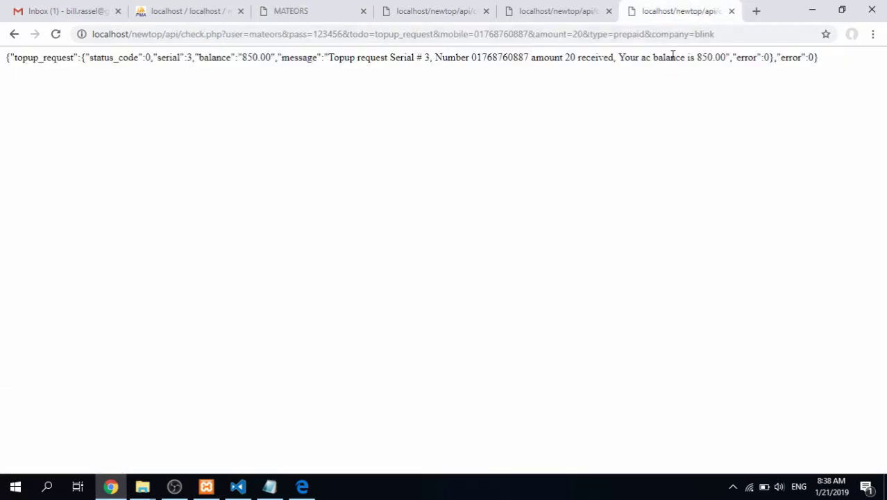
pyautogui.moveTo(653, 35); pyautogui.dragTo(725, 33)
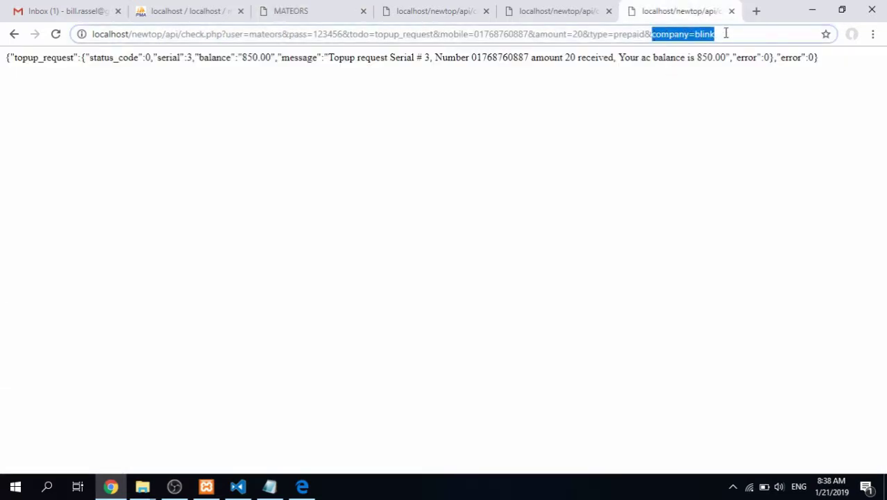
pyautogui.doubleClick(503, 33)
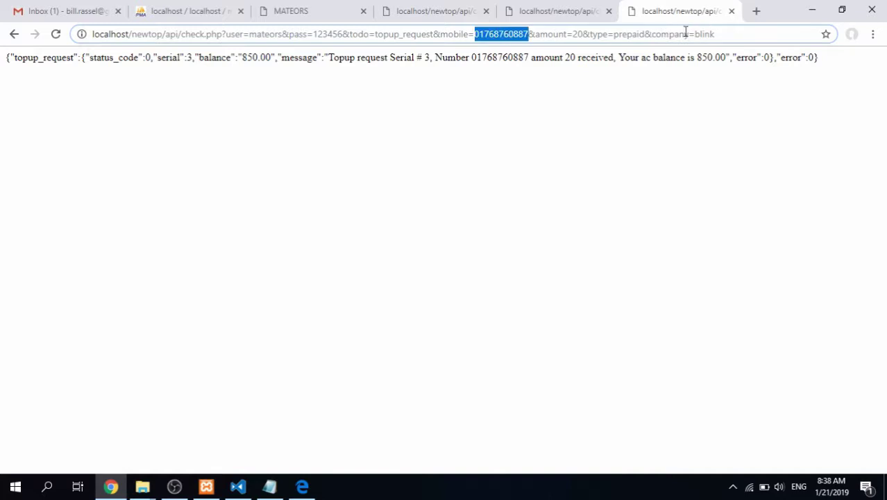
pyautogui.moveTo(693, 33); pyautogui.dragTo(722, 33)
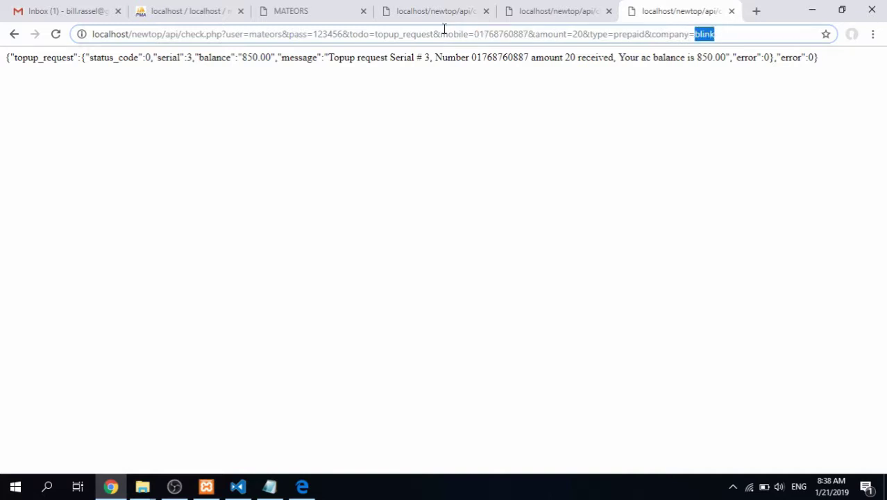
pyautogui.click(271, 9)
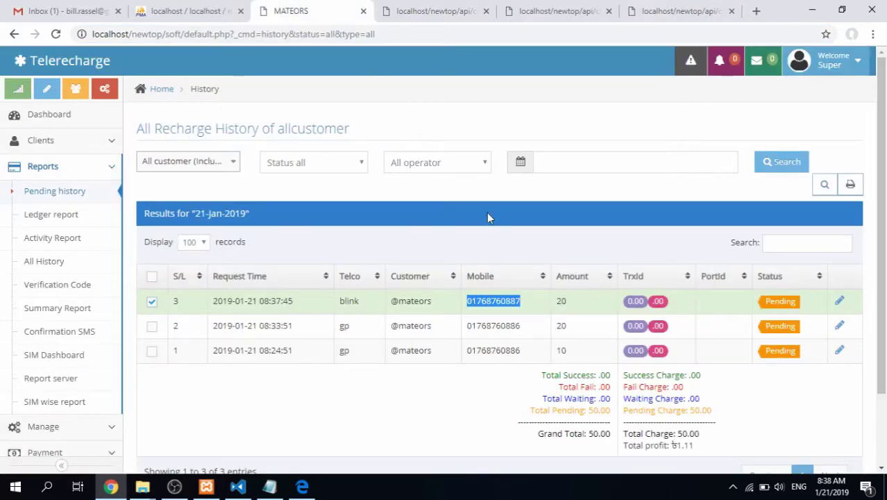
pyautogui.click(686, 13)
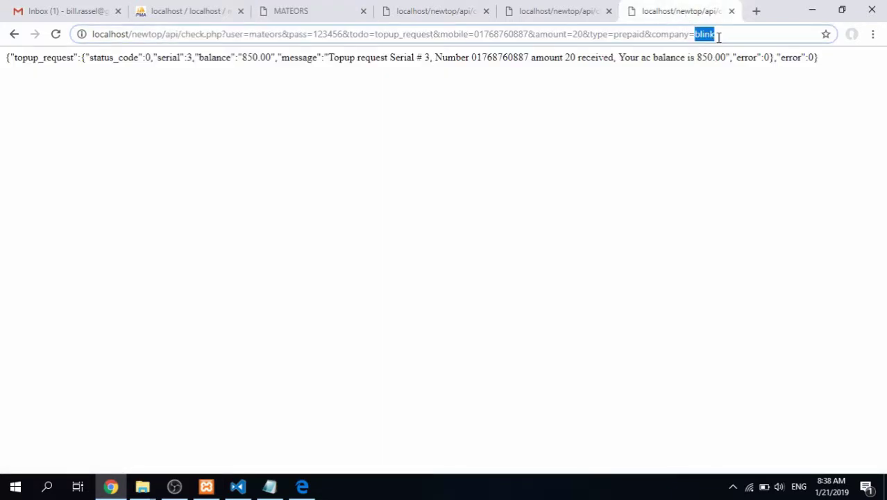
# Check the blink short name in the API documentation PDF against the request
pyautogui.click(301, 486)
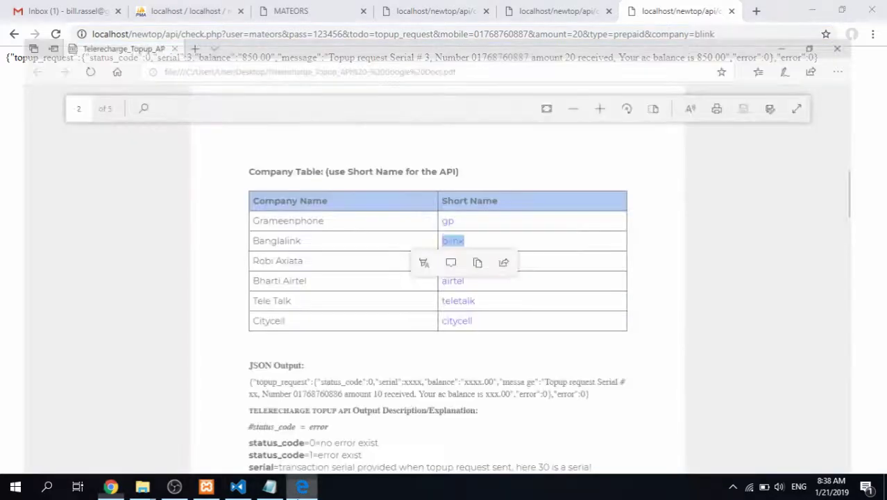
pyautogui.click(486, 239)
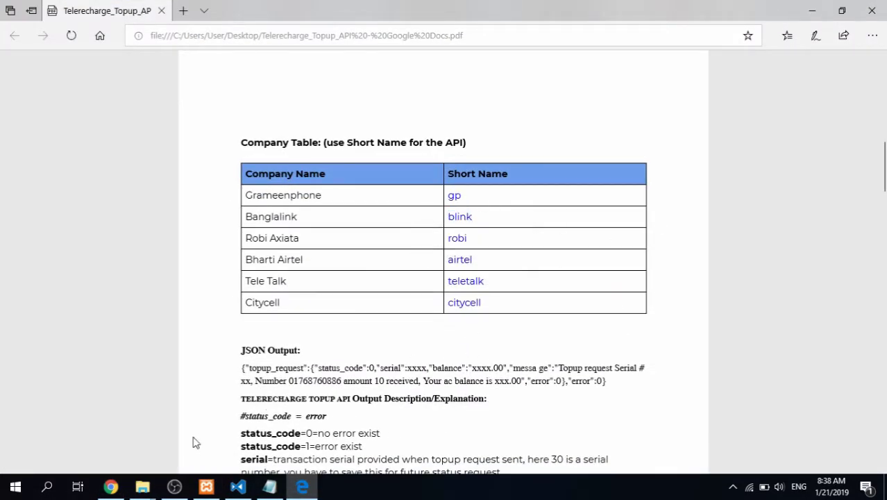
pyautogui.click(111, 486)
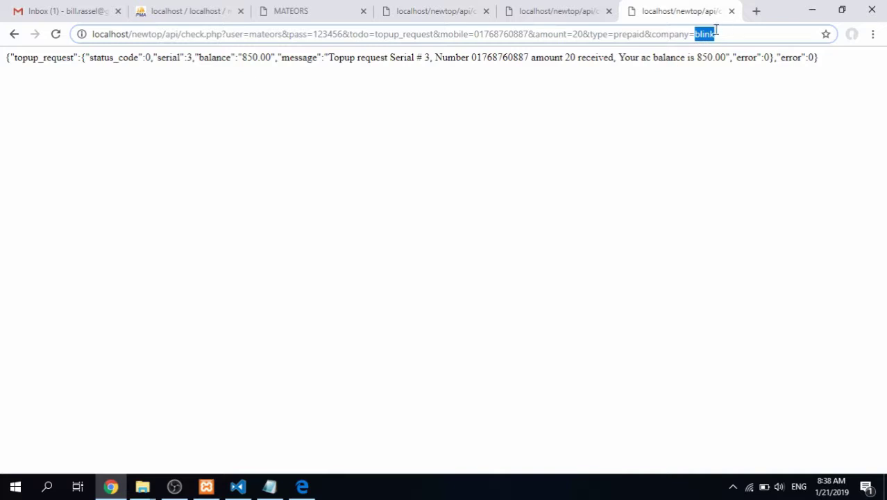
pyautogui.click(309, 11)
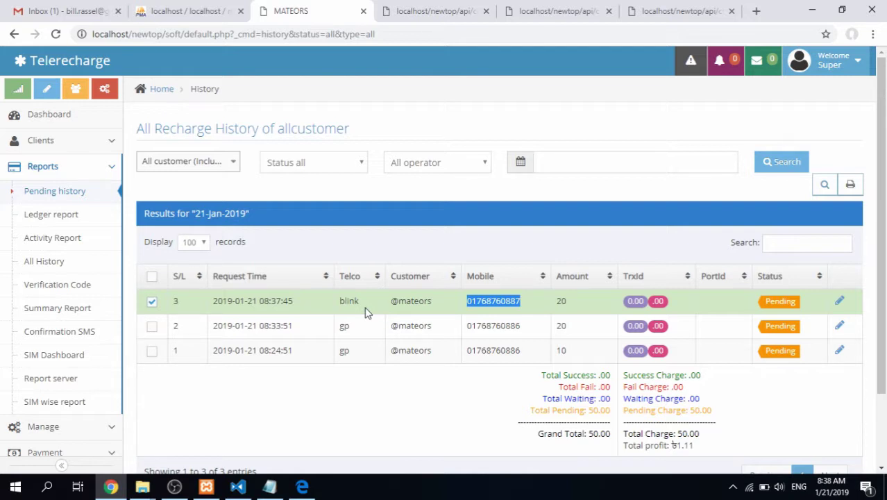
pyautogui.click(714, 15)
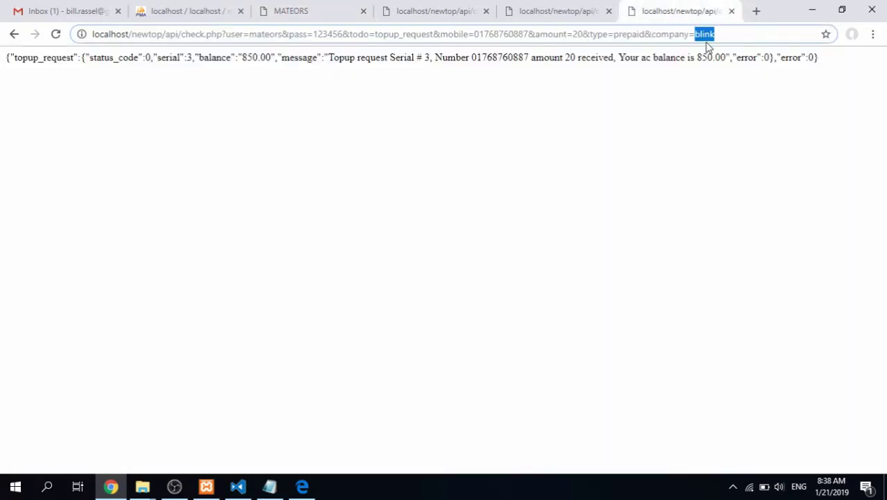
# Delete &company=blink from the URL, resend it, and untick row 3 in the recharge history
pyautogui.click(673, 35)
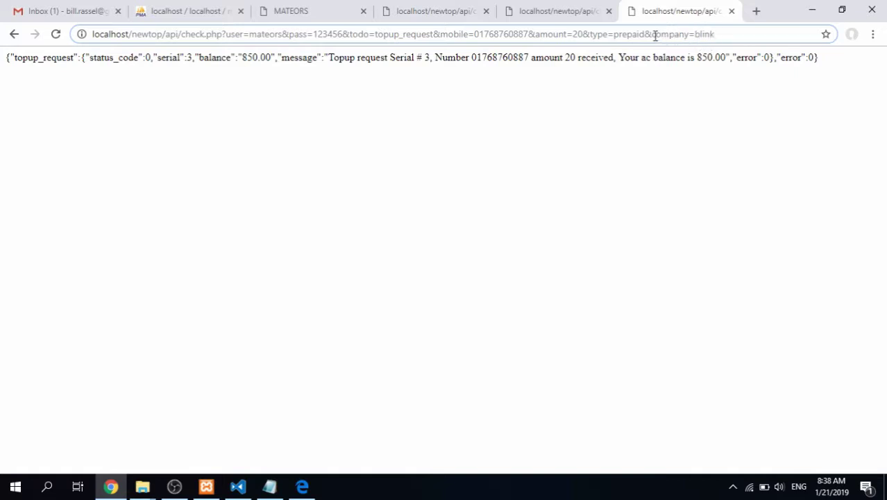
pyautogui.moveTo(655, 36); pyautogui.dragTo(728, 35)
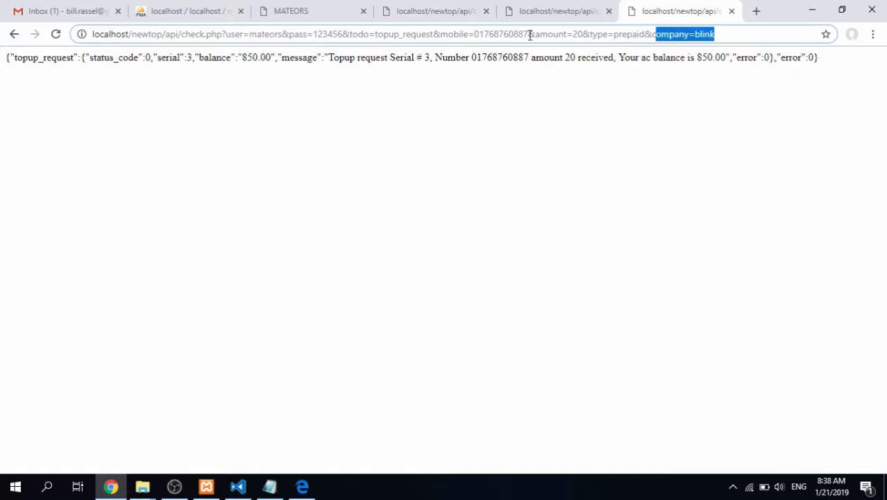
pyautogui.moveTo(653, 34); pyautogui.dragTo(728, 34)
pyautogui.press('BackSpace')
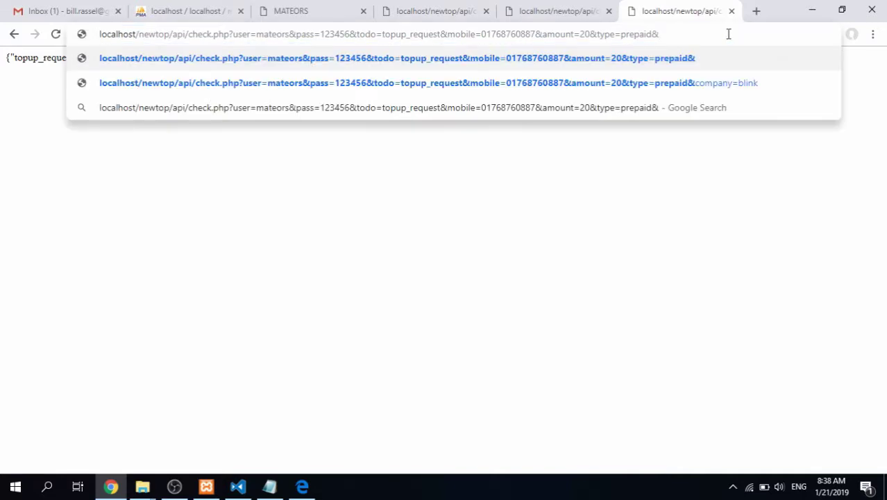
pyautogui.press('BackSpace')
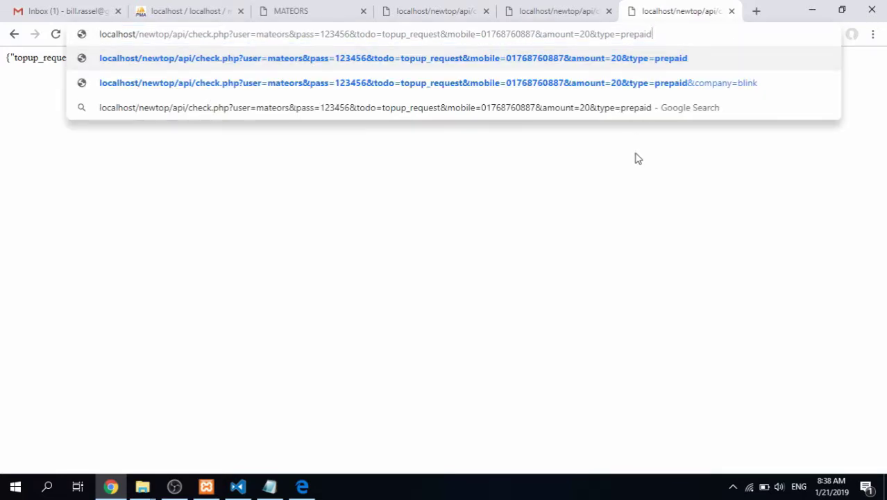
pyautogui.press('Return')
pyautogui.click(329, 12)
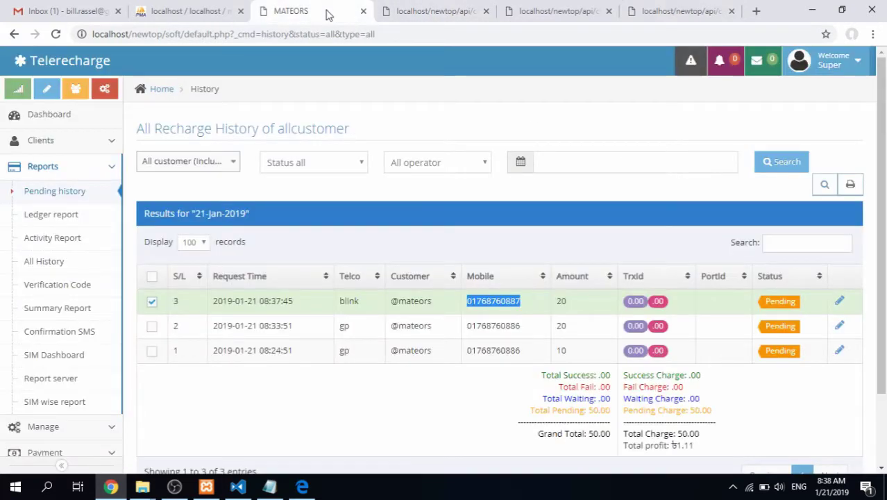
pyautogui.click(264, 310)
# Tick and untick the row 2 recharge, then view the invalidTopupTime retry-after-234-seconds API response
pyautogui.click(341, 328)
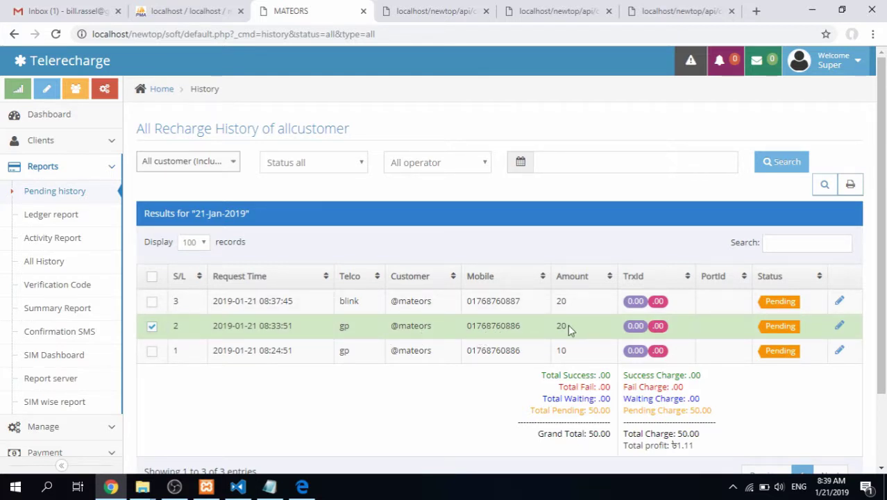
pyautogui.click(361, 329)
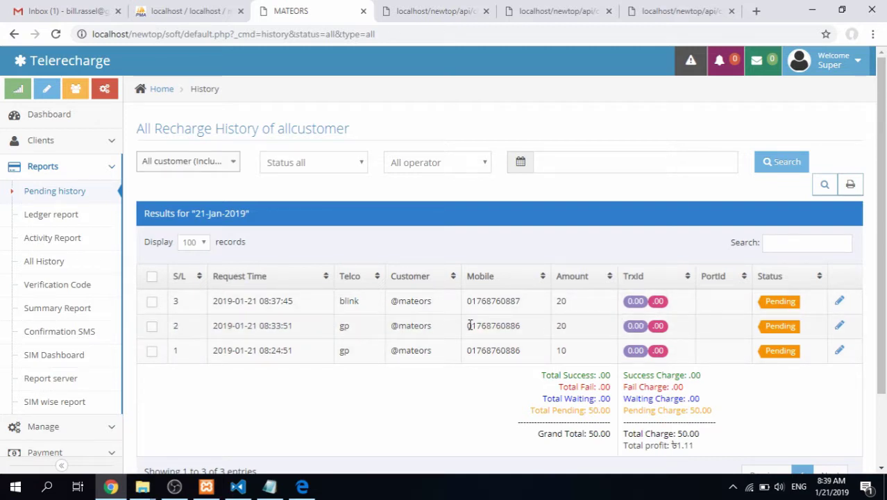
pyautogui.click(687, 9)
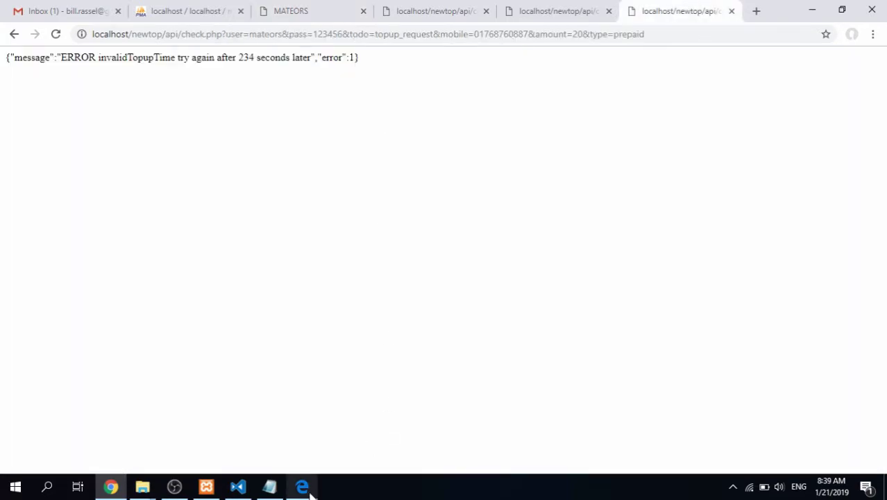
pyautogui.click(302, 486)
# Copy the Check Topup/Transaction Status API input URL from the PDF's section 3
pyautogui.scroll(10, 366, 191)
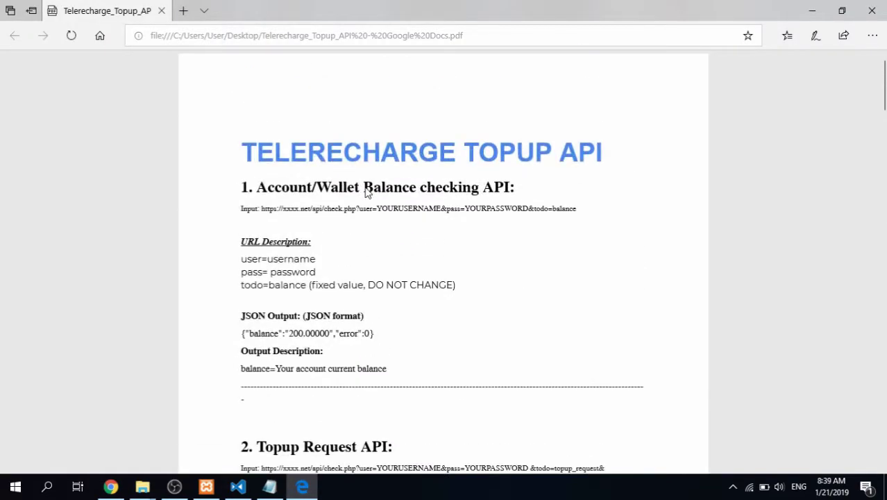
pyautogui.scroll(-15, 366, 193)
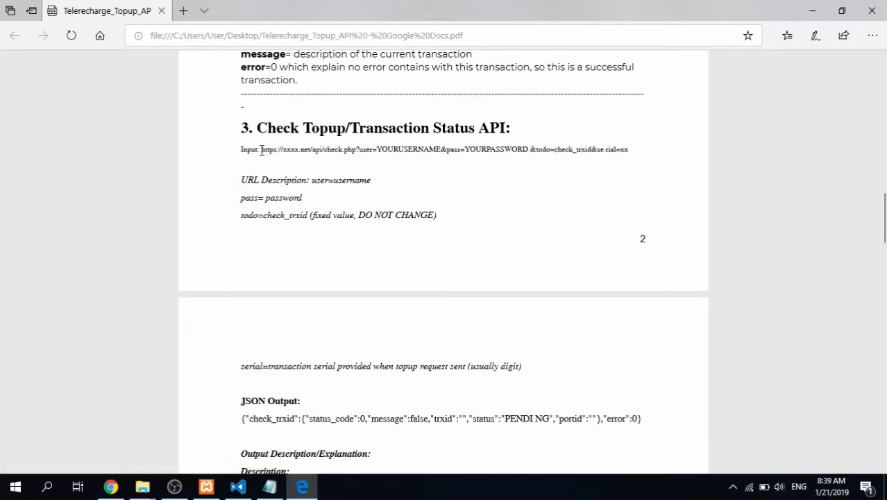
pyautogui.moveTo(260, 150); pyautogui.dragTo(629, 150)
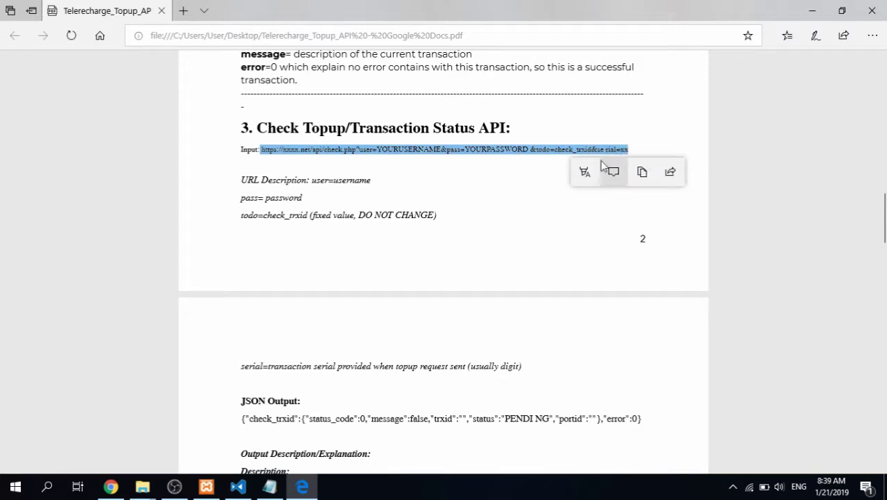
pyautogui.click(269, 486)
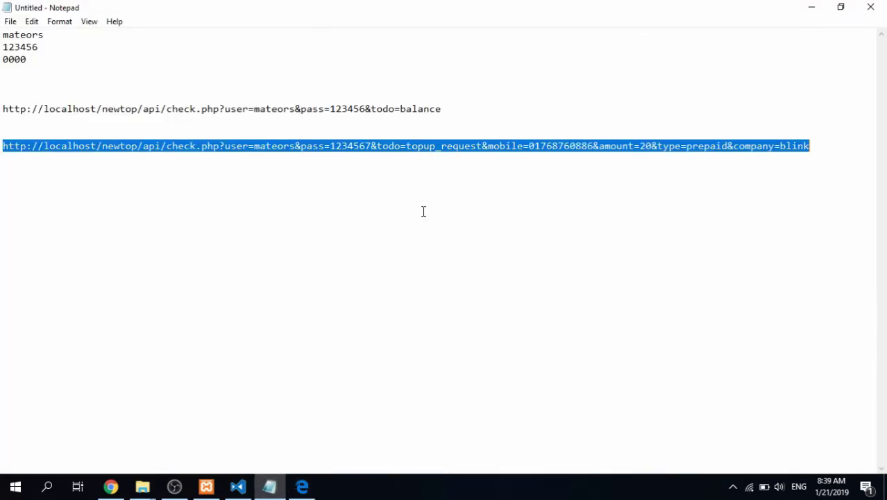
# Paste the status URL on a new line, fix 'se rial', and swap xxxx.net for localhost/newtop/api
pyautogui.click(824, 144)
pyautogui.press('Return')
pyautogui.hotkey('ctrl', 'v')
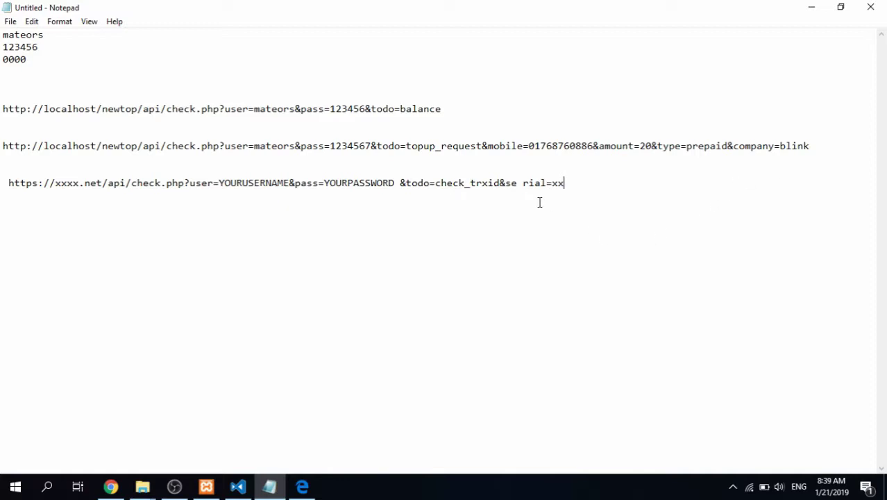
pyautogui.click(524, 182)
pyautogui.press('BackSpace')
pyautogui.moveTo(161, 146); pyautogui.dragTo(2, 150)
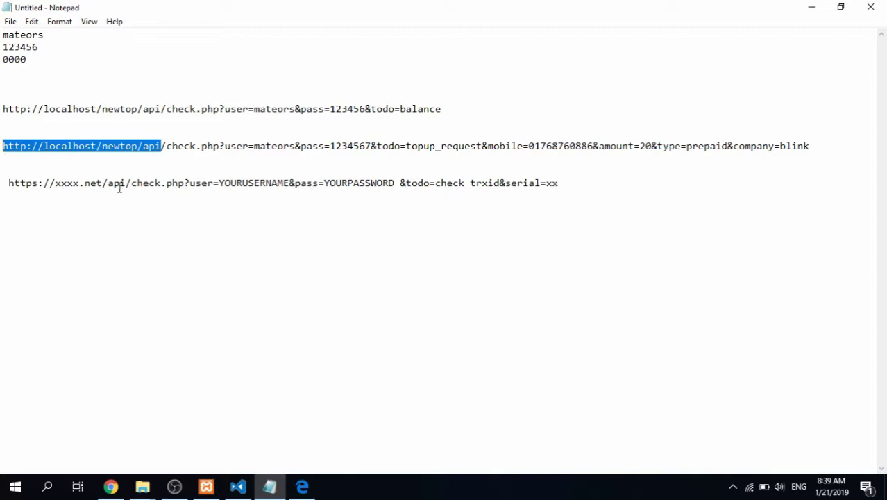
pyautogui.moveTo(123, 182); pyautogui.dragTo(3, 184)
pyautogui.hotkey('ctrl', 'v')
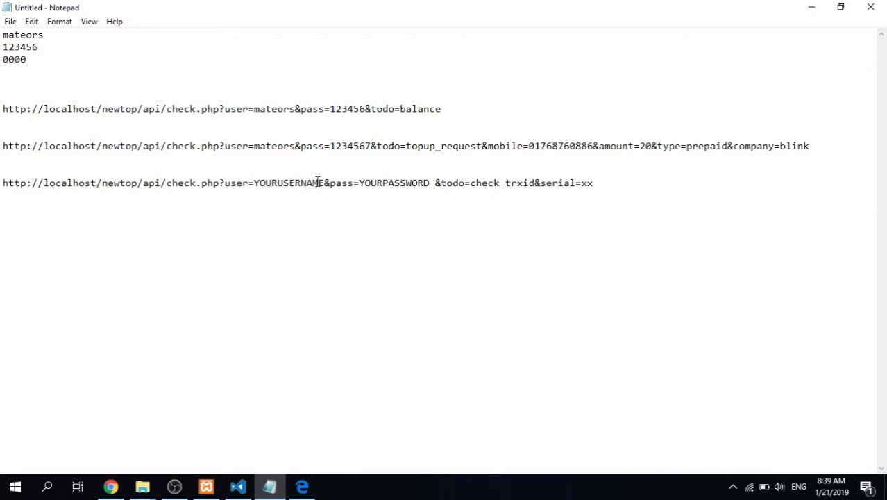
# Replace YOURUSERNAME and YOURPASSWORD with the account's username and password
pyautogui.moveTo(323, 182); pyautogui.dragTo(253, 184)
pyautogui.write('mateors')
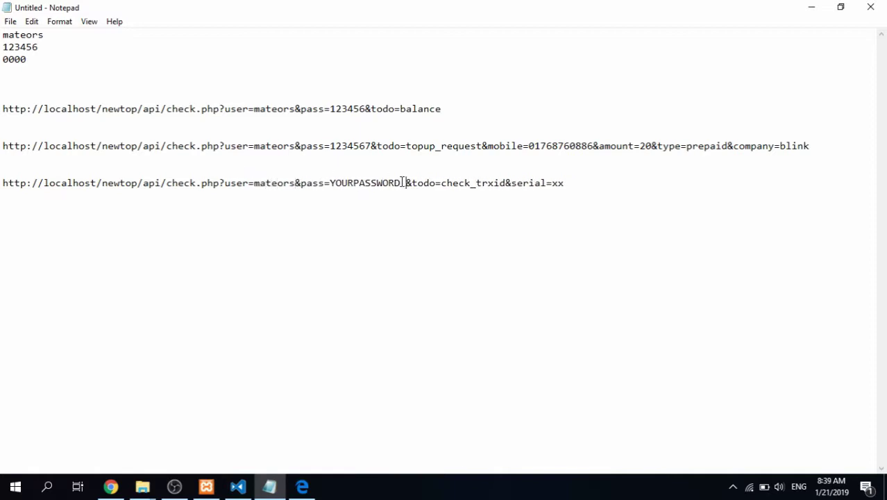
pyautogui.moveTo(406, 182); pyautogui.dragTo(330, 184)
pyautogui.write('12345')
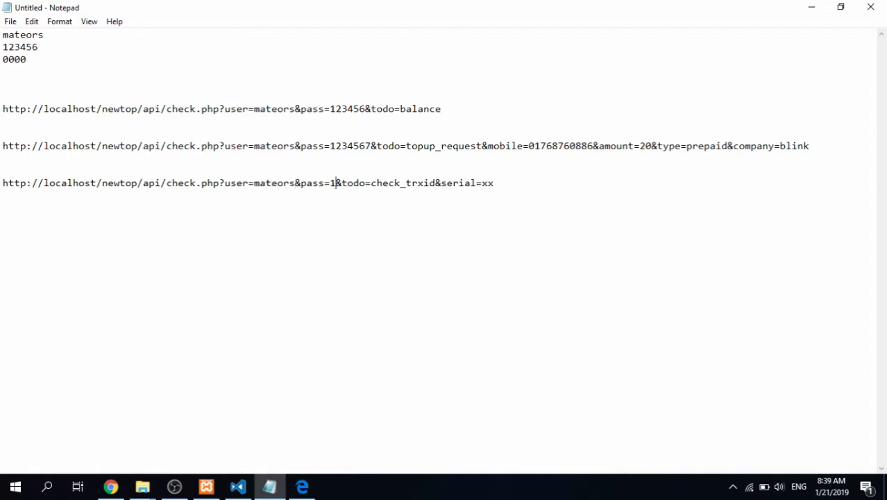
pyautogui.write('6')
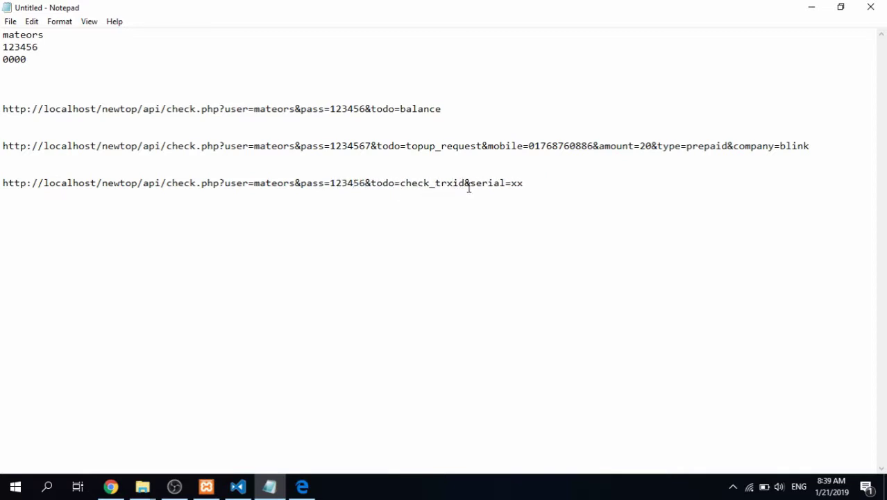
pyautogui.moveTo(511, 183); pyautogui.dragTo(526, 183)
# Switch to Chrome's serial 2 top-up response and pick out the serial field in the JSON
pyautogui.click(110, 486)
pyautogui.click(536, 10)
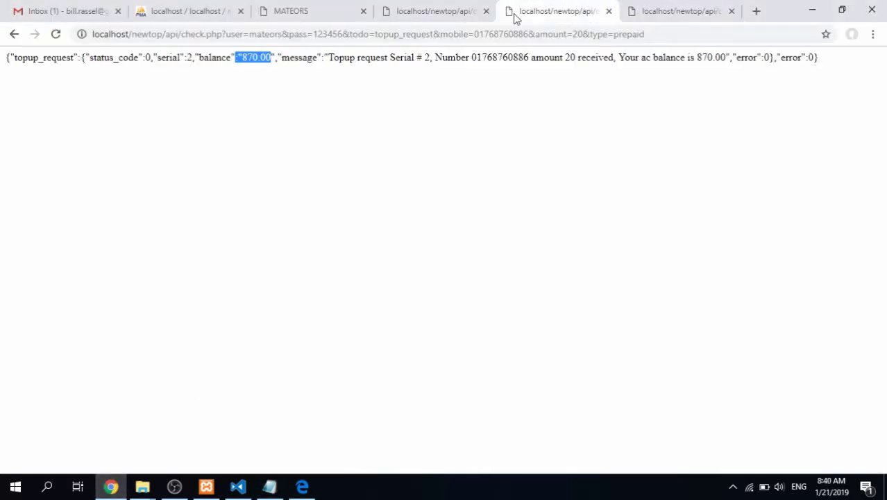
pyautogui.click(252, 136)
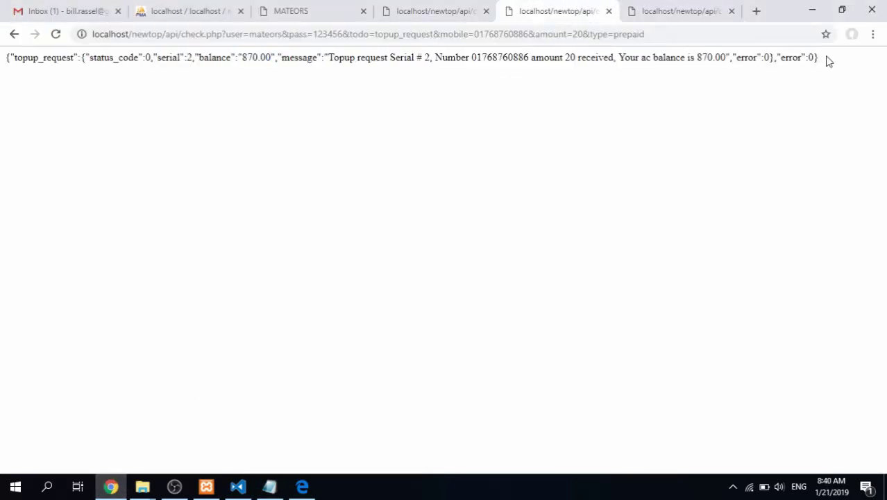
pyautogui.moveTo(826, 61); pyautogui.dragTo(25, 83)
pyautogui.click(186, 94)
pyautogui.doubleClick(169, 57)
pyautogui.click(176, 72)
# Type 2 over the xx placeholder so the check_trxid URL ends serial=2, then select the line
pyautogui.click(269, 486)
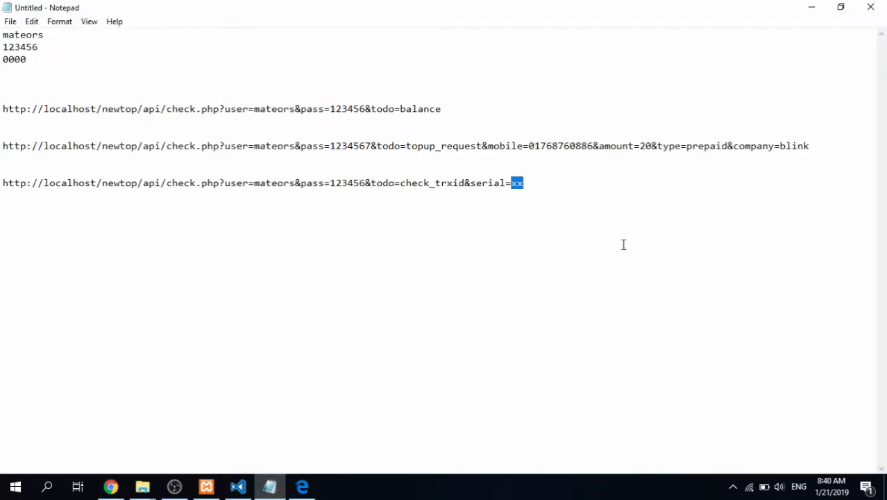
pyautogui.write('2')
pyautogui.hotkey('shift', 'Home')
pyautogui.hotkey('ctrl', 'c')
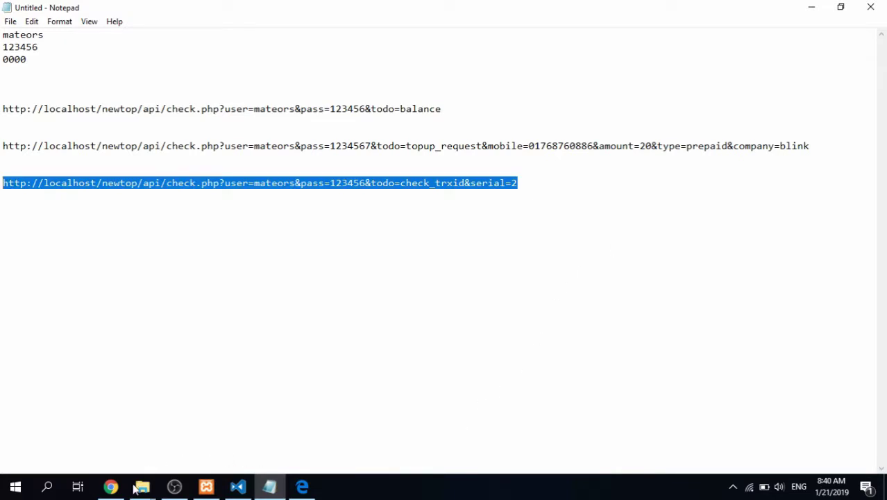
pyautogui.click(111, 485)
# Send the check_trxid status URL from a new Chrome tab
pyautogui.click(687, 11)
pyautogui.click(756, 13)
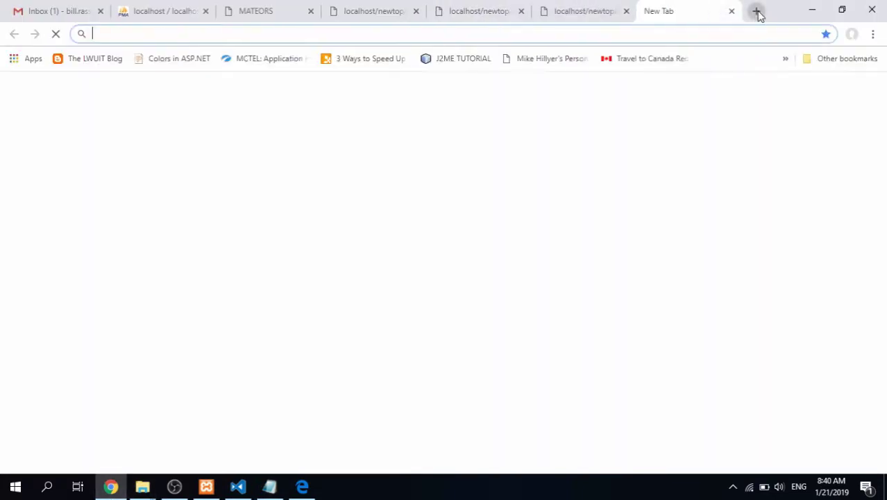
pyautogui.hotkey('ctrl', 'v')
pyautogui.press('Return')
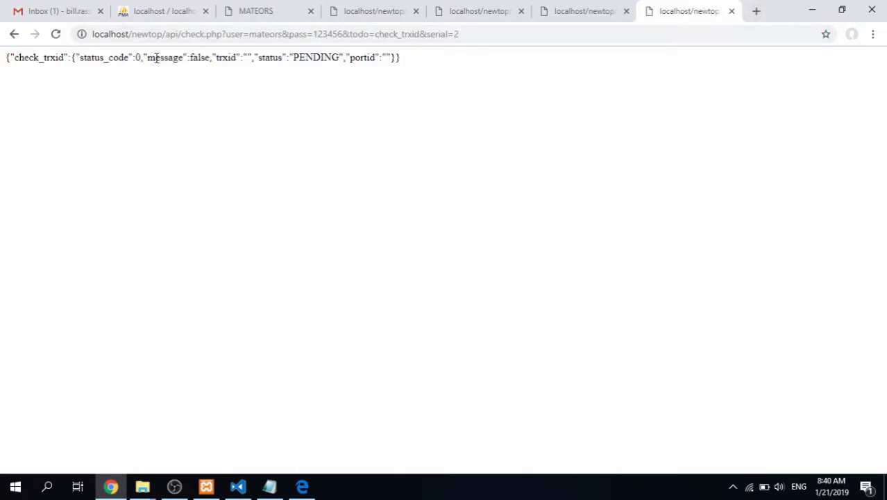
# Inspect the response's message false, PENDING status and portid fields
pyautogui.doubleClick(197, 58)
pyautogui.doubleClick(319, 57)
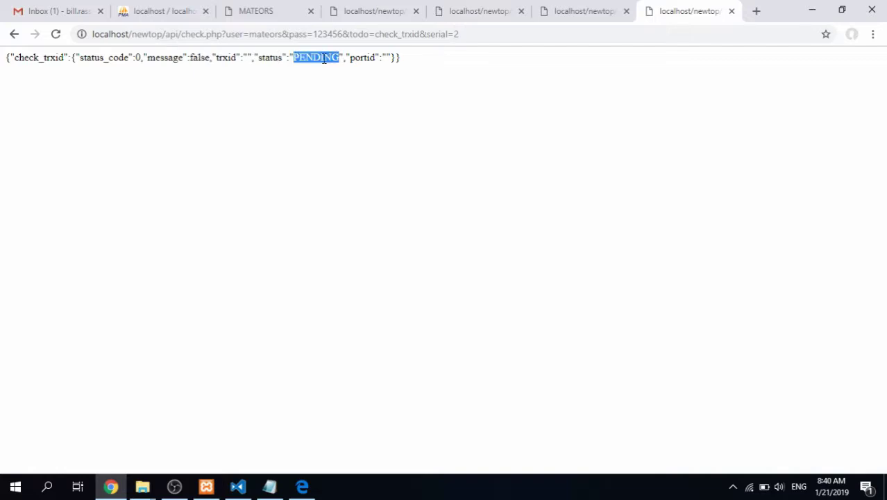
pyautogui.click(251, 57)
pyautogui.doubleClick(196, 59)
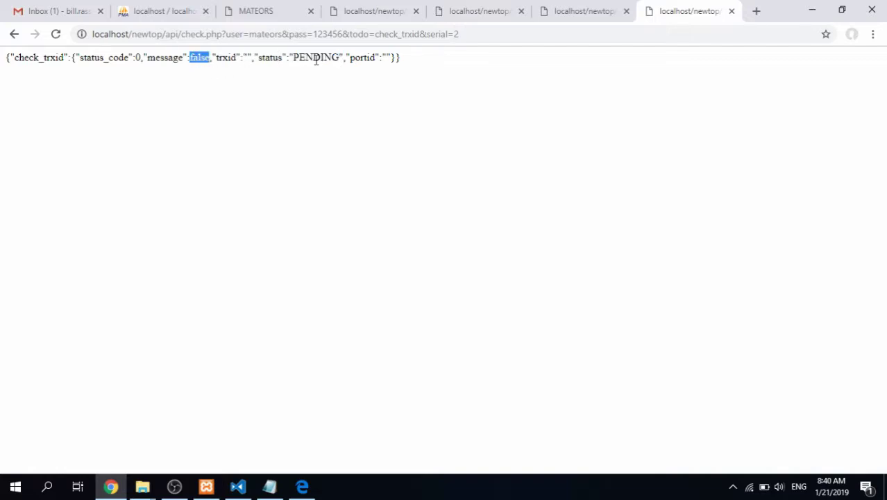
pyautogui.click(366, 58)
pyautogui.doubleClick(360, 58)
# Review the recharge history page, then return to the check_trxid response and select its URL
pyautogui.click(258, 9)
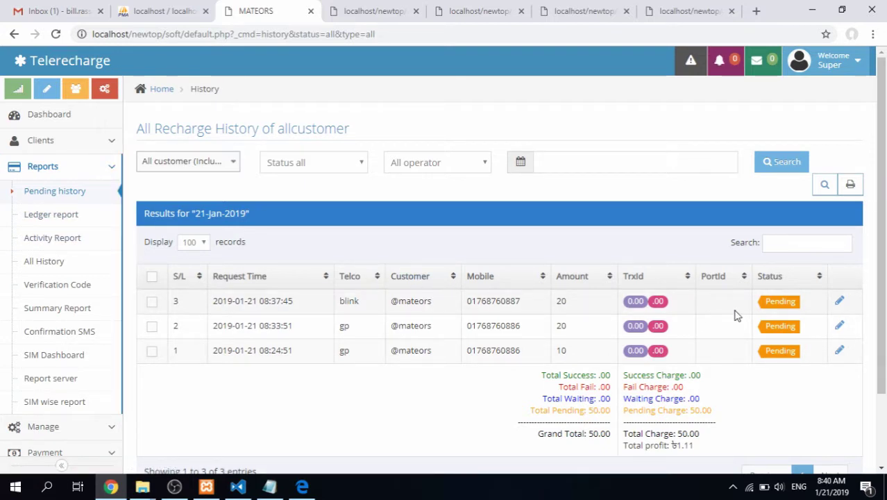
pyautogui.click(700, 7)
pyautogui.click(485, 38)
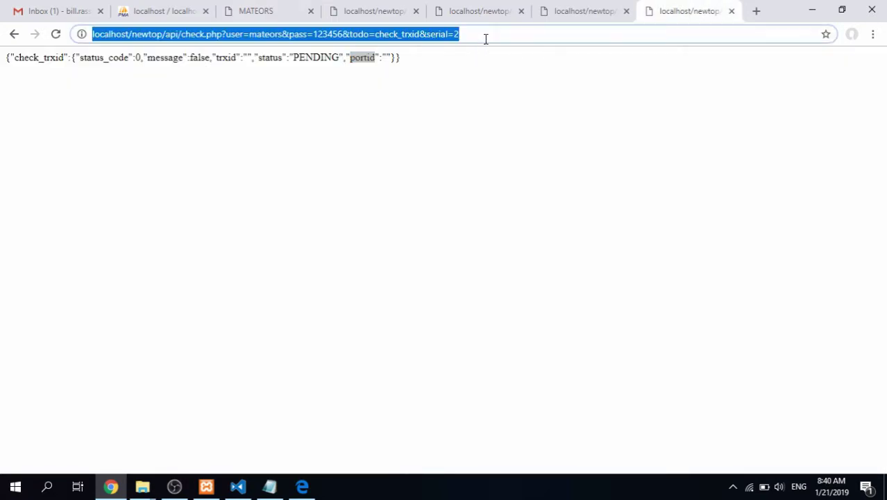
pyautogui.click(506, 37)
pyautogui.click(301, 485)
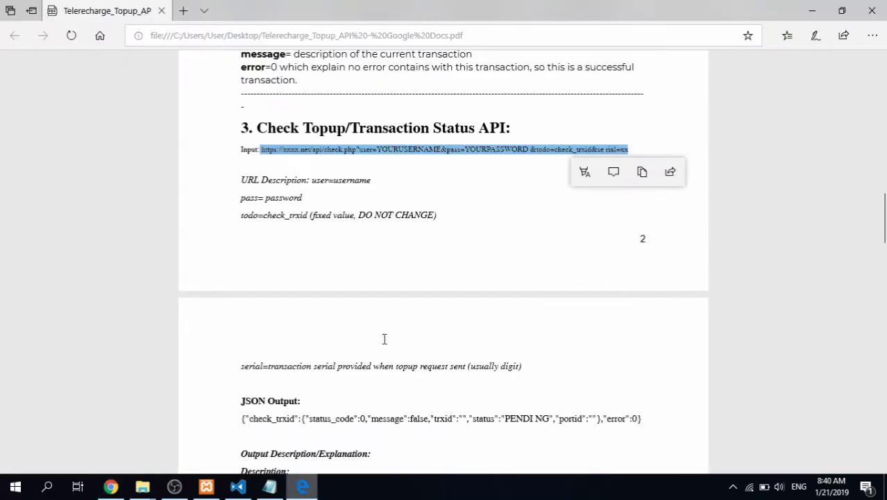
# Scroll the PDF to Topup Export report (.xls format) and copy its sample export URL
pyautogui.scroll(-5, 384, 338)
pyautogui.scroll(-6, 441, 190)
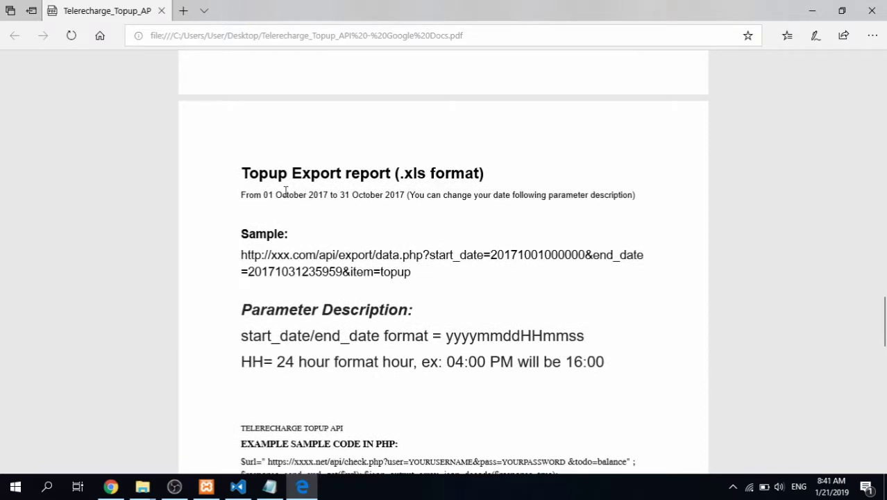
pyautogui.scroll(-1, 286, 191)
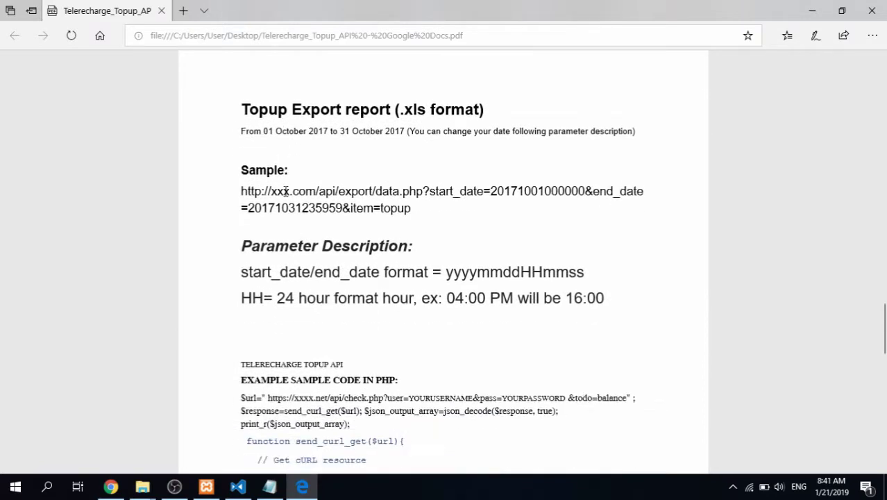
pyautogui.scroll(1, 295, 208)
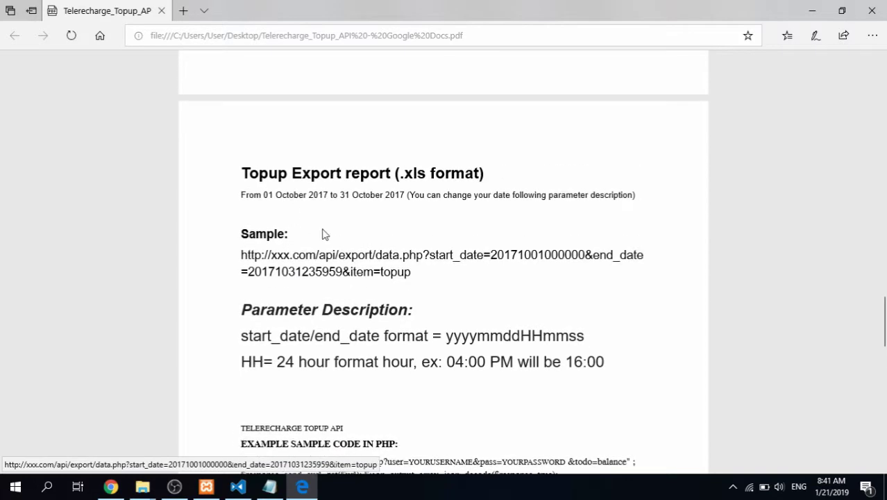
pyautogui.moveTo(411, 271); pyautogui.dragTo(240, 255)
pyautogui.hotkey('ctrl', 'c')
pyautogui.click(269, 486)
pyautogui.click(546, 184)
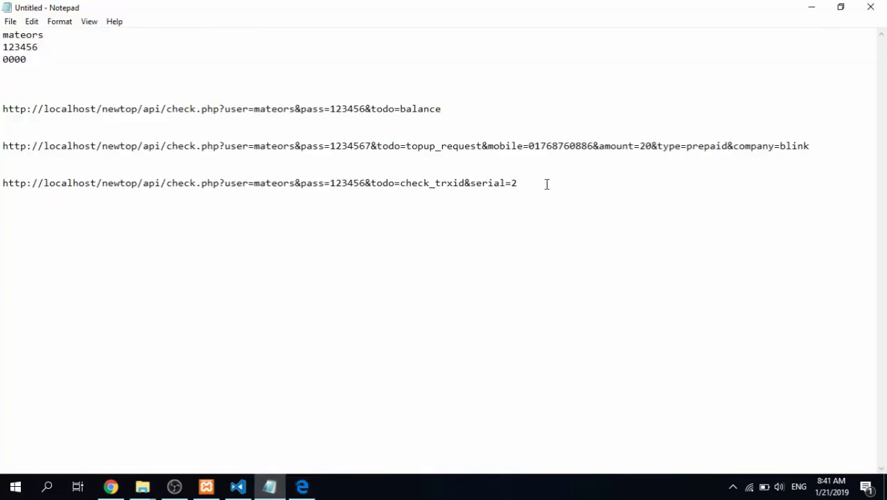
pyautogui.hotkey('ctrl', 'v')
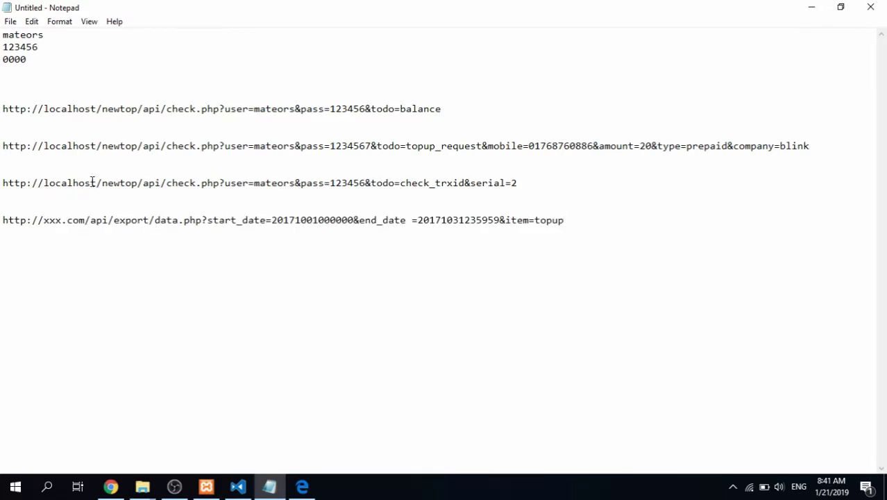
pyautogui.moveTo(167, 182); pyautogui.dragTo(2, 182)
pyautogui.hotkey('ctrl', 'c')
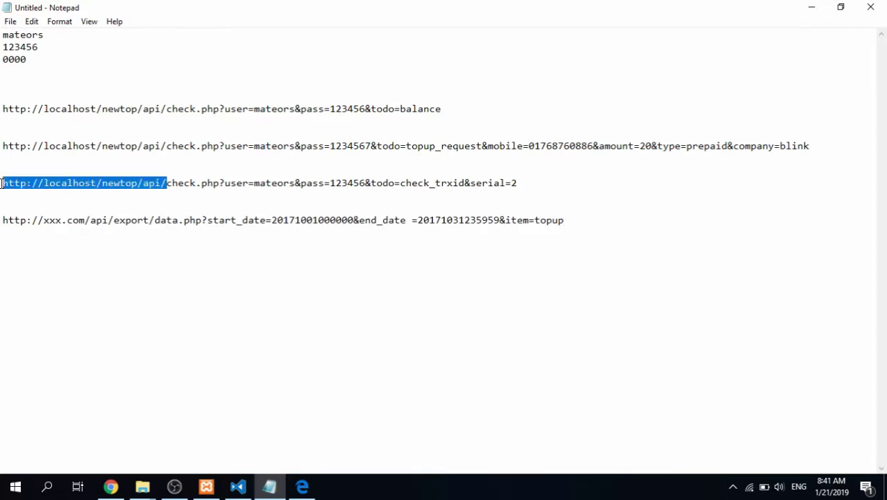
pyautogui.moveTo(109, 219); pyautogui.dragTo(2, 219)
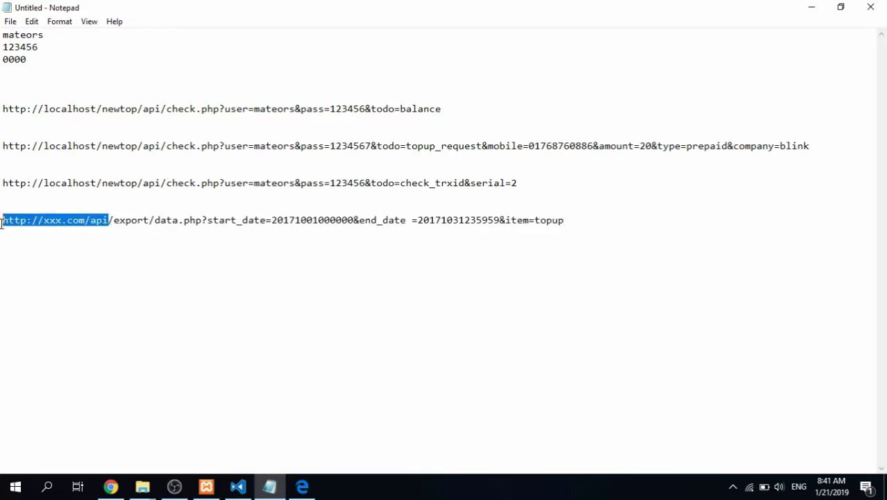
pyautogui.hotkey('ctrl', 'v')
pyautogui.press('BackSpace')
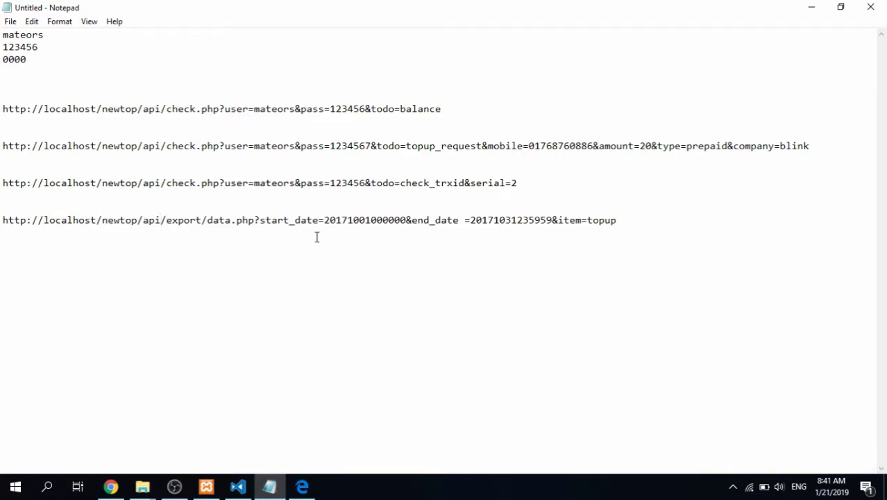
pyautogui.click(464, 219)
pyautogui.press('BackSpace')
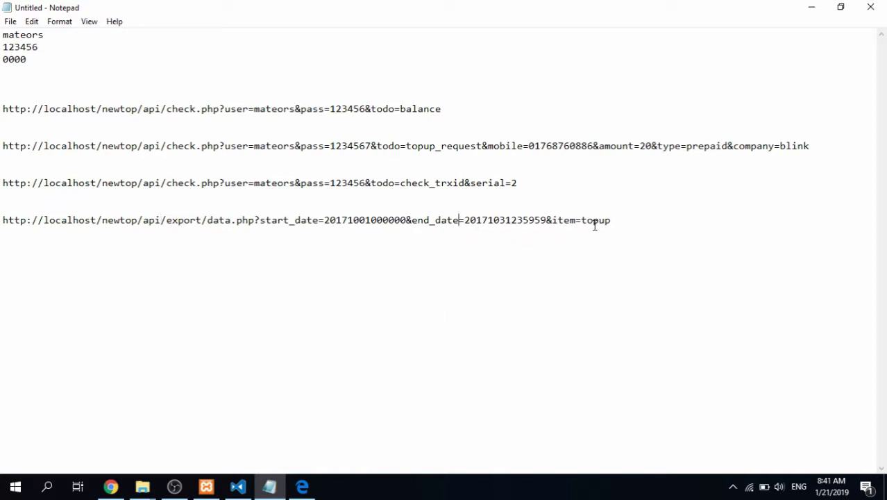
pyautogui.click(623, 221)
pyautogui.moveTo(611, 220); pyautogui.dragTo(212, 221)
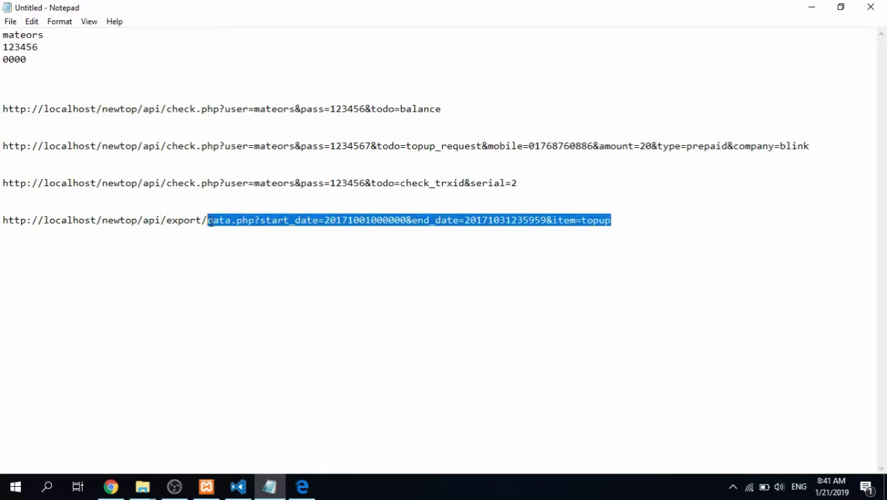
# Compare the export URL's start_date and end_date parameters against the PDF
pyautogui.click(302, 486)
pyautogui.click(356, 292)
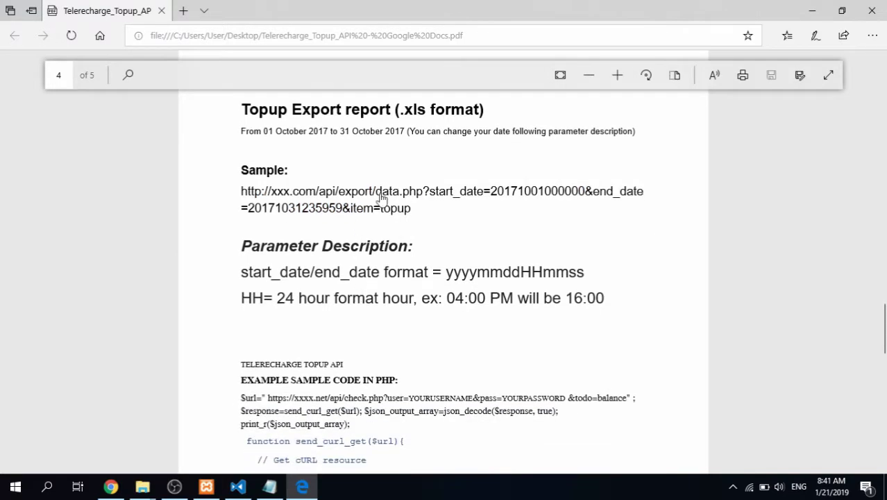
pyautogui.scroll(-2, 381, 200)
pyautogui.scroll(2, 486, 204)
pyautogui.click(270, 486)
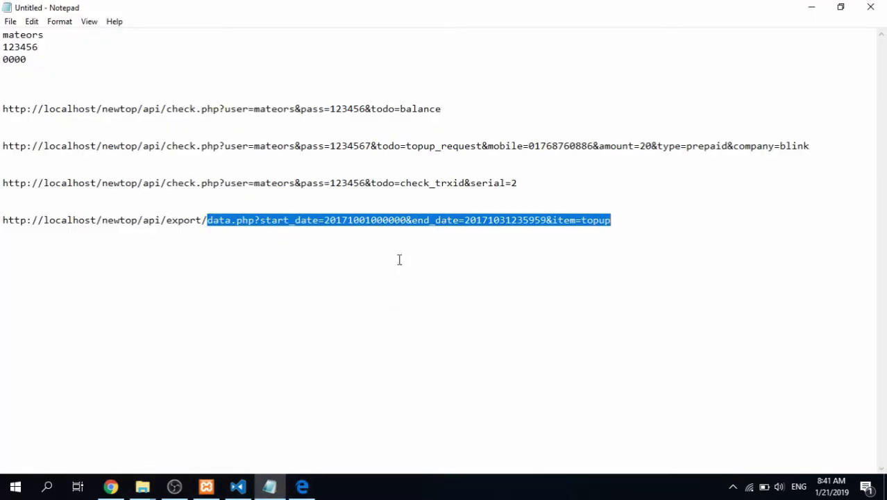
pyautogui.click(436, 220)
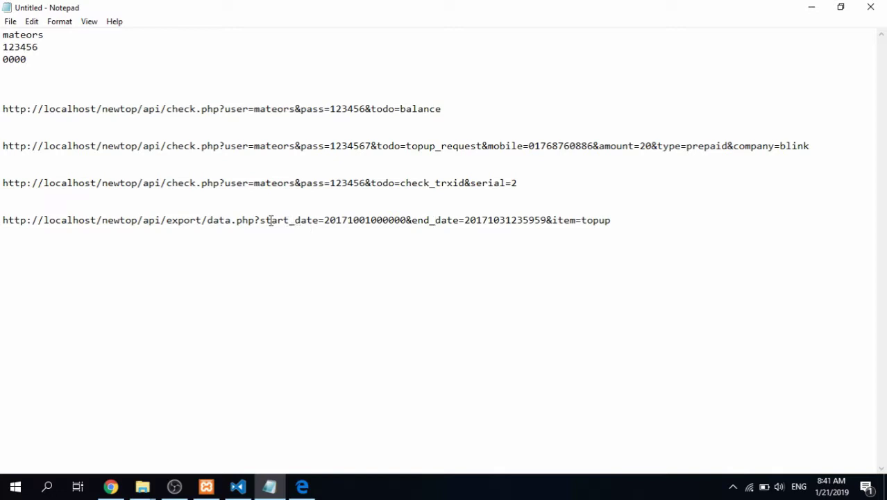
pyautogui.moveTo(261, 220); pyautogui.dragTo(547, 220)
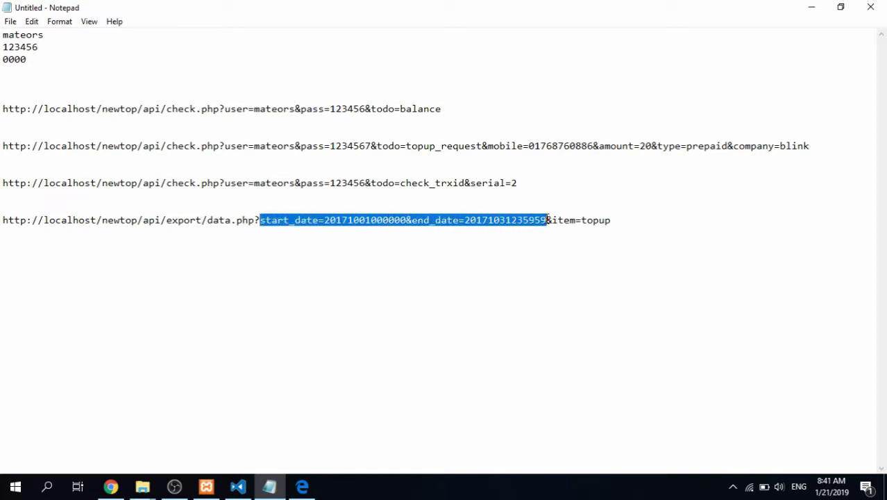
pyautogui.click(283, 222)
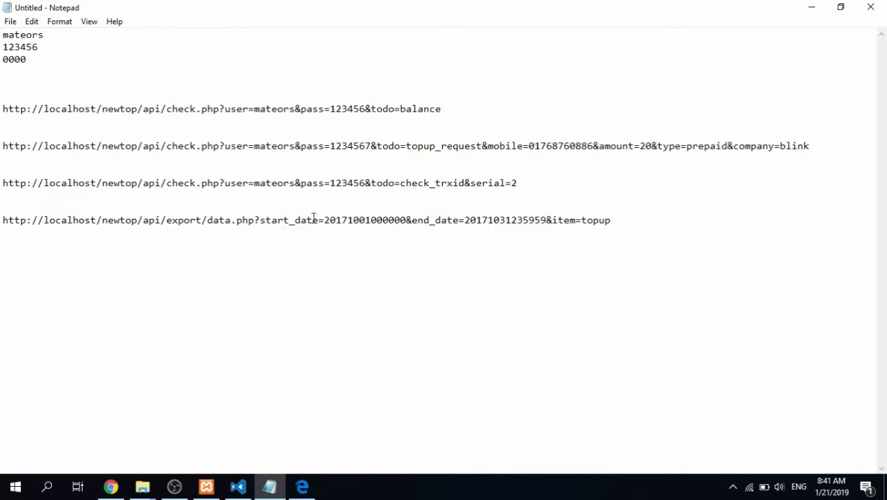
pyautogui.moveTo(320, 220); pyautogui.dragTo(254, 221)
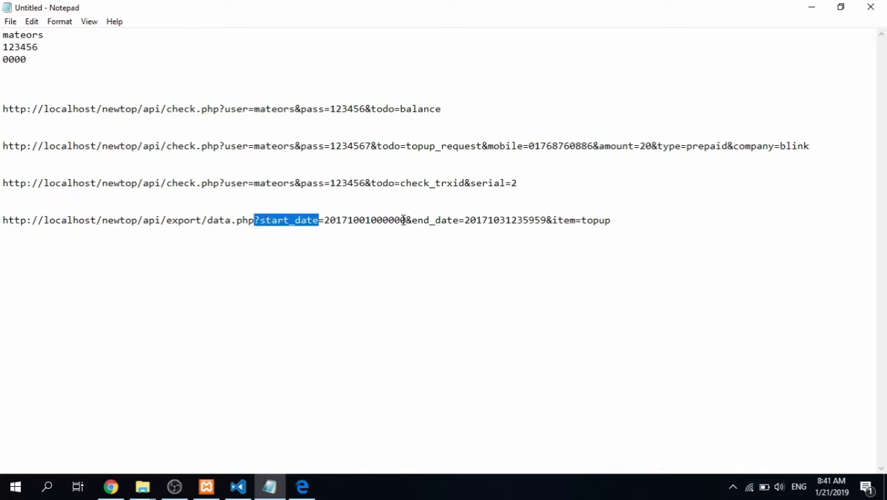
pyautogui.moveTo(410, 220); pyautogui.dragTo(460, 220)
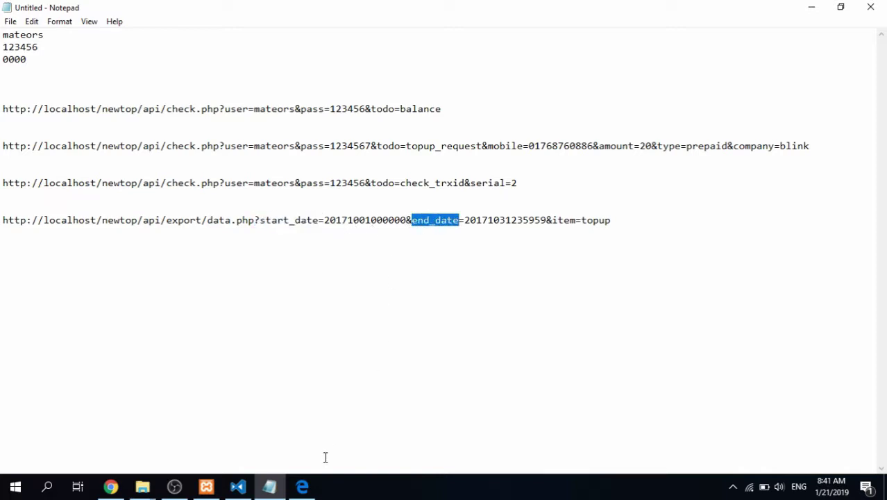
# Copy the yyyymmddHHmmss date format from the PDF onto a new line below the URL
pyautogui.click(304, 486)
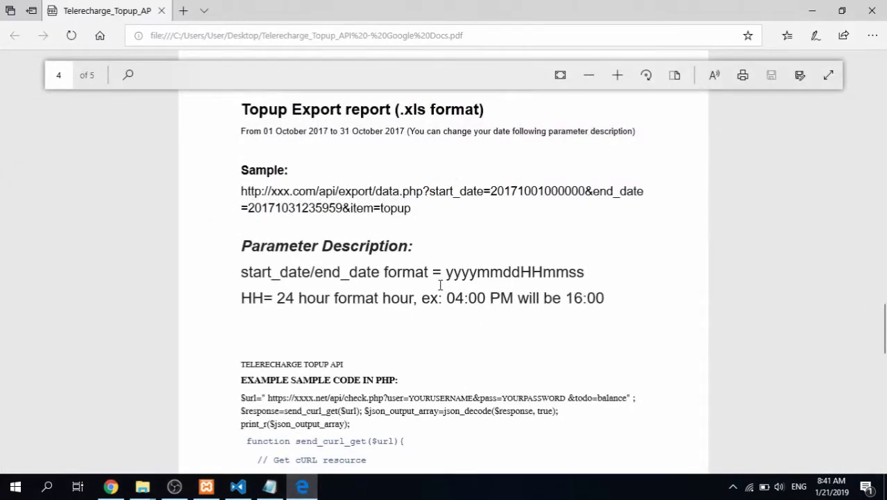
pyautogui.moveTo(445, 271); pyautogui.dragTo(562, 272)
pyautogui.hotkey('ctrl', 'c')
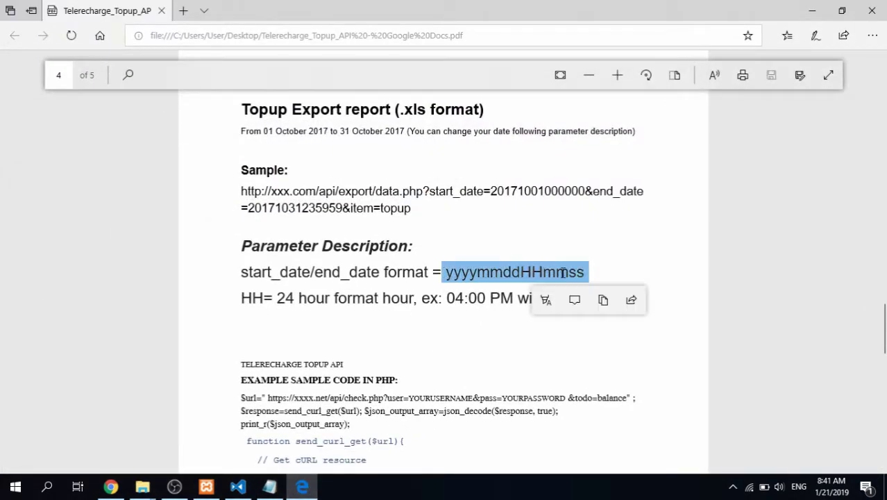
pyautogui.click(610, 221)
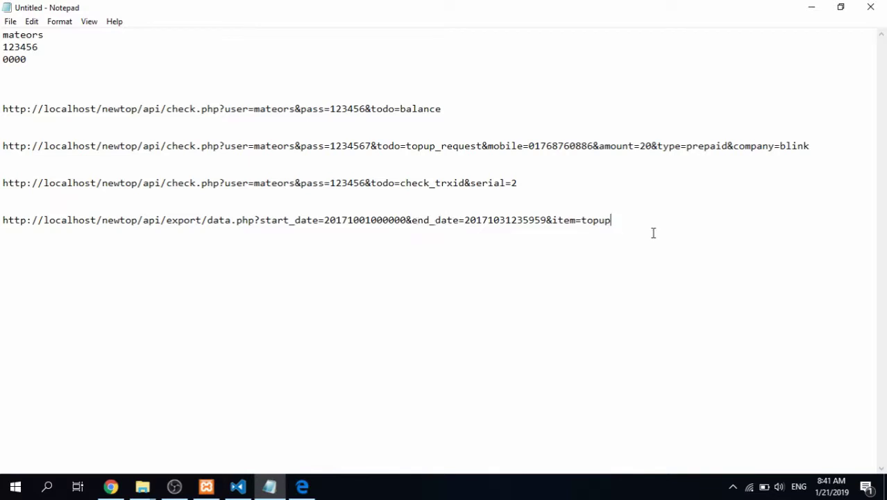
pyautogui.press('Return')
pyautogui.hotkey('ctrl', 'v')
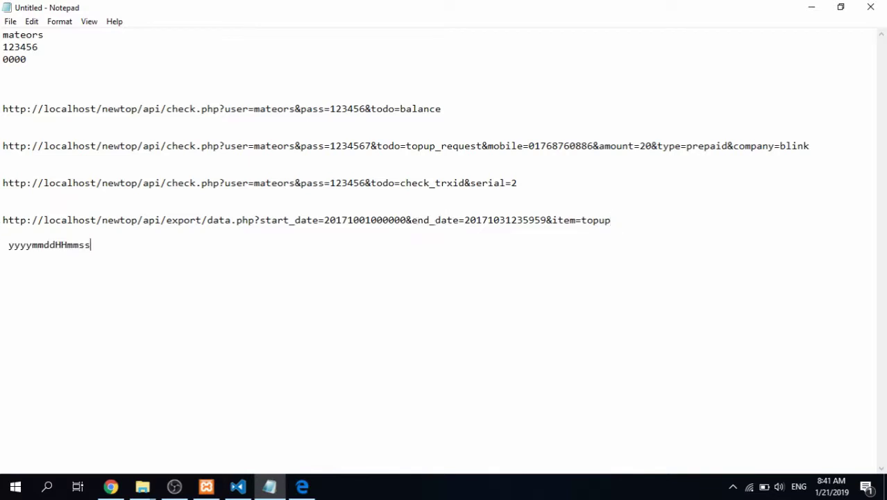
# Add a line under yyyymmddHHmmss and highlight its year, month and hour parts
pyautogui.press('Return')
pyautogui.moveTo(32, 247)
pyautogui.mouseDown()
pyautogui.moveTo(8, 250)
pyautogui.moveTo(44, 247)
pyautogui.moveTo(32, 247)
pyautogui.mouseUp()
pyautogui.moveTo(32, 245)
pyautogui.mouseDown()
pyautogui.moveTo(51, 245)
pyautogui.moveTo(44, 245)
pyautogui.mouseUp()
pyautogui.moveTo(56, 245); pyautogui.dragTo(68, 245)
pyautogui.click(61, 247)
pyautogui.moveTo(67, 246); pyautogui.dragTo(56, 247)
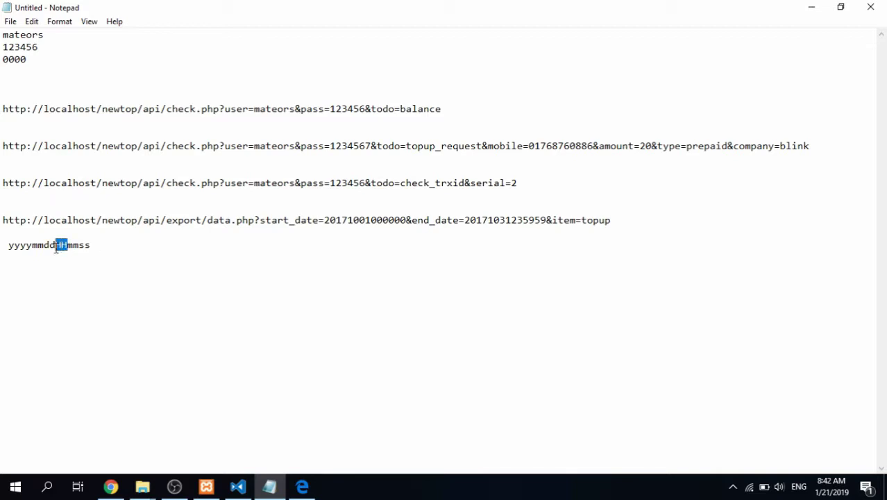
pyautogui.click(99, 253)
# Note the example hour 16 on its own line under the format
pyautogui.press('Return')
pyautogui.write('04')
pyautogui.press('BackSpace')
pyautogui.press('BackSpace')
pyautogui.write('16')
pyautogui.press('Return')
# Type the example 04:00 pm = 16:00 on the next line
pyautogui.write('04:00 pm = 16:00')
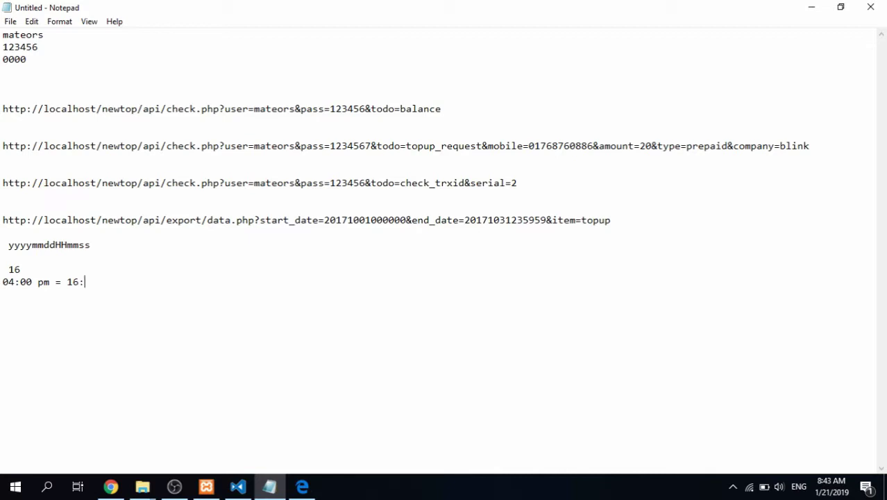
pyautogui.press('Home')
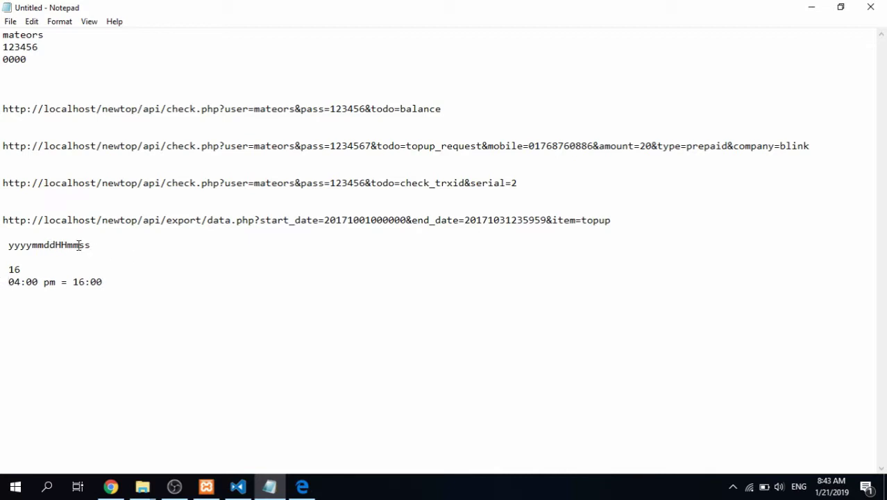
# Refine the time example to 04:00 pm = 16:01:10, adding minutes and seconds
pyautogui.moveTo(78, 244); pyautogui.dragTo(73, 244)
pyautogui.click(66, 269)
pyautogui.click(124, 281)
pyautogui.press('BackSpace')
pyautogui.write('1')
pyautogui.moveTo(72, 282); pyautogui.dragTo(124, 281)
pyautogui.click(75, 248)
pyautogui.click(88, 246)
pyautogui.click(135, 288)
pyautogui.write(':01')
pyautogui.press('BackSpace')
pyautogui.press('BackSpace')
pyautogui.write('10')
# Insert a blank line beneath the yyyymmddHHmmss format line
pyautogui.press('Return')
pyautogui.click(108, 249)
pyautogui.press('Return')
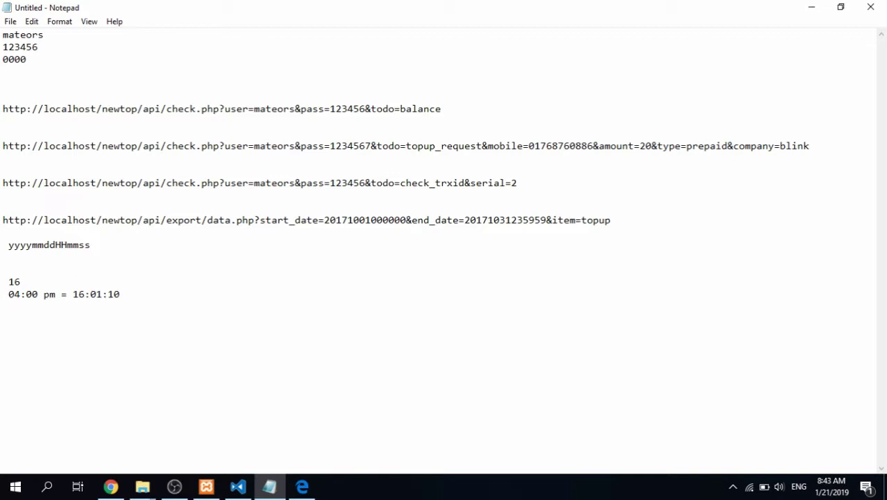
pyautogui.click(111, 486)
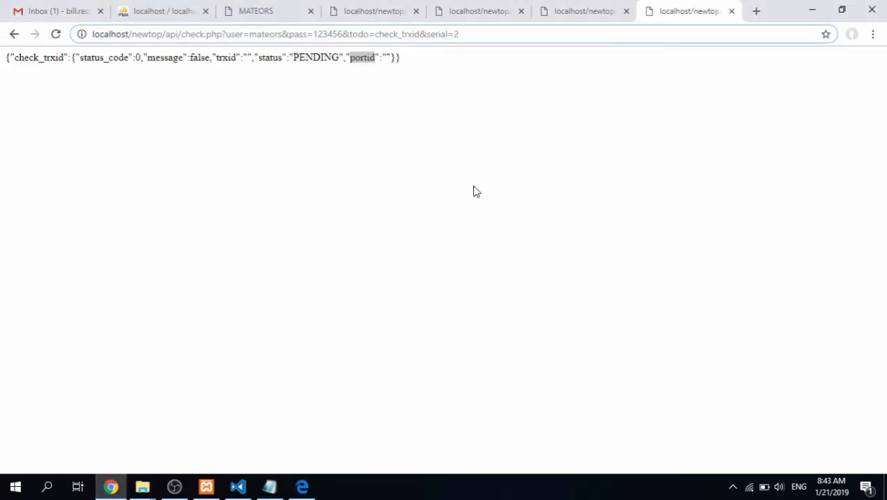
pyautogui.click(562, 11)
pyautogui.click(489, 14)
pyautogui.click(254, 8)
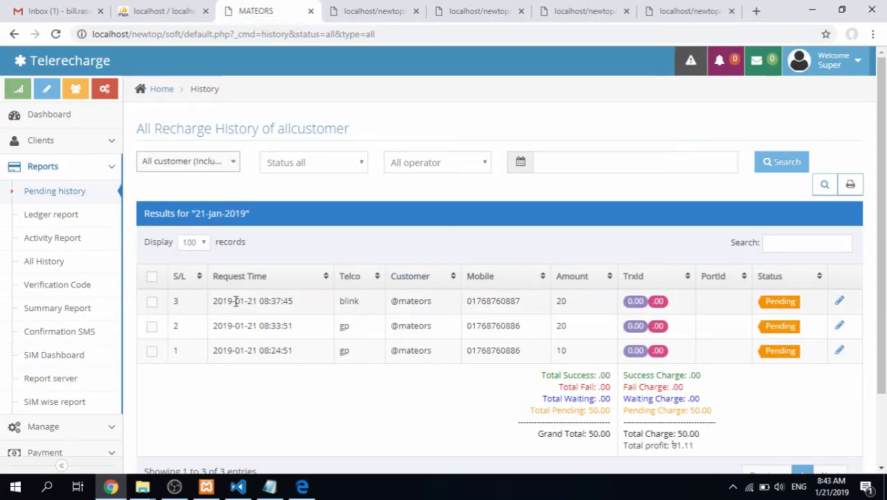
pyautogui.moveTo(215, 300); pyautogui.dragTo(307, 301)
pyautogui.hotkey('ctrl', 'c')
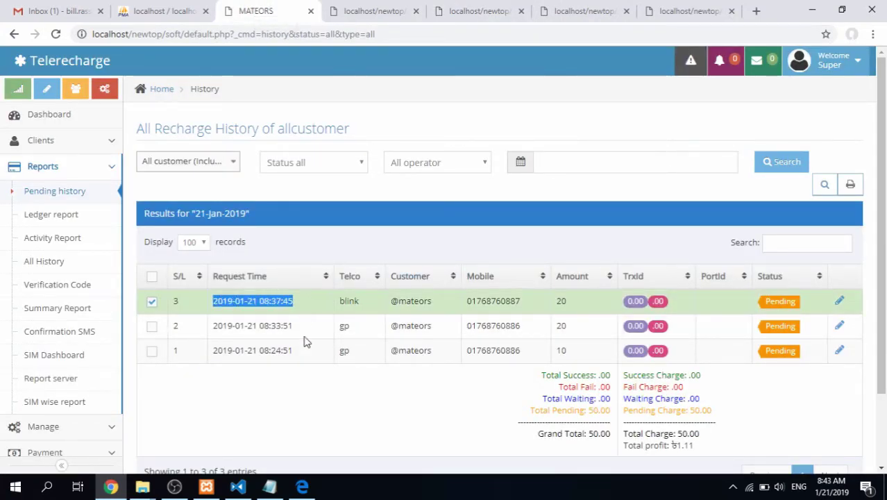
# Paste the timestamp on a new line below the date format, with an empty line after
pyautogui.click(269, 486)
pyautogui.press('Return')
pyautogui.hotkey('ctrl', 'v')
pyautogui.press('Return')
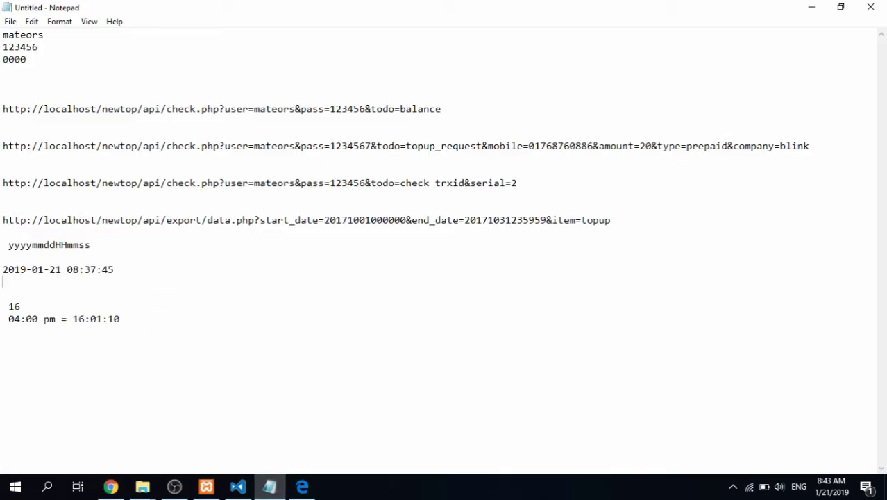
pyautogui.press('Up')
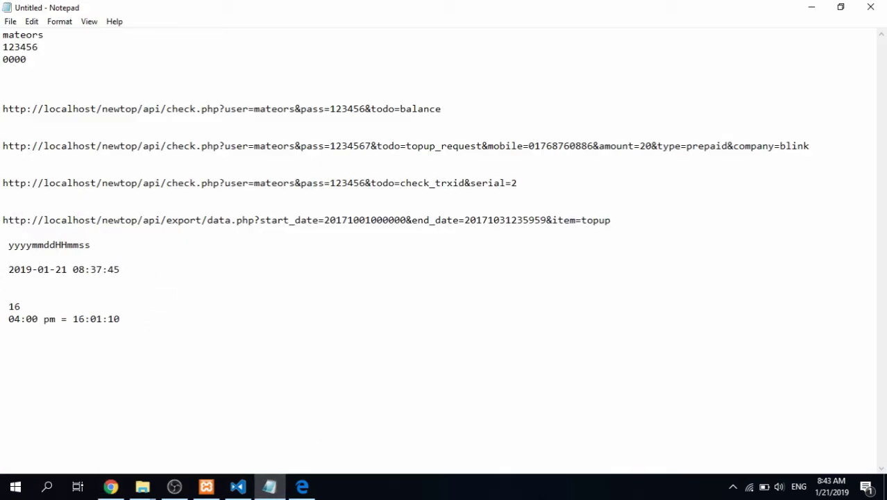
pyautogui.press('End')
pyautogui.press('Return')
pyautogui.press('Return')
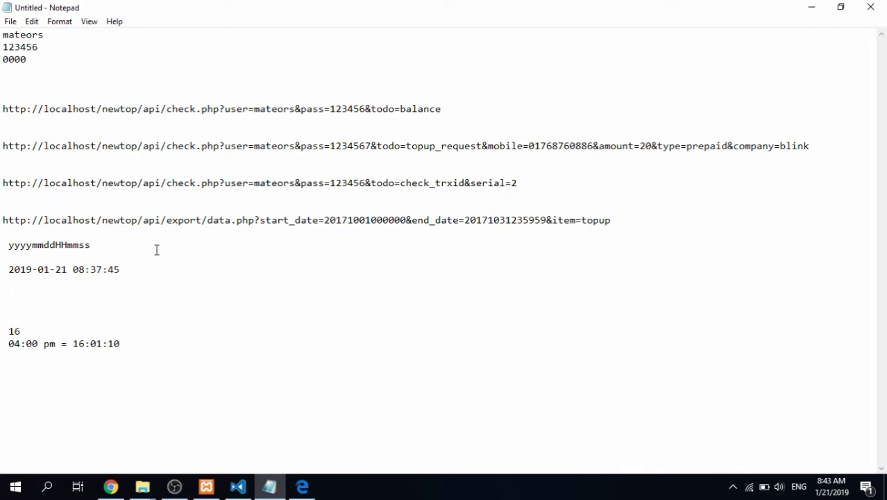
# Check the start_date/end_date format explanation in the API documentation PDF
pyautogui.click(305, 488)
pyautogui.moveTo(241, 271); pyautogui.dragTo(605, 290)
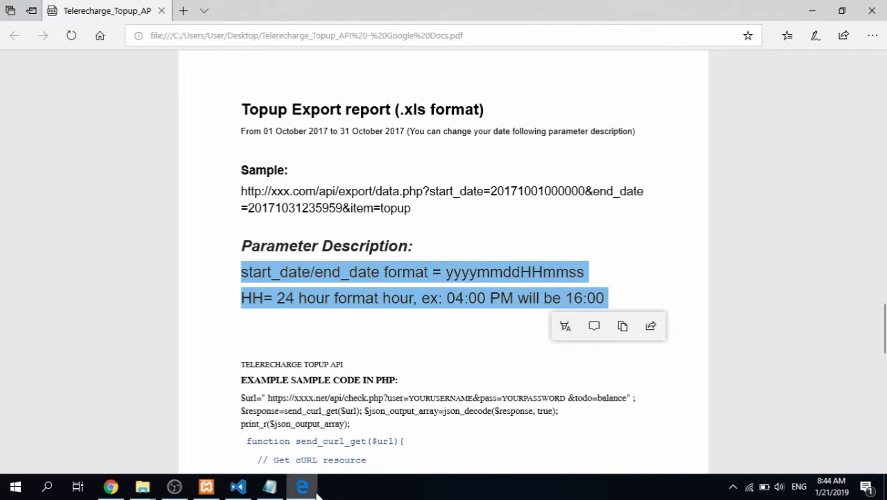
pyautogui.click(303, 488)
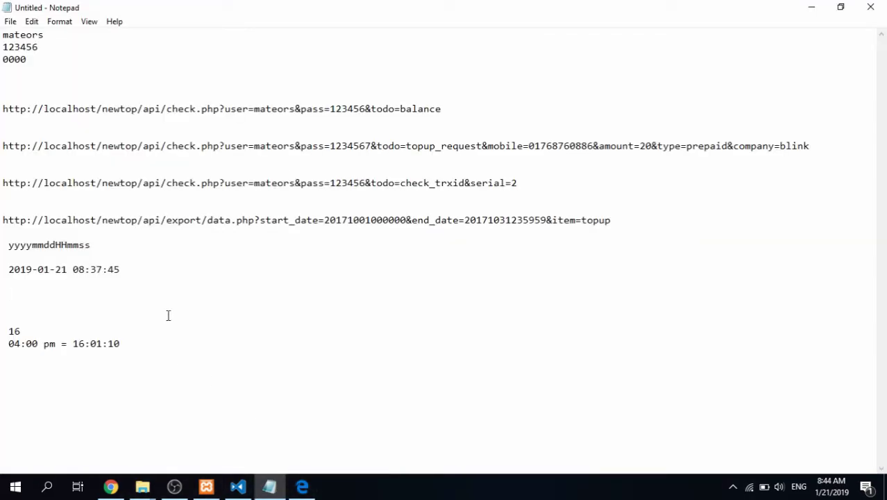
pyautogui.write('2019-')
pyautogui.press('BackSpace')
pyautogui.write("'")
pyautogui.press('BackSpace')
pyautogui.write('.')
pyautogui.press('BackSpace')
pyautogui.moveTo(10, 245); pyautogui.dragTo(91, 249)
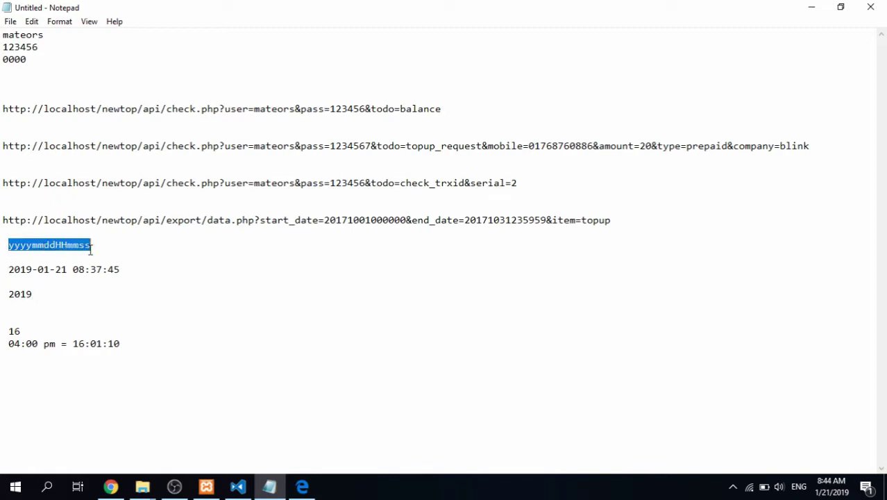
pyautogui.click(43, 292)
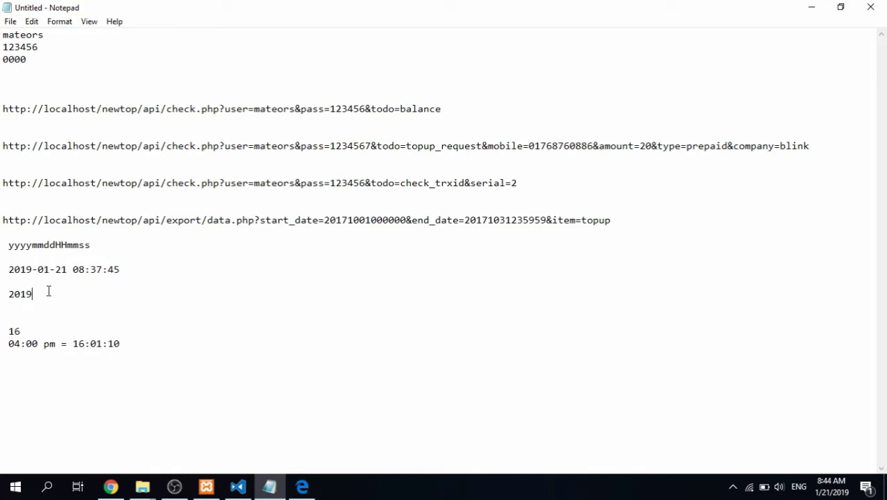
pyautogui.write('0121083700')
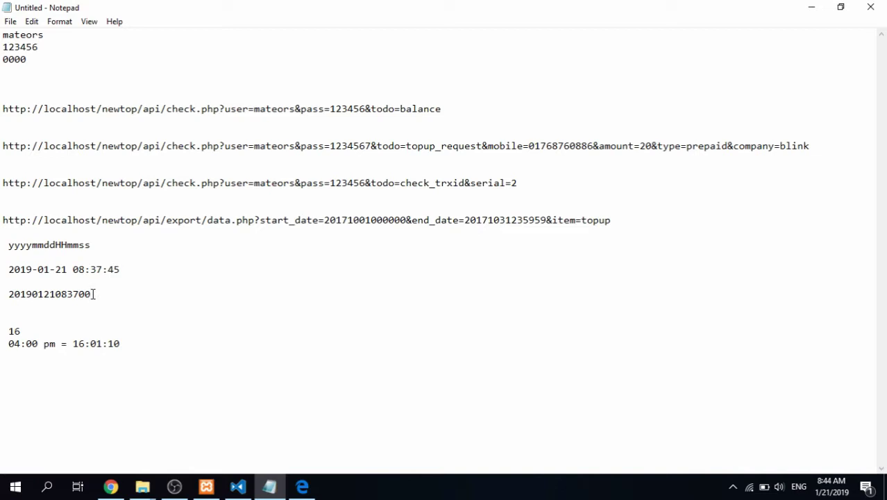
# Copy the start time onto a new line below and delete its minutes 37
pyautogui.hotkey('shift', 'Home')
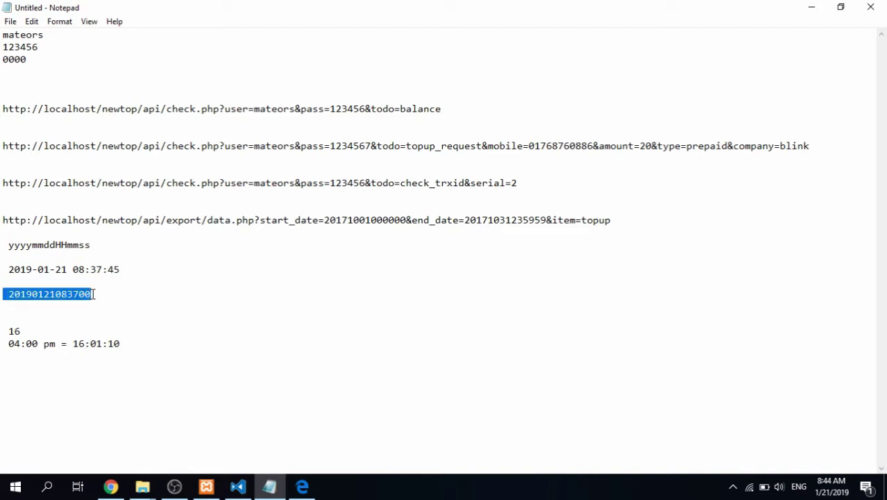
pyautogui.hotkey('ctrl', 'c')
pyautogui.press('End')
pyautogui.press('Return')
pyautogui.press('Return')
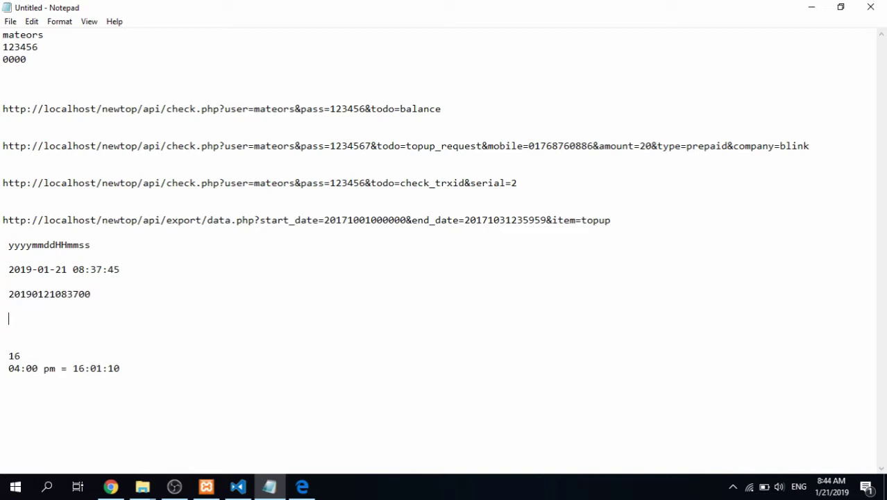
pyautogui.hotkey('ctrl', 'v')
pyautogui.hotkey('ctrl', 'Left')
pyautogui.press('BackSpace')
pyautogui.click(79, 319)
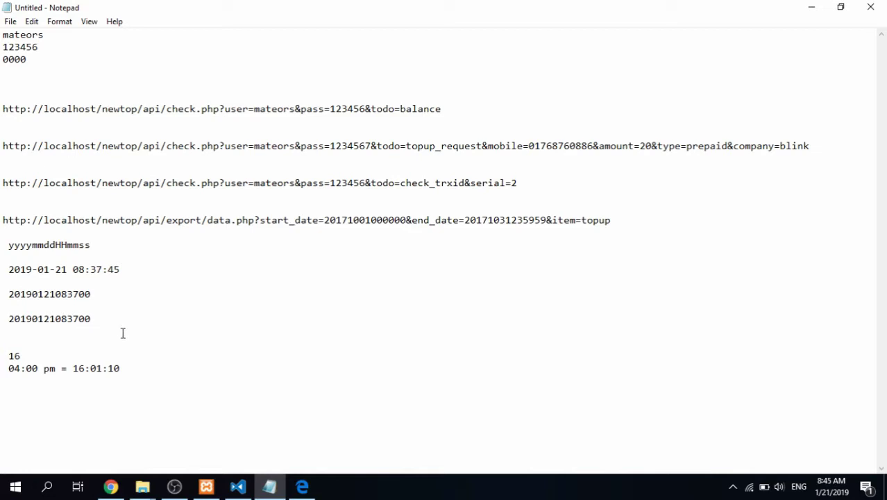
pyautogui.press('BackSpace')
pyautogui.press('BackSpace')
pyautogui.write('45')
pyautogui.moveTo(90, 293); pyautogui.dragTo(9, 295)
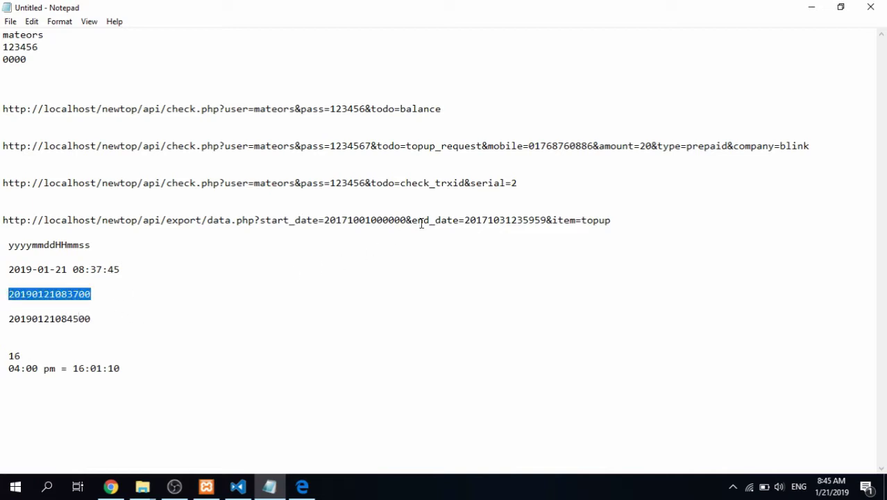
pyautogui.moveTo(406, 220); pyautogui.dragTo(323, 219)
pyautogui.hotkey('ctrl', 'v')
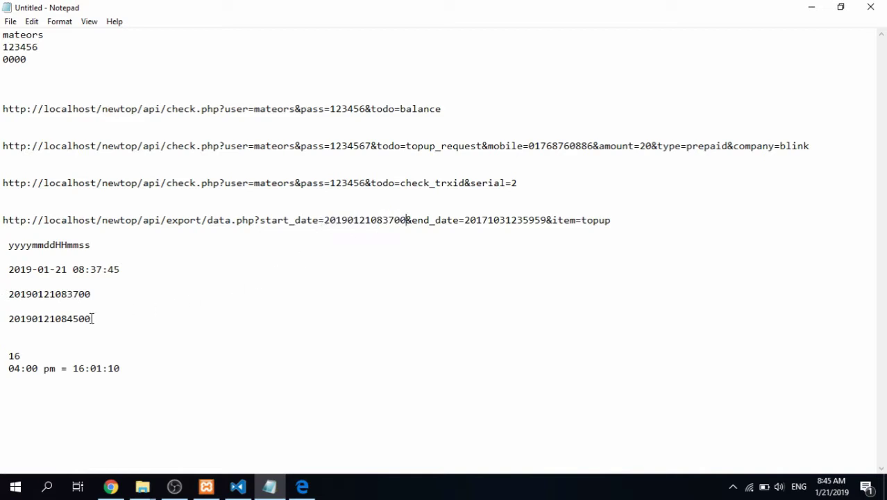
pyautogui.moveTo(91, 319); pyautogui.dragTo(8, 319)
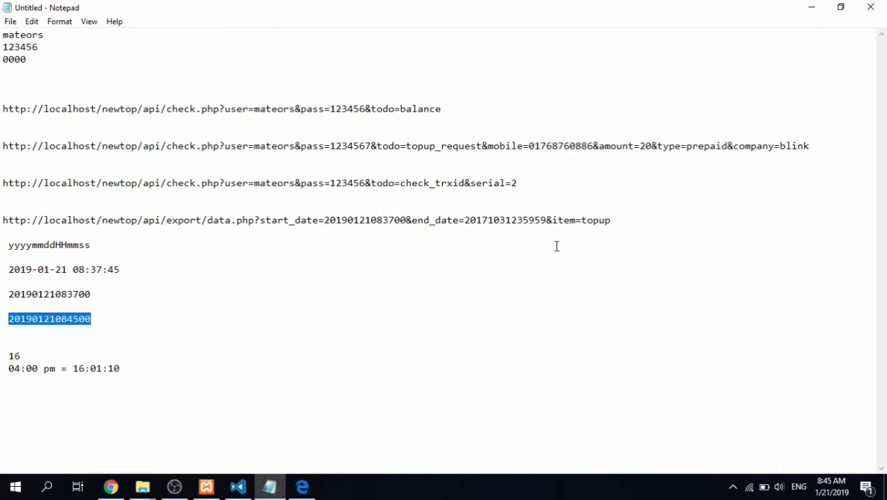
pyautogui.moveTo(546, 220); pyautogui.dragTo(464, 220)
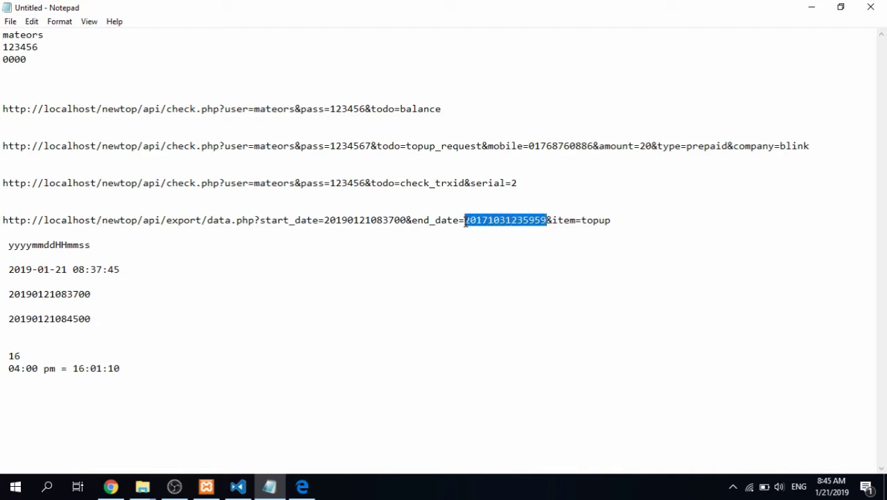
pyautogui.hotkey('ctrl', 'v')
pyautogui.moveTo(614, 221); pyautogui.dragTo(2, 221)
pyautogui.hotkey('ctrl', 'c')
pyautogui.click(110, 486)
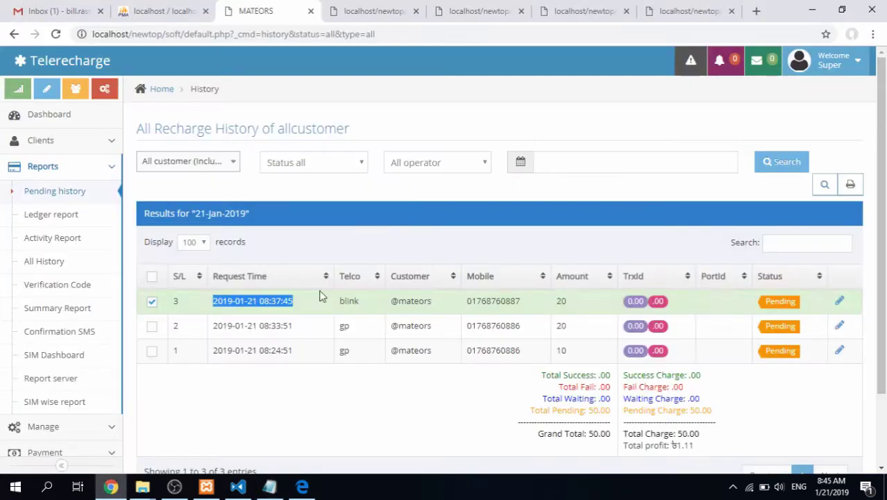
# Load the export URL in a new Chrome tab and save the topup_report .xls to the Desktop
pyautogui.click(756, 12)
pyautogui.hotkey('ctrl', 'v')
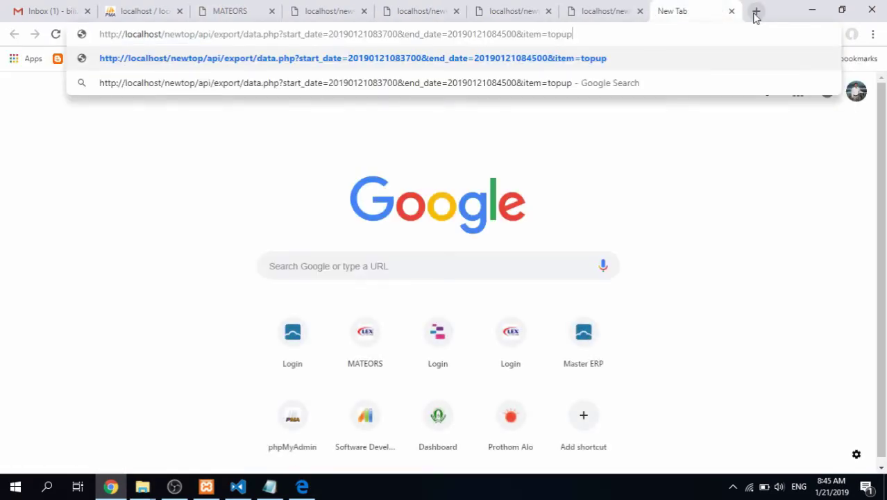
pyautogui.press('Return')
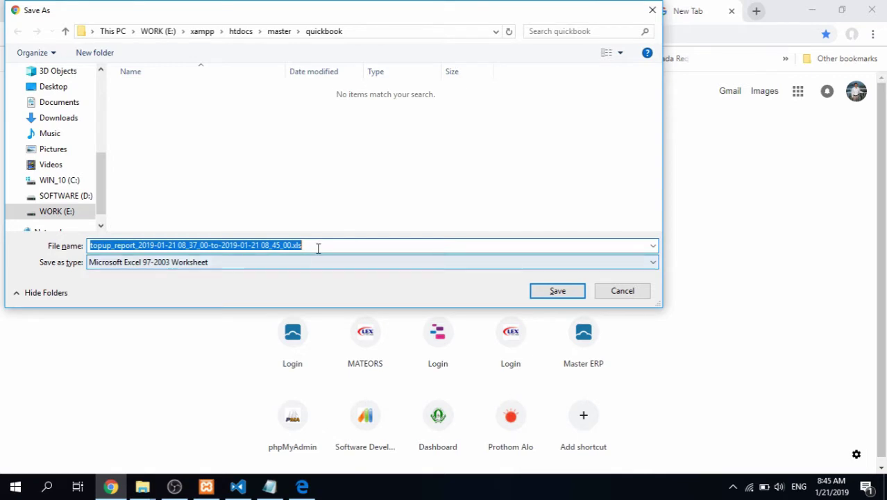
pyautogui.click(54, 86)
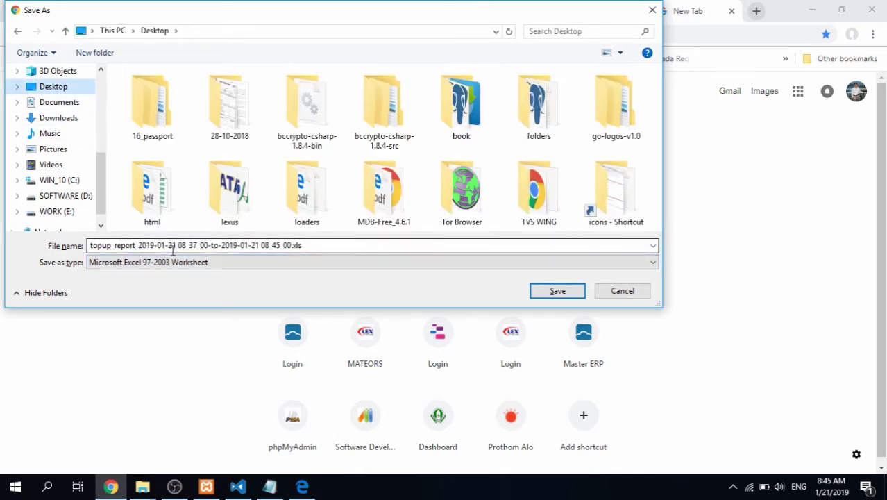
pyautogui.click(557, 290)
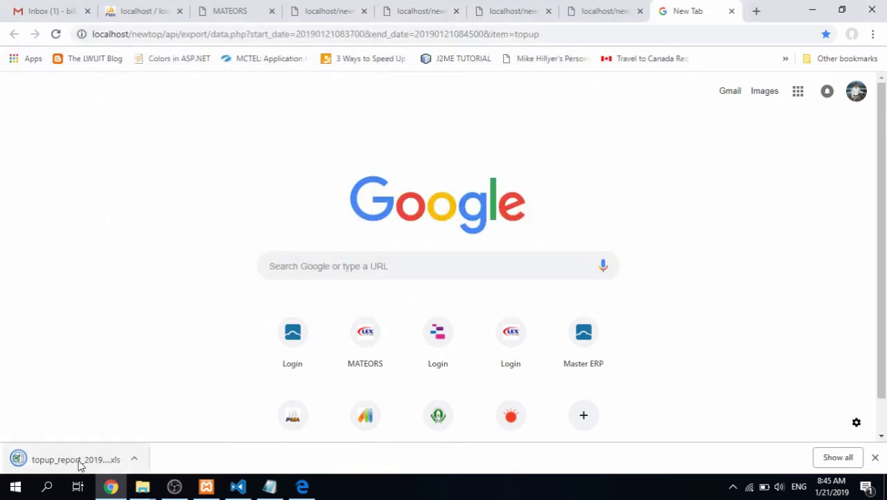
# Open the report in Excel and autofit columns A, F, J, update_date and afterbalance
pyautogui.click(73, 459)
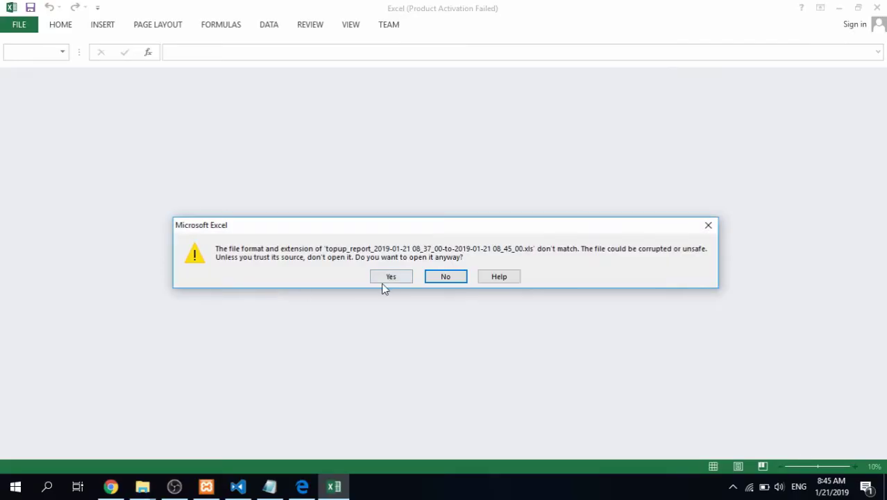
pyautogui.click(391, 277)
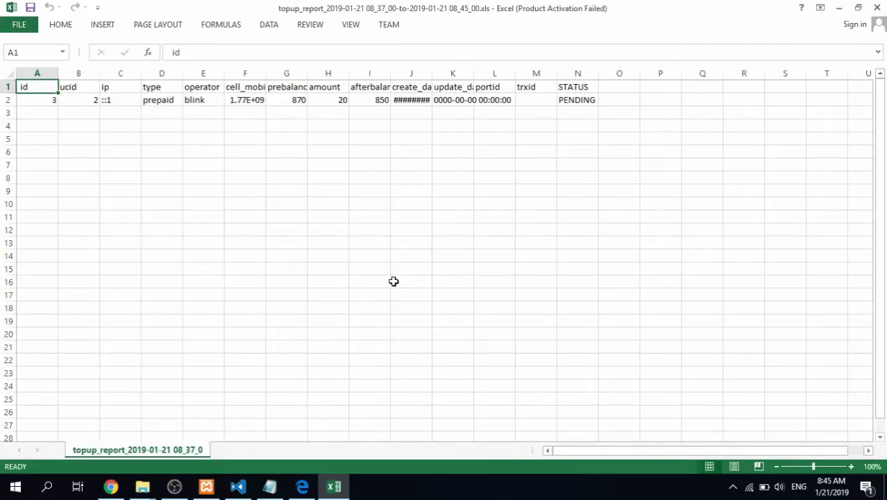
pyautogui.doubleClick(58, 74)
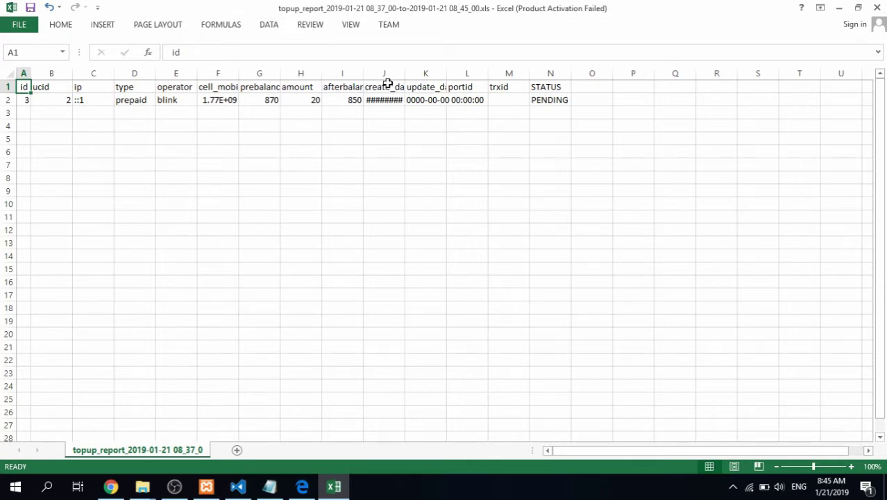
pyautogui.doubleClick(405, 72)
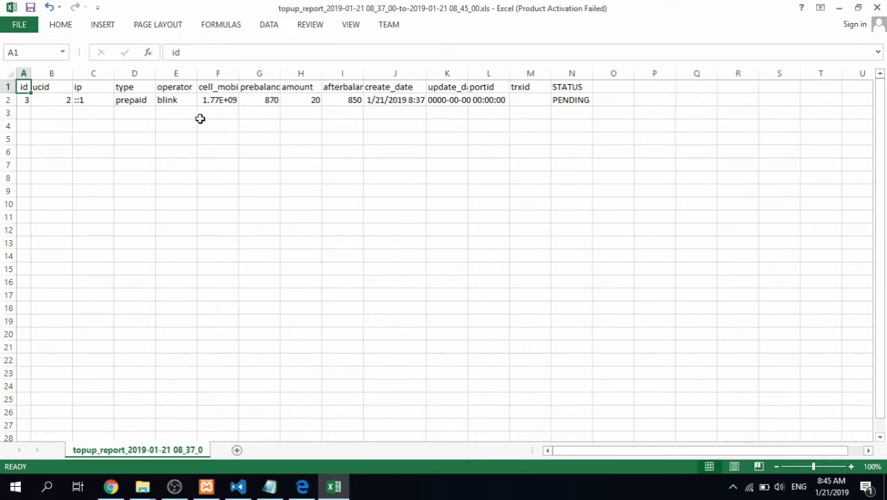
pyautogui.doubleClick(238, 73)
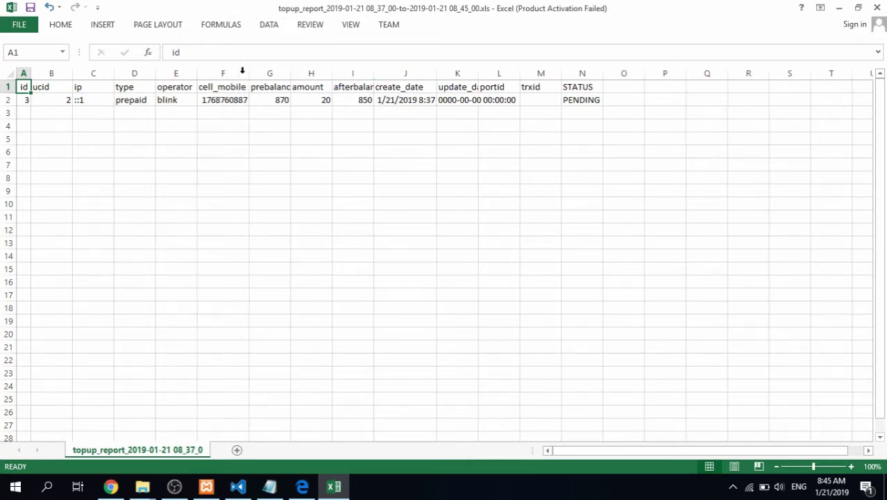
pyautogui.click(31, 120)
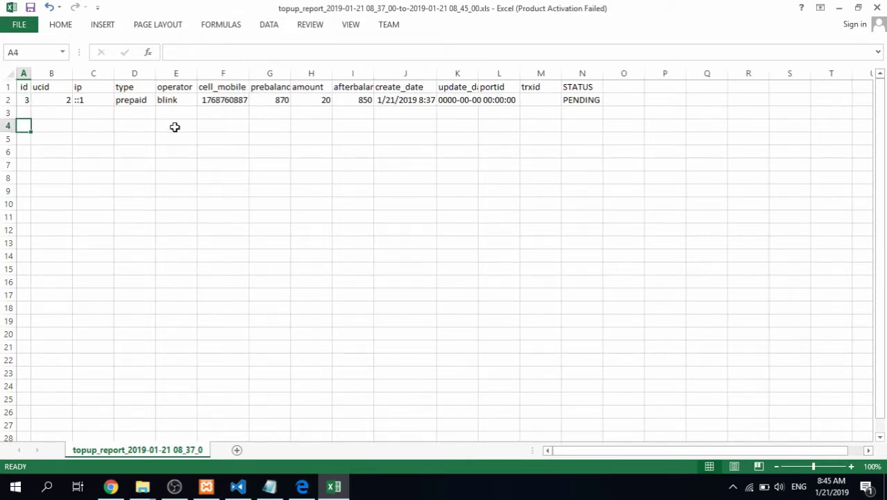
pyautogui.doubleClick(478, 73)
pyautogui.click(373, 74)
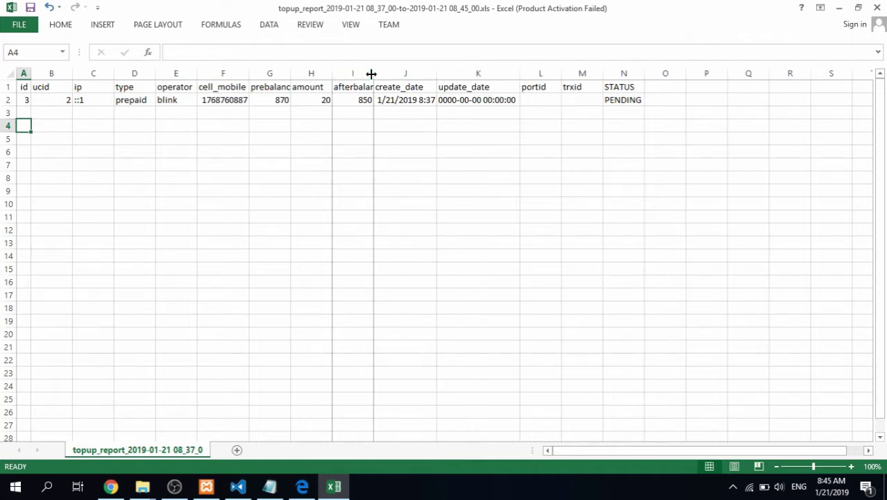
pyautogui.doubleClick(372, 73)
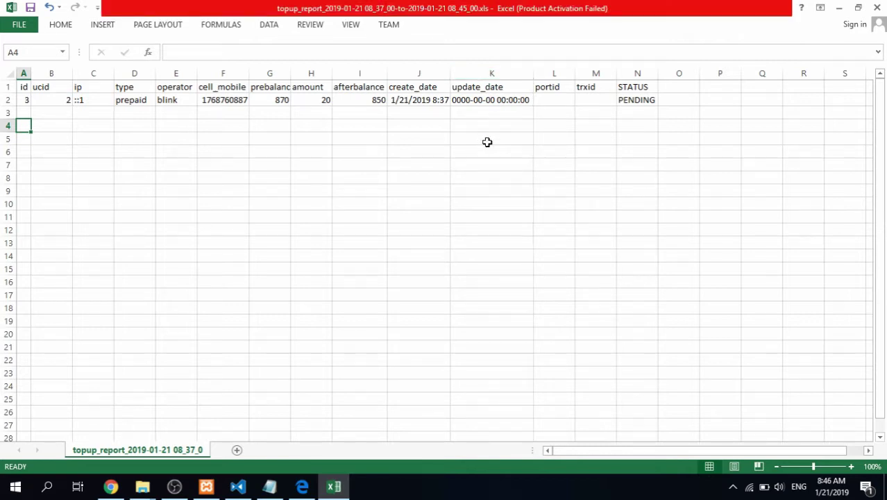
pyautogui.hotkey('alt', 'Tab')
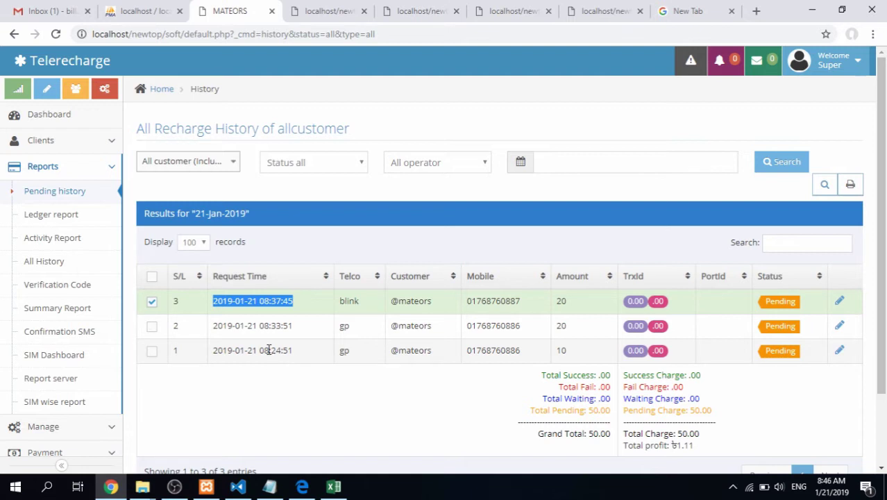
# Note the earliest top-up's 08:24:51 request time, then untick it and the 08:37:45 row
pyautogui.moveTo(260, 351); pyautogui.dragTo(290, 352)
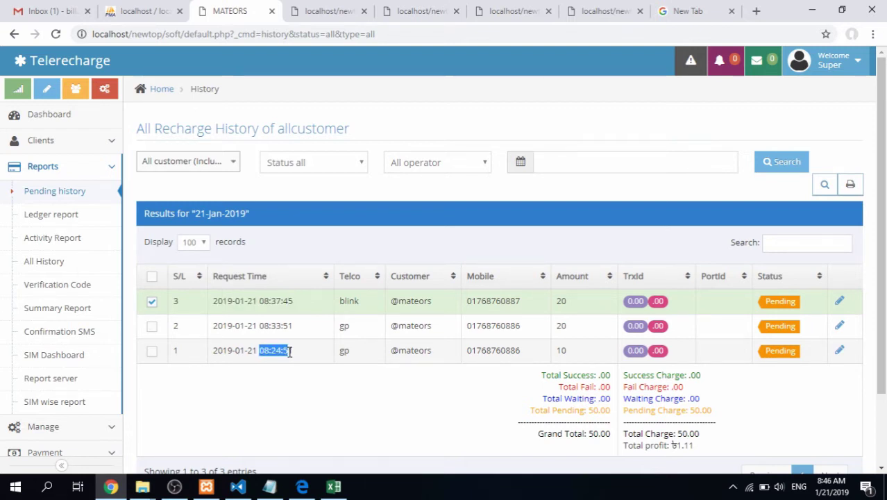
pyautogui.click(270, 486)
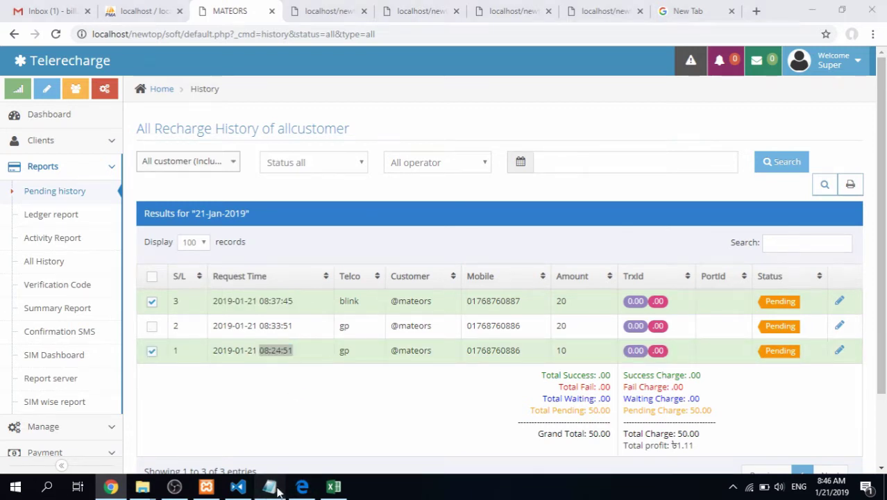
pyautogui.click(82, 233)
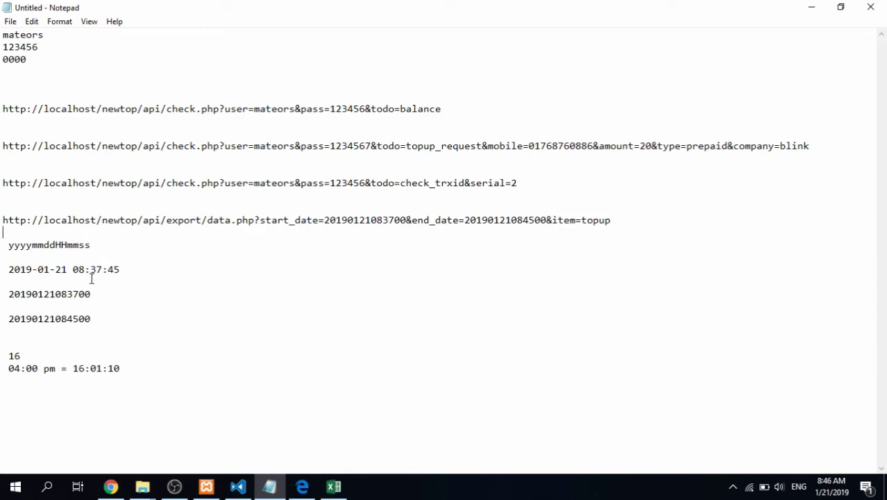
pyautogui.click(110, 486)
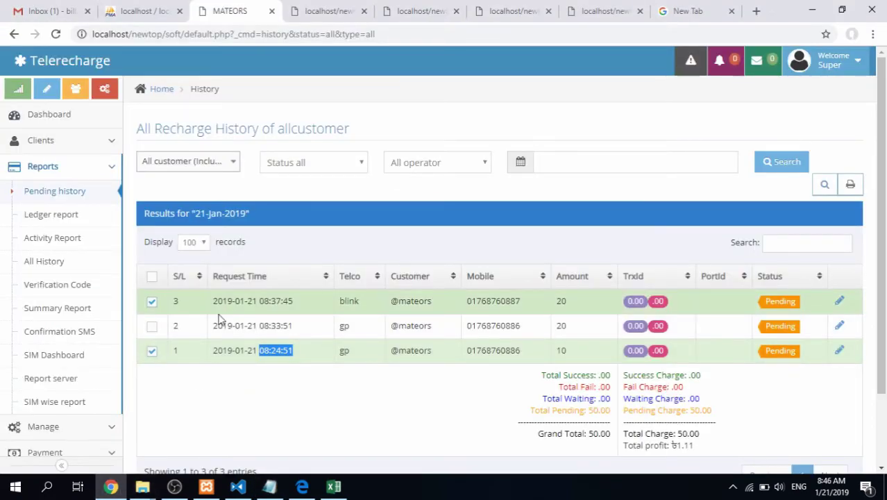
pyautogui.click(175, 350)
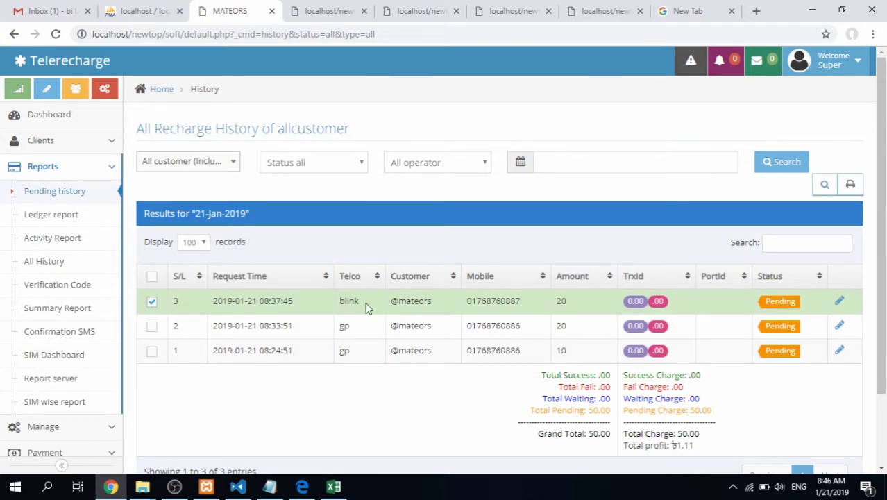
pyautogui.click(250, 311)
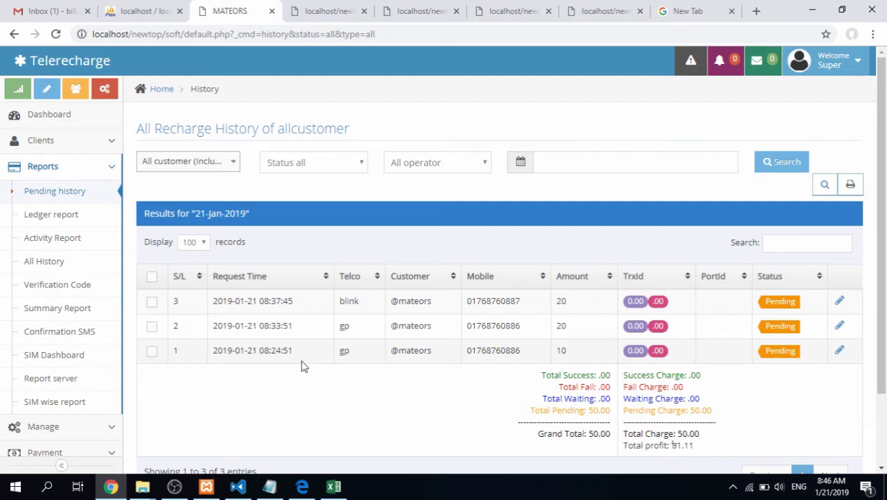
pyautogui.click(271, 486)
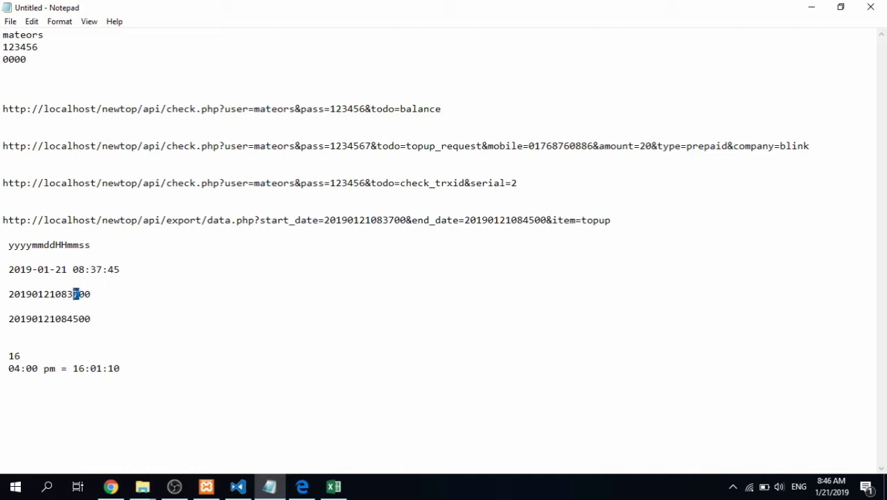
pyautogui.write('00')
pyautogui.moveTo(99, 295); pyautogui.dragTo(8, 297)
pyautogui.hotkey('ctrl', 'c')
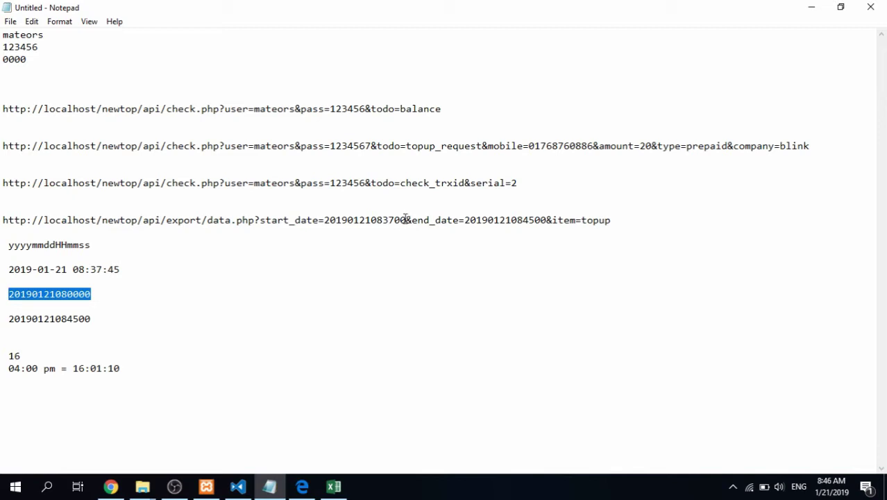
pyautogui.moveTo(407, 219); pyautogui.dragTo(324, 219)
pyautogui.hotkey('ctrl', 'v')
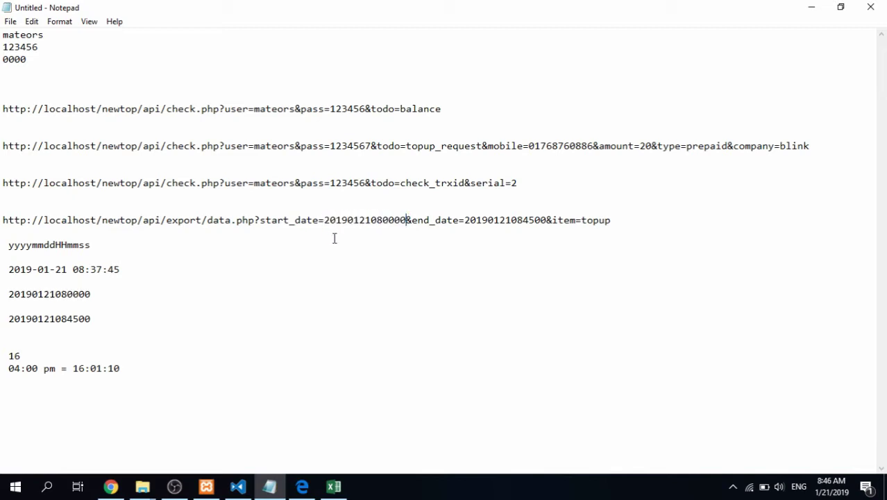
pyautogui.moveTo(613, 221); pyautogui.dragTo(2, 223)
pyautogui.hotkey('ctrl', 'c')
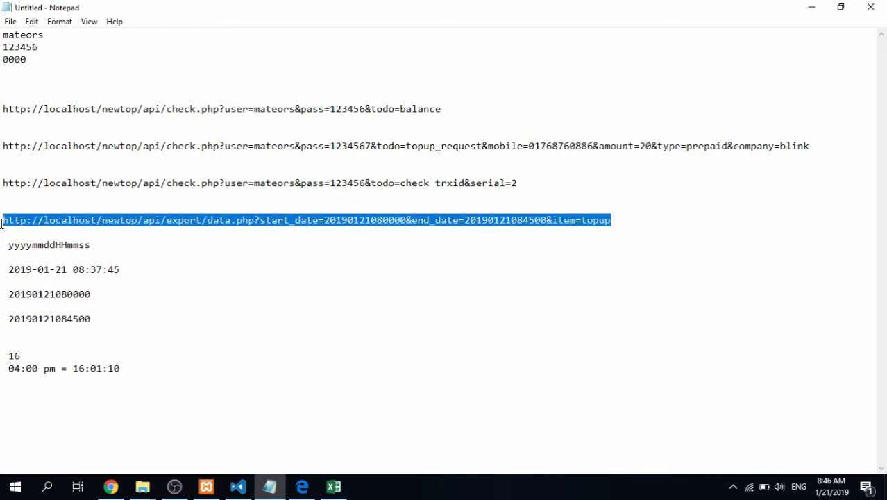
# Download the 08:00–08:45 topup_report XLS in Chrome's new tab and open it
pyautogui.click(110, 486)
pyautogui.click(673, 11)
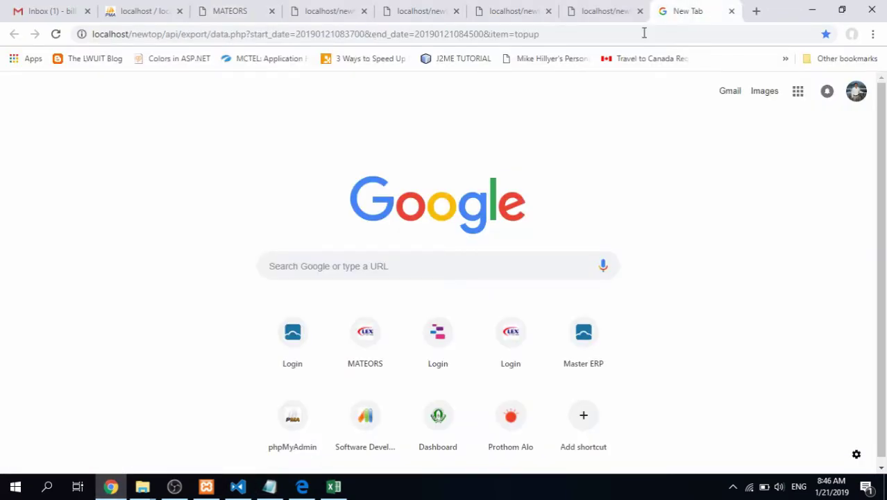
pyautogui.click(631, 35)
pyautogui.hotkey('ctrl', 'v')
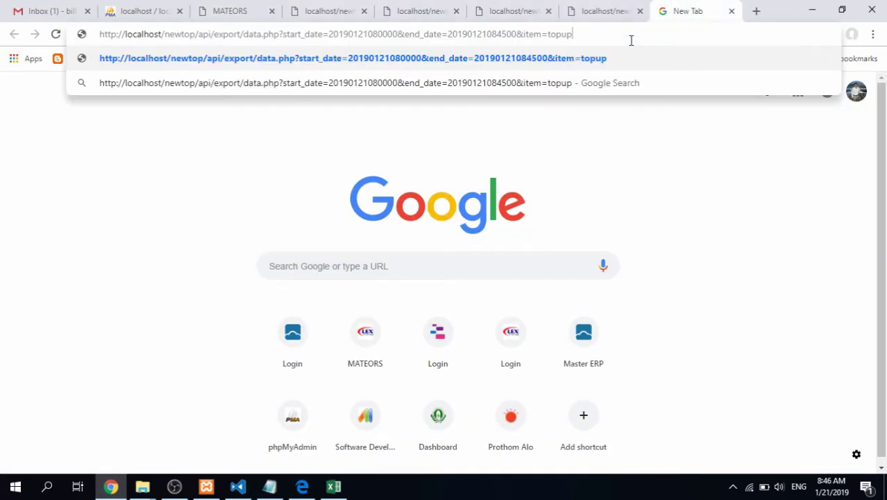
pyautogui.press('Return')
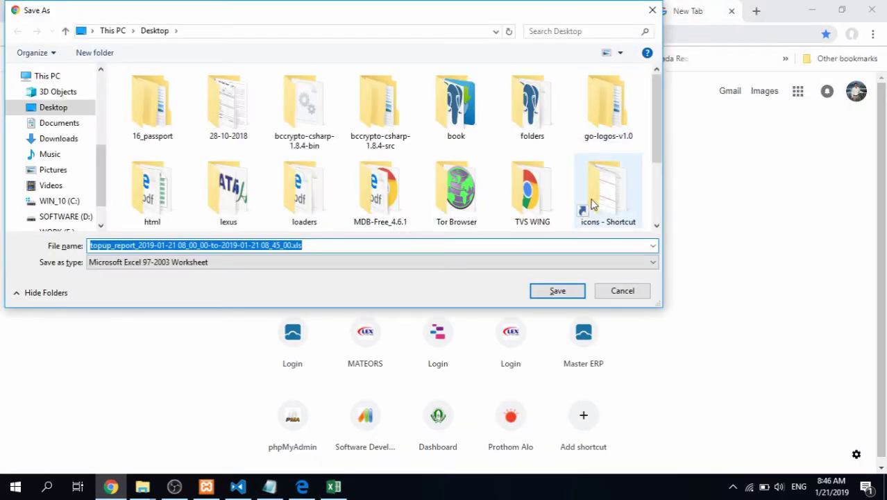
pyautogui.click(557, 291)
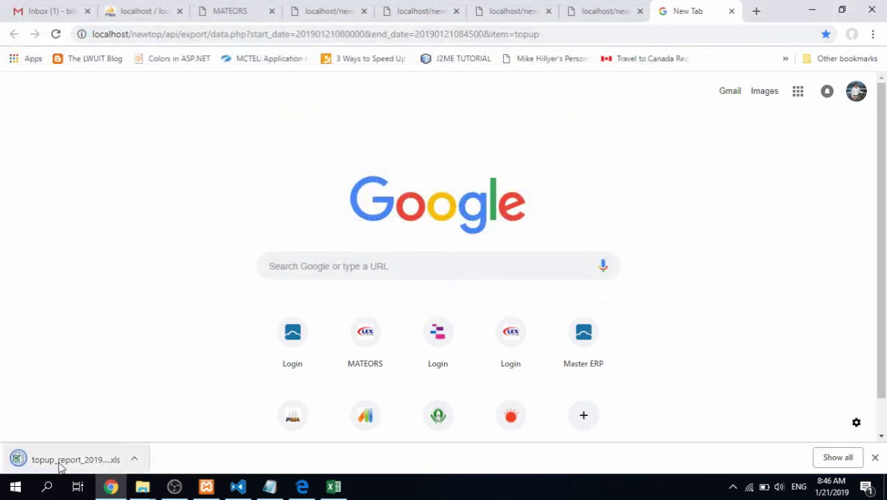
pyautogui.click(59, 464)
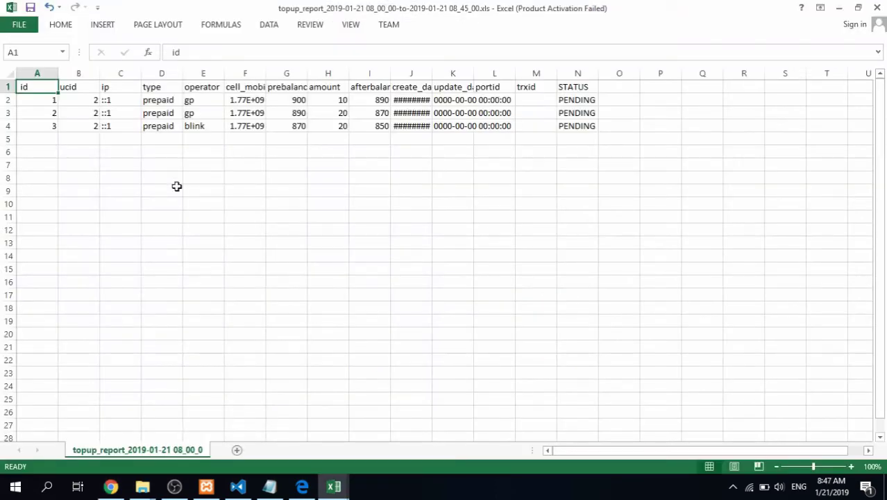
# Fit the create_date column and compare the three data rows with the recharge history tab
pyautogui.click(160, 178)
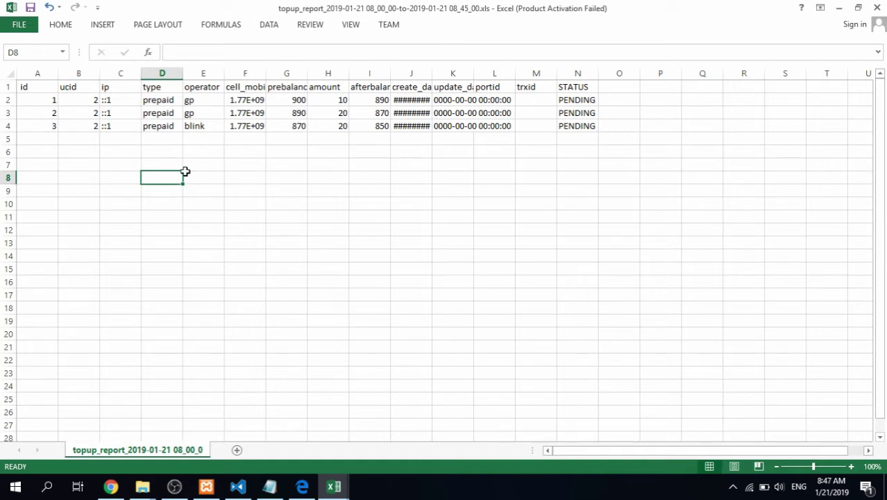
pyautogui.doubleClick(432, 73)
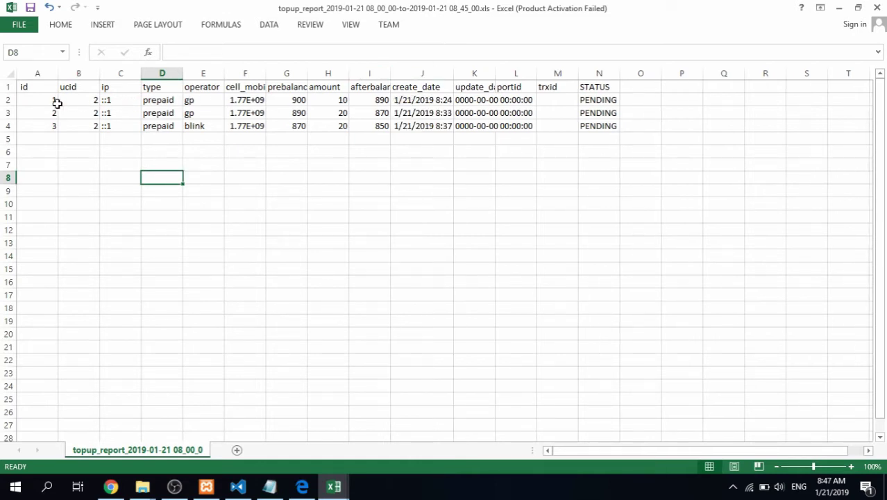
pyautogui.moveTo(23, 102); pyautogui.dragTo(598, 123)
pyautogui.hotkey('alt', 'Tab')
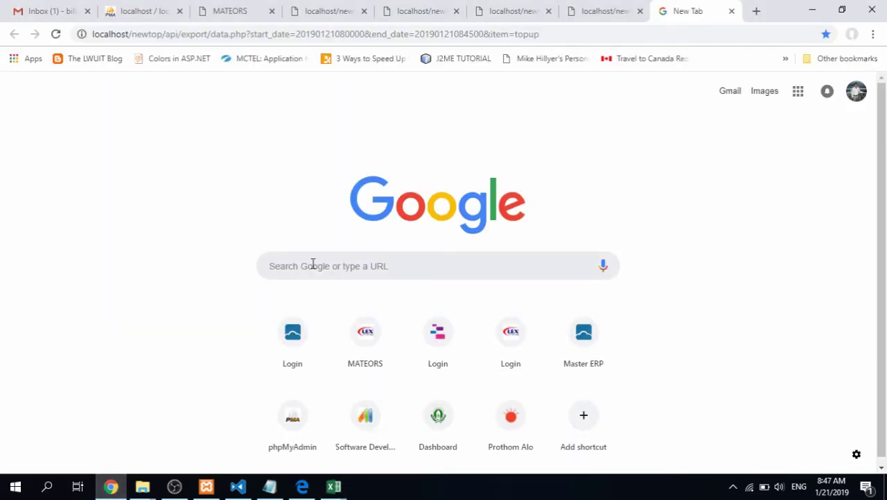
pyautogui.hotkey('ctrl', '3')
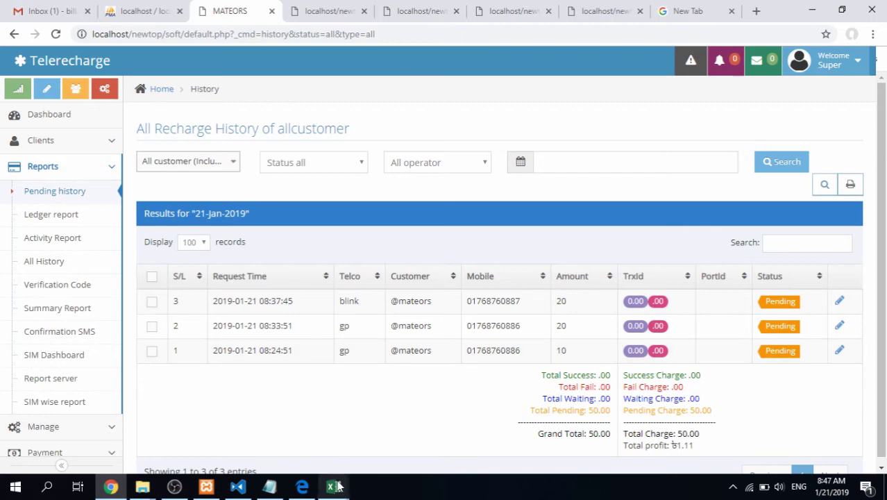
pyautogui.moveTo(338, 486)
# Autofit the update_date, cell_mobile and prebalance columns of the report
pyautogui.click(406, 423)
pyautogui.click(361, 167)
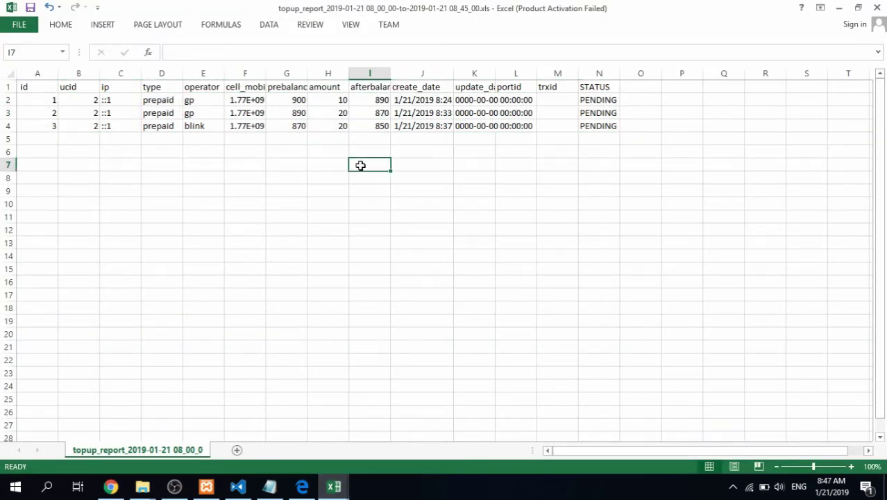
pyautogui.doubleClick(495, 73)
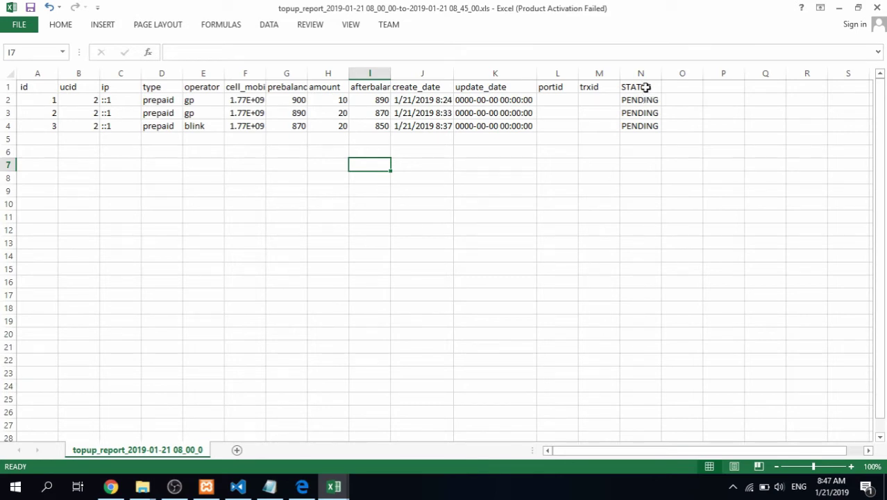
pyautogui.moveTo(644, 99); pyautogui.dragTo(639, 125)
pyautogui.moveTo(593, 99); pyautogui.dragTo(564, 124)
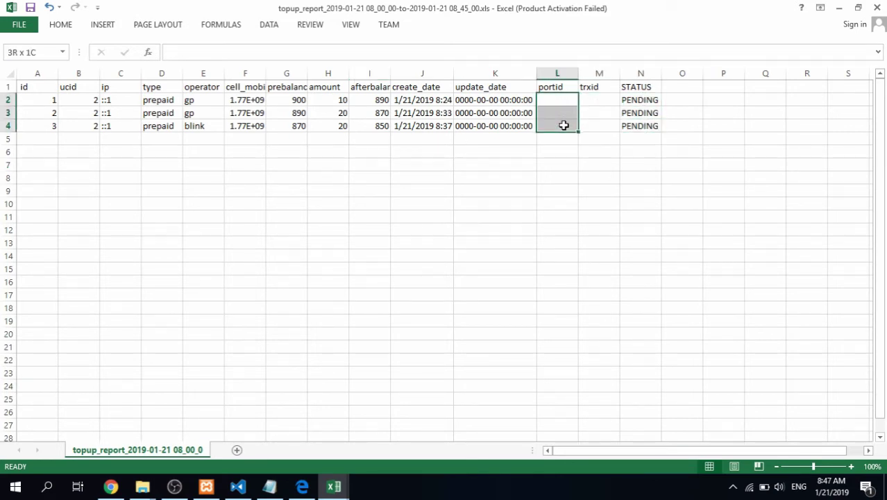
pyautogui.moveTo(493, 101); pyautogui.dragTo(492, 125)
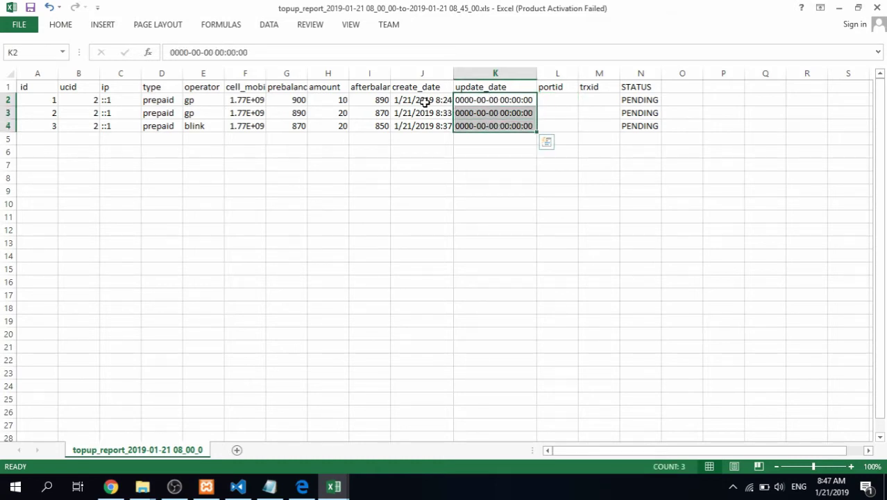
pyautogui.doubleClick(269, 74)
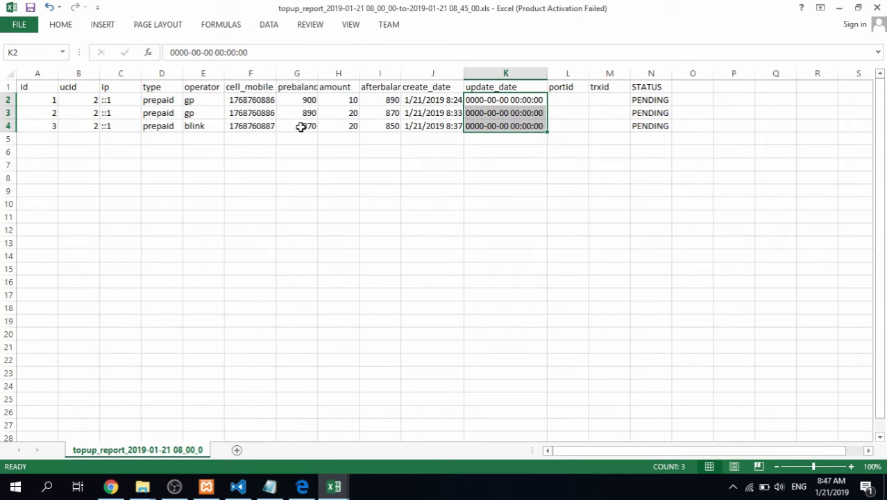
pyautogui.doubleClick(317, 73)
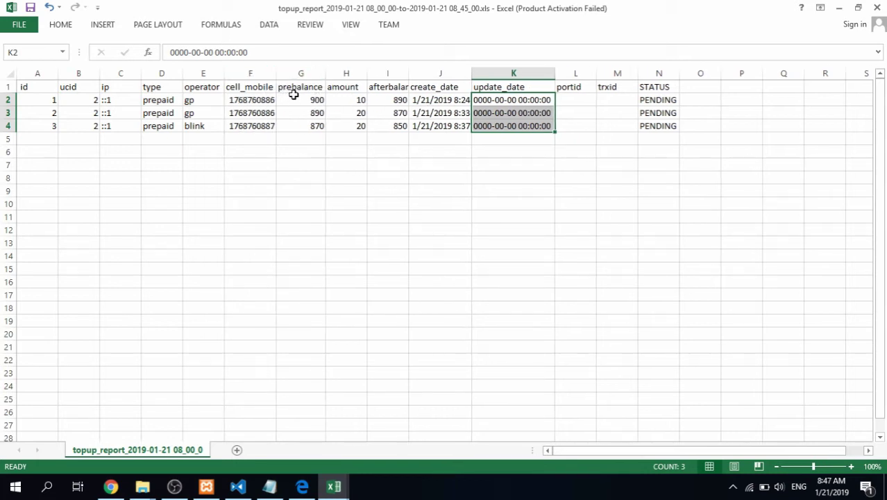
# Check the prebalance, amount and afterbalance values, then autofit the afterbalance and operator columns
pyautogui.click(295, 98)
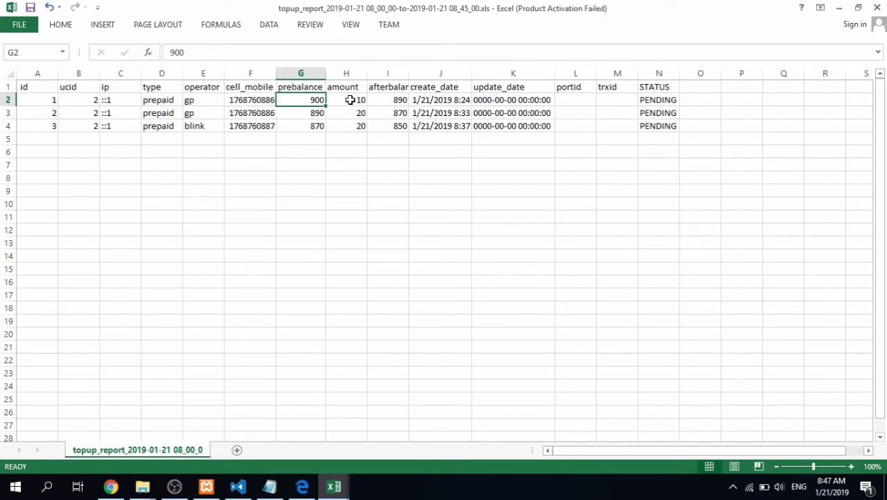
pyautogui.click(349, 100)
pyautogui.click(388, 102)
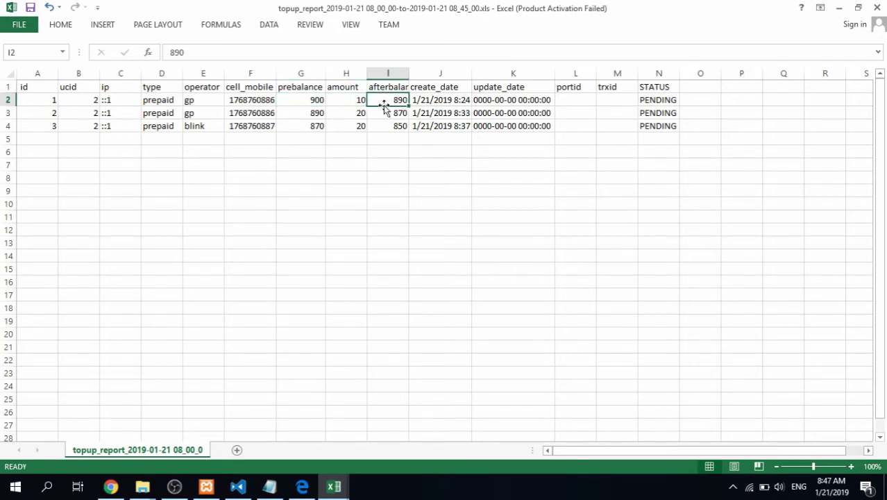
pyautogui.doubleClick(409, 74)
pyautogui.doubleClick(486, 74)
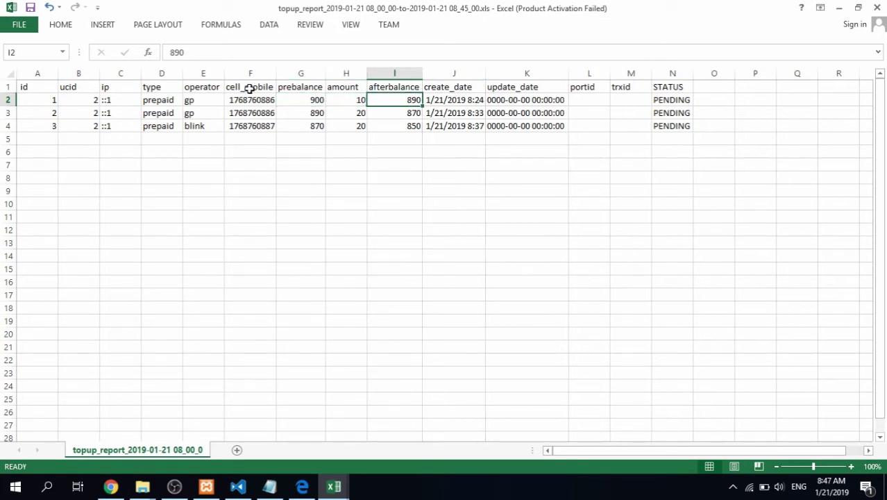
pyautogui.doubleClick(223, 73)
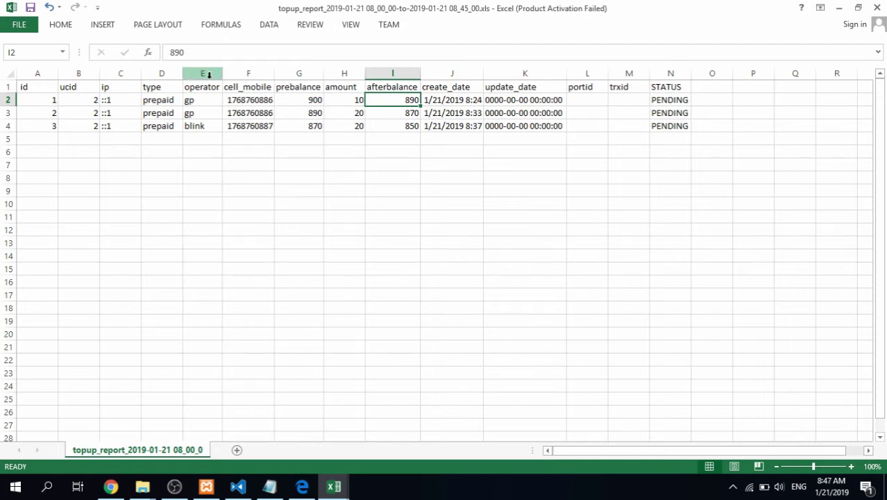
# Inspect the operator, type, ip, ucid and id cells of the three top-up rows
pyautogui.click(200, 113)
pyautogui.click(170, 74)
pyautogui.click(119, 85)
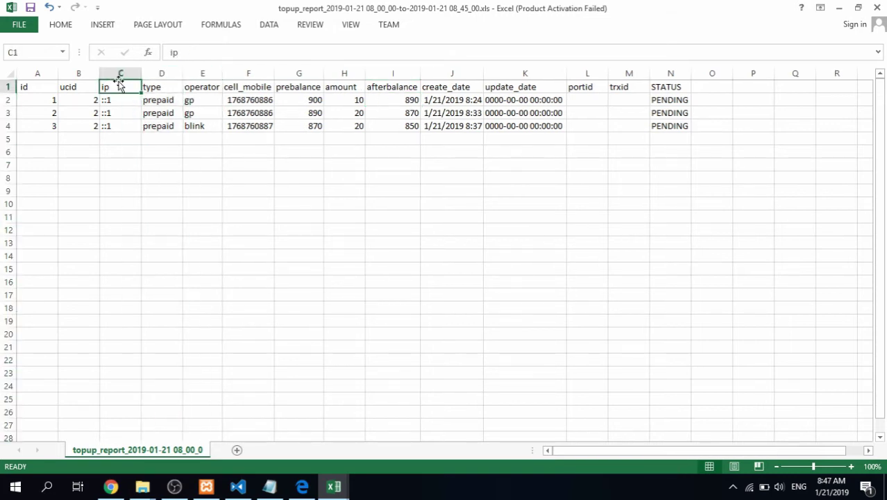
pyautogui.click(117, 122)
pyautogui.click(81, 88)
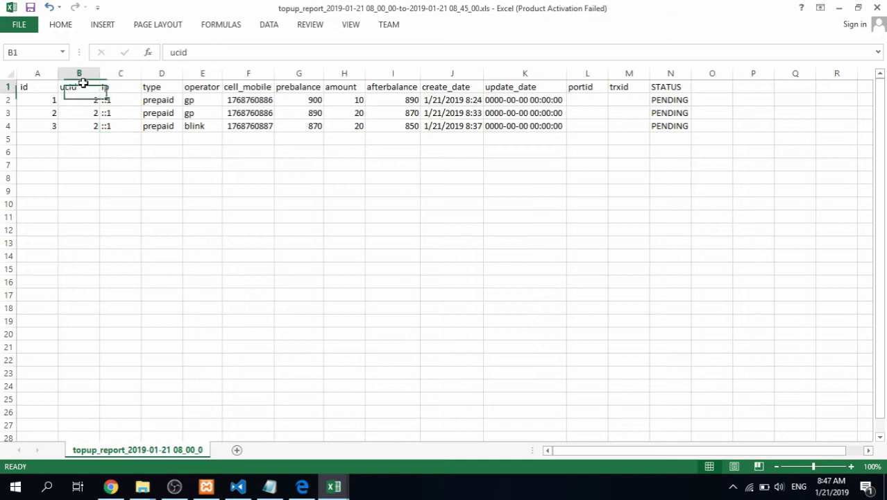
pyautogui.click(93, 136)
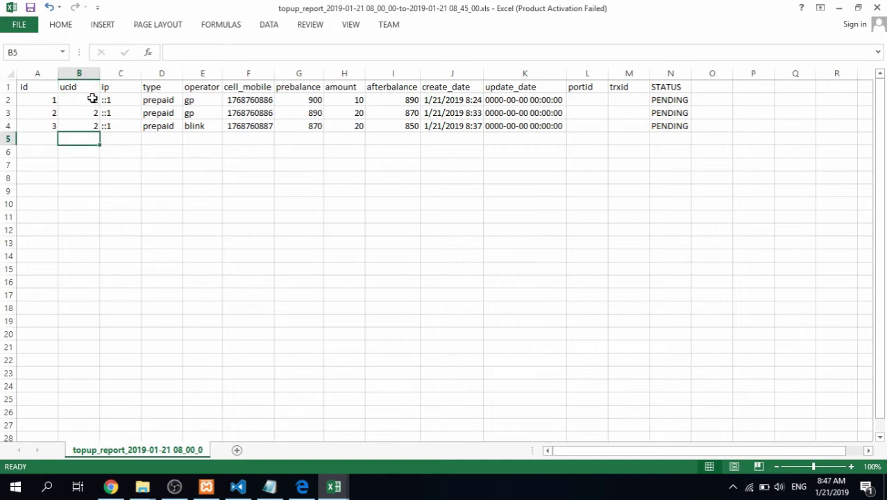
pyautogui.moveTo(91, 99); pyautogui.dragTo(89, 129)
pyautogui.moveTo(47, 99); pyautogui.dragTo(45, 127)
pyautogui.click(163, 125)
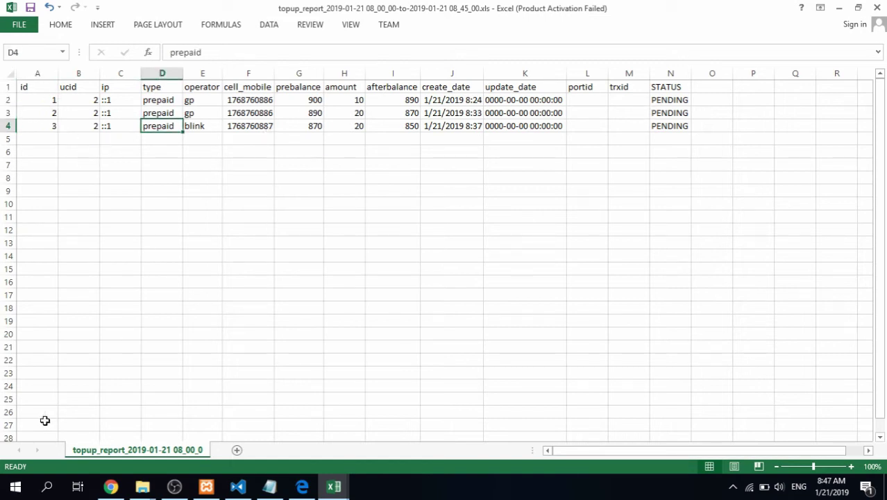
pyautogui.click(111, 486)
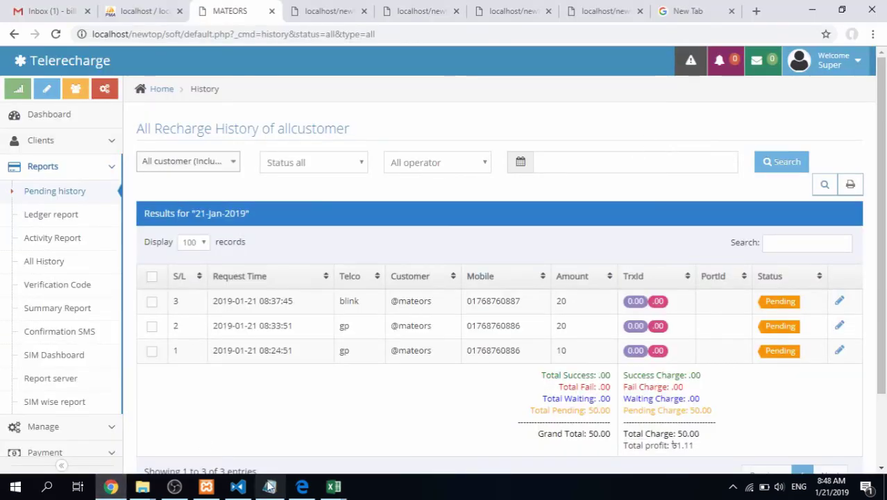
pyautogui.click(269, 486)
# Select the export URL line in Notepad, then close the report workbook with Don't Save
pyautogui.click(124, 258)
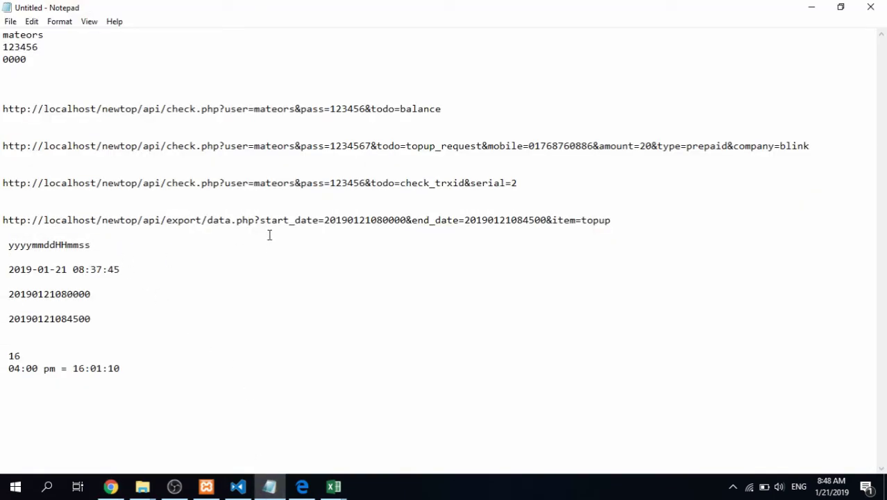
pyautogui.moveTo(624, 217); pyautogui.dragTo(2, 219)
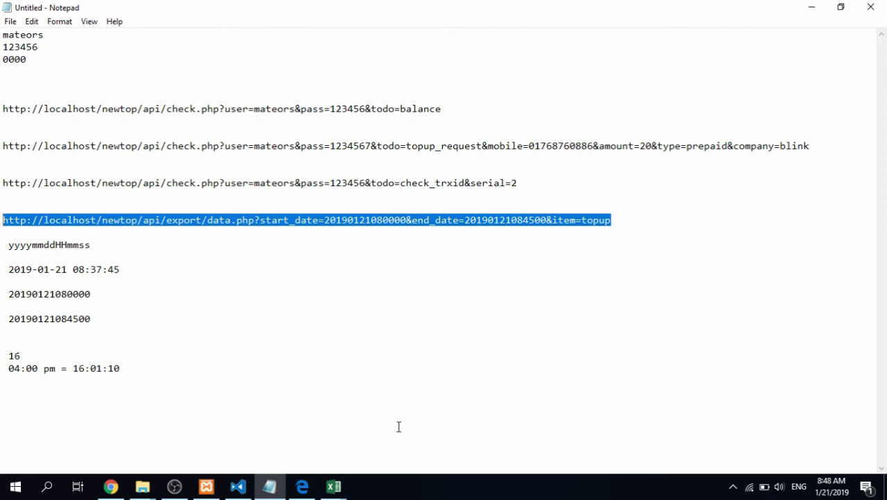
pyautogui.moveTo(333, 486)
pyautogui.click(428, 448)
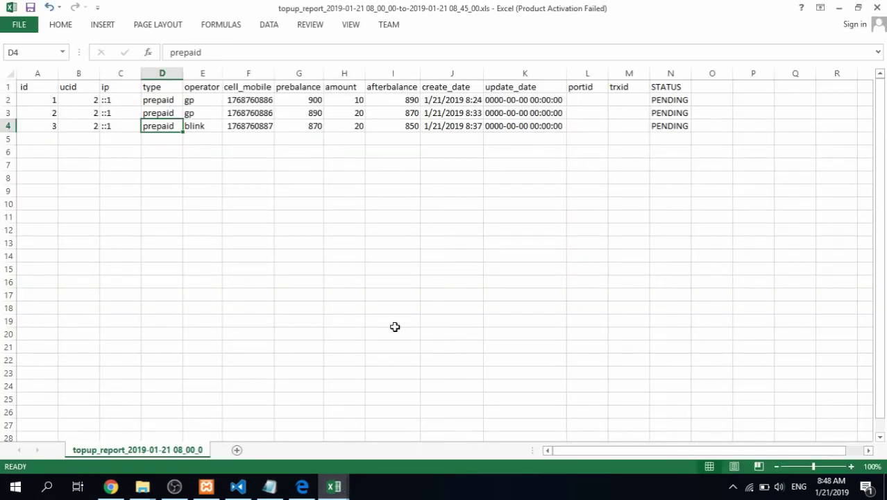
pyautogui.click(347, 163)
pyautogui.click(876, 7)
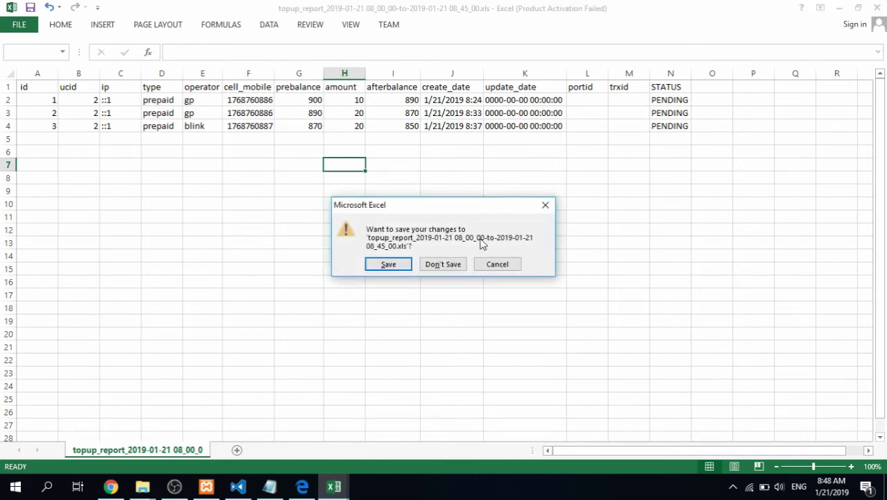
pyautogui.click(451, 262)
# Read the export date-format notes and PHP sample code in the Topup API PDF
pyautogui.click(302, 485)
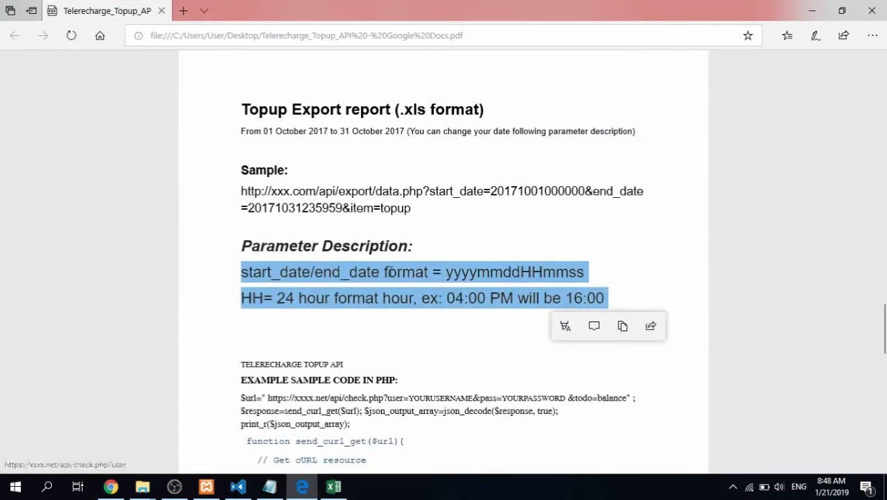
pyautogui.scroll(-2, 383, 219)
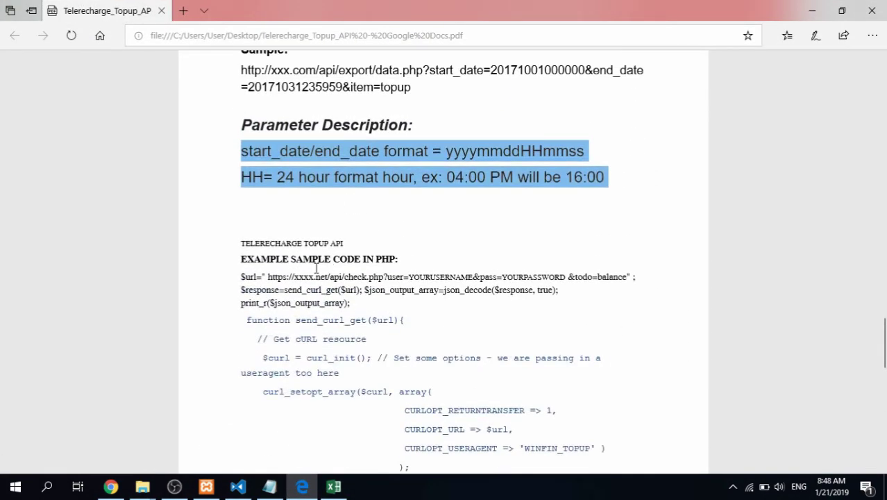
pyautogui.scroll(-1, 288, 289)
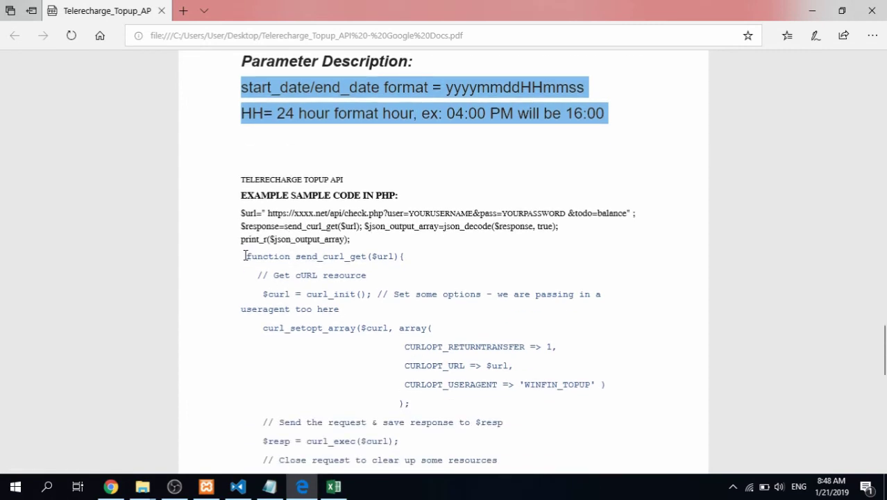
pyautogui.moveTo(244, 256); pyautogui.dragTo(408, 347)
pyautogui.scroll(-5, 390, 311)
pyautogui.scroll(3, 358, 252)
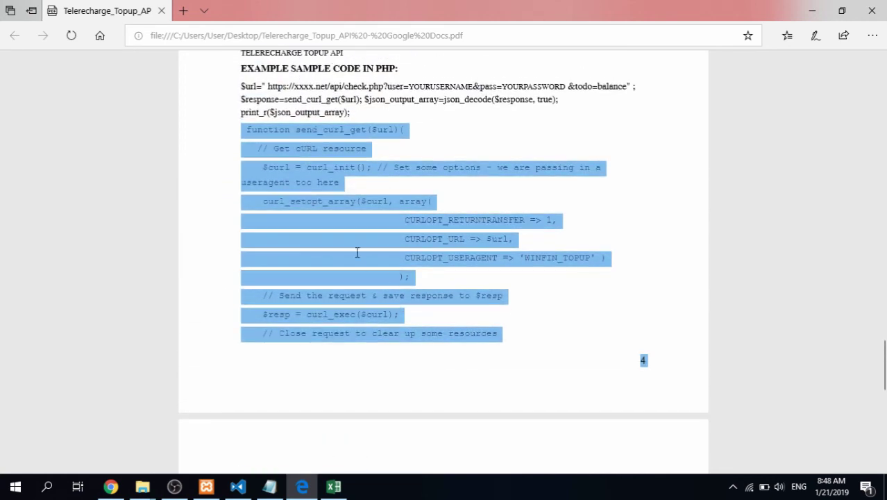
pyautogui.click(360, 245)
pyautogui.scroll(1, 360, 246)
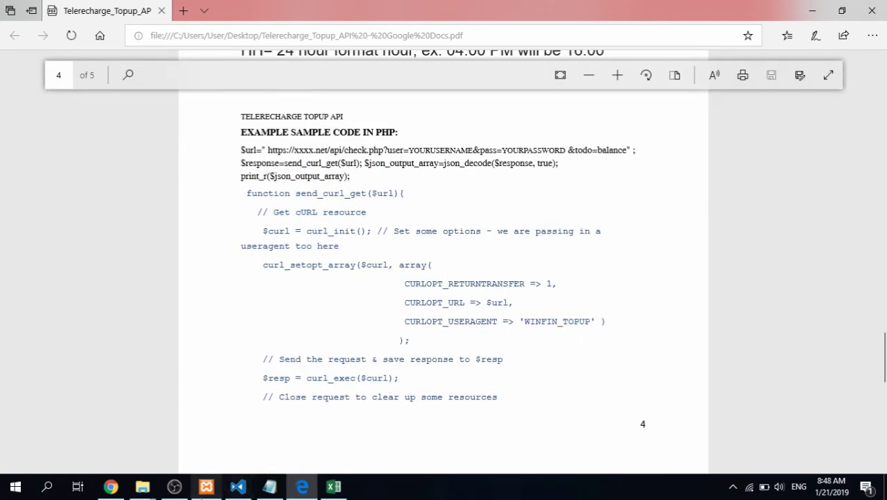
pyautogui.click(111, 486)
pyautogui.click(613, 8)
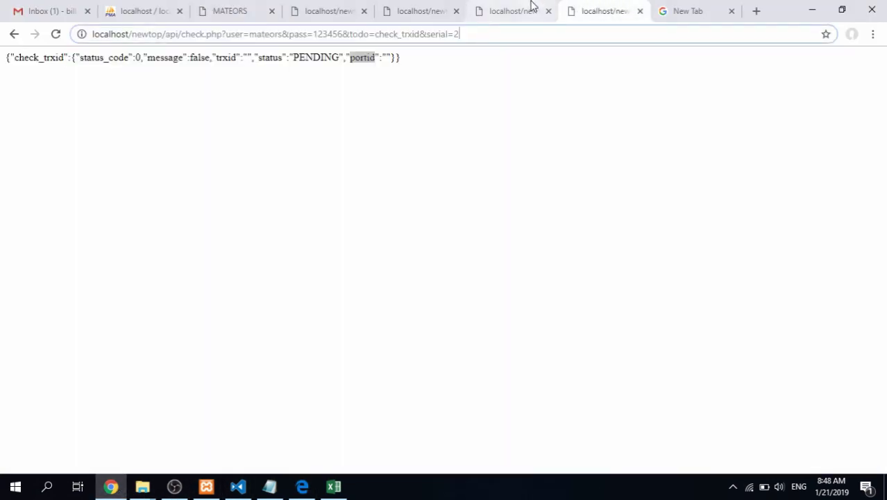
# Review the check_trxid and topup_request API result tabs
pyautogui.click(530, 8)
pyautogui.click(447, 8)
pyautogui.click(483, 139)
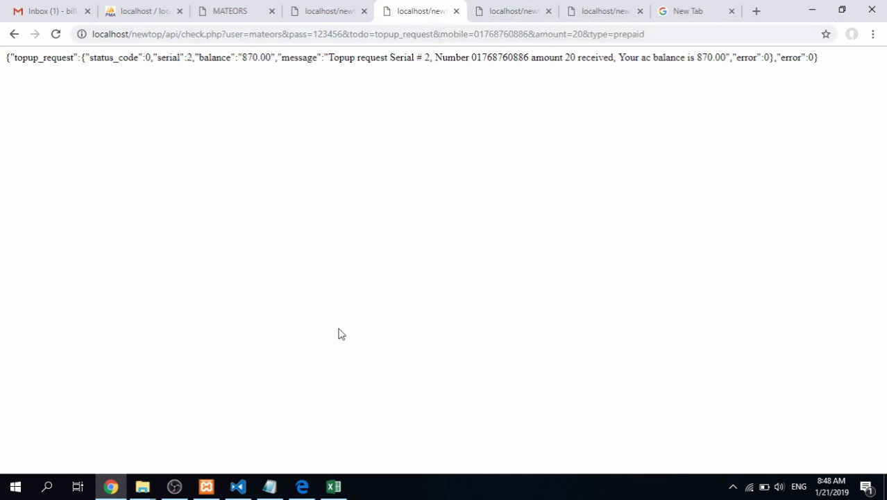
# Log out of the Telerecharge admin panel via Welcome Super > Logout, then bring up OBS
pyautogui.click(225, 11)
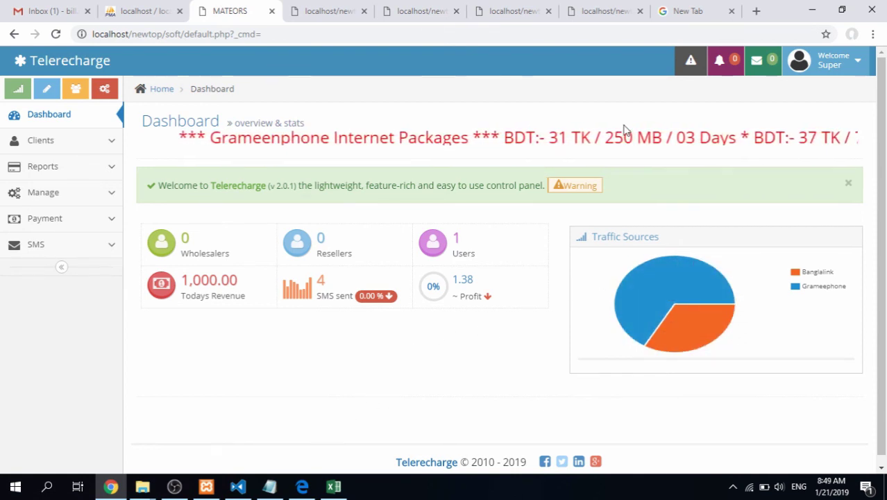
pyautogui.click(833, 66)
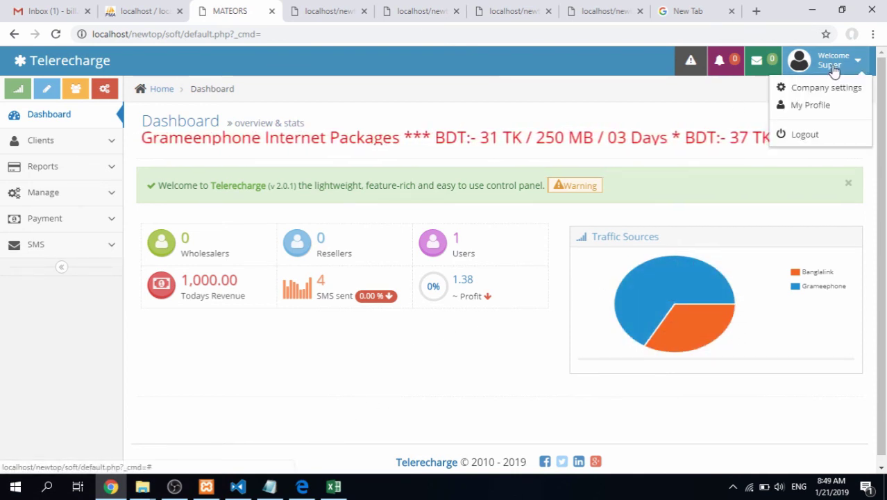
pyautogui.click(808, 133)
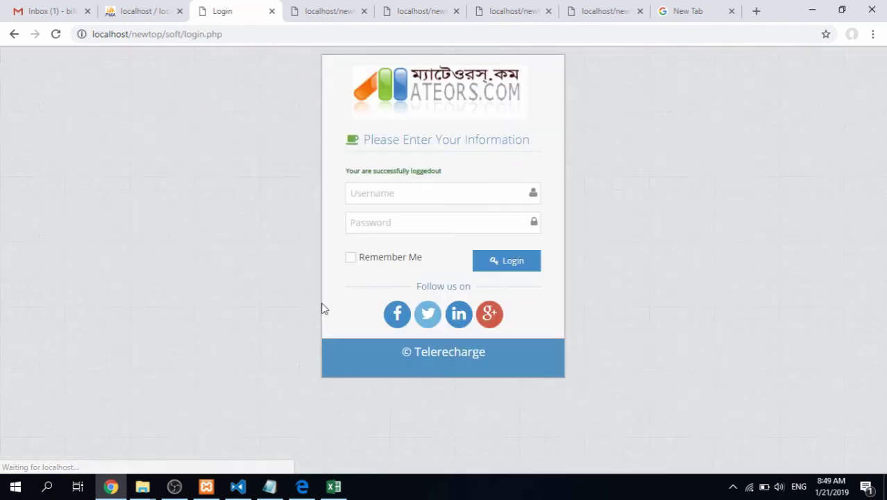
pyautogui.click(174, 486)
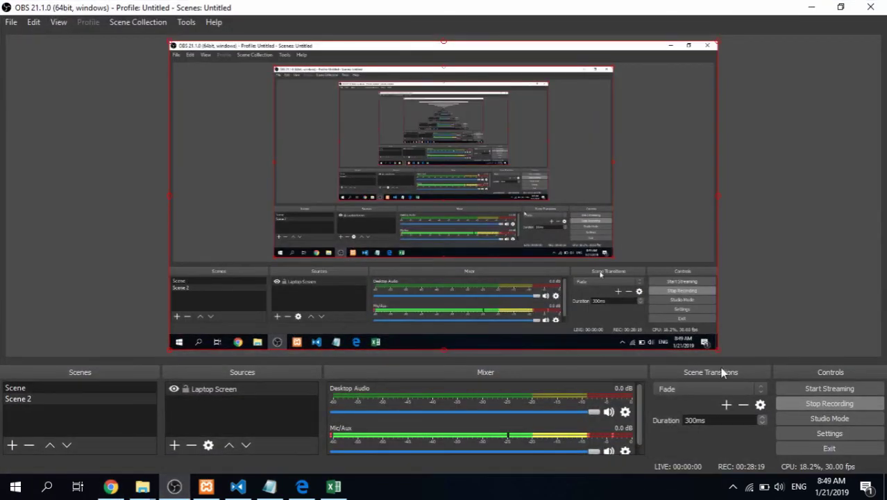